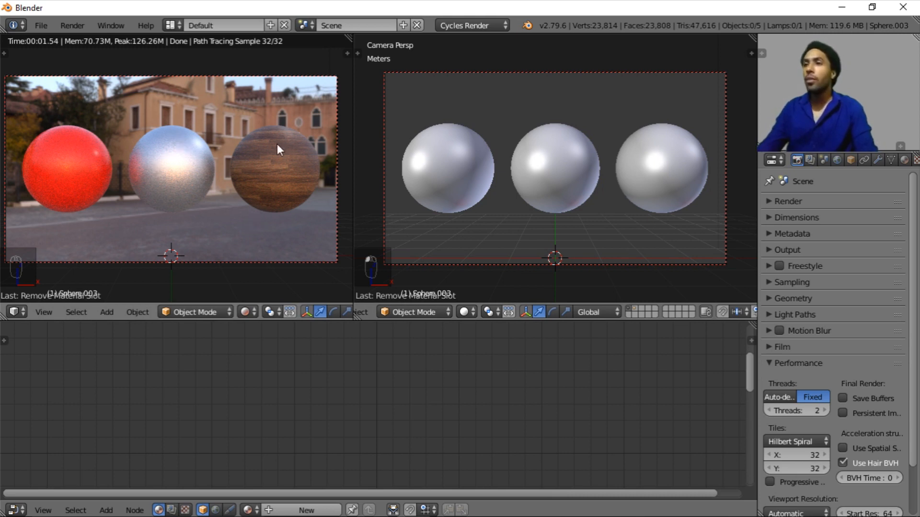
Step: Compare the finished red, metal and wood spheres with the plain white spheres on the neighbouring layer
{"action": "left_click", "coordinate": [636, 309]}
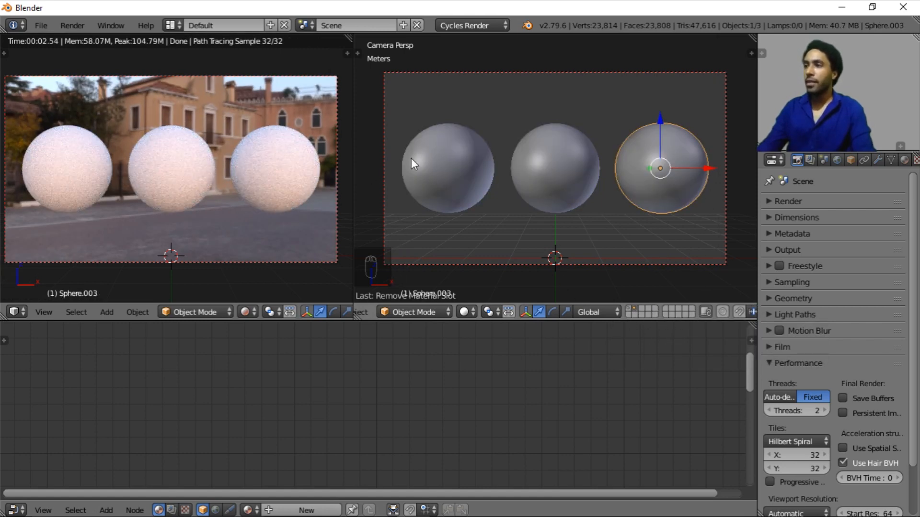
{"action": "right_click", "coordinate": [460, 170]}
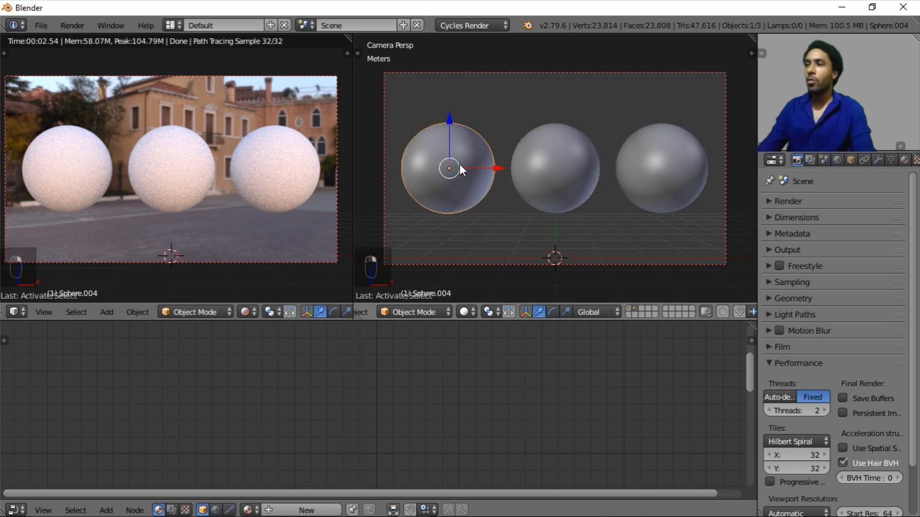
{"action": "left_click", "coordinate": [629, 307]}
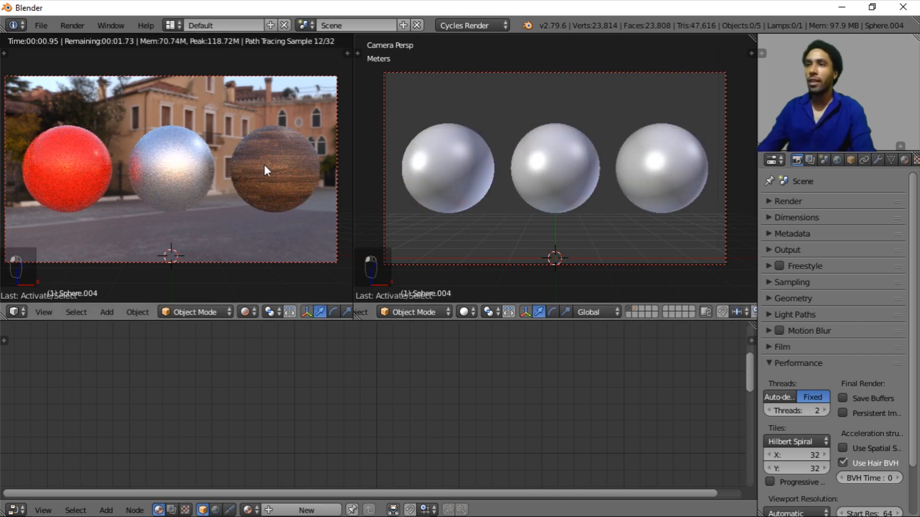
{"action": "middle_click_drag", "start_coordinate": [254, 165], "coordinate": [224, 200]}
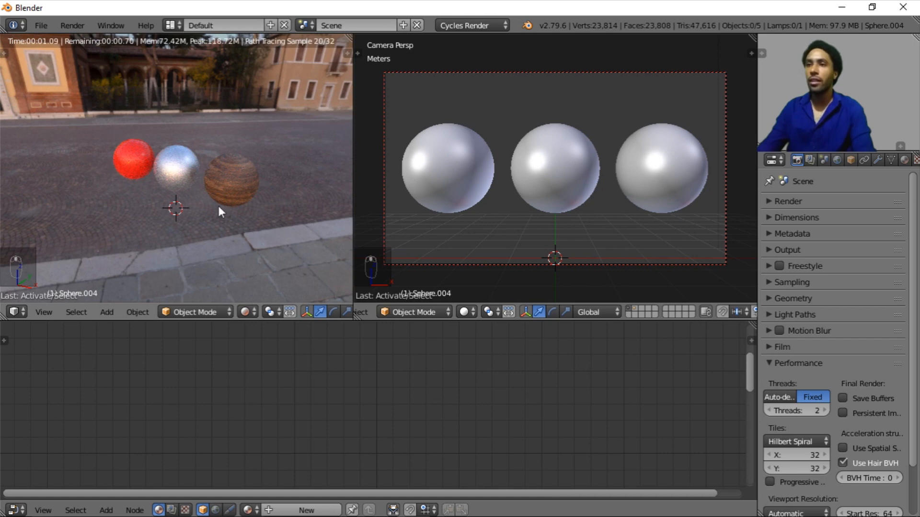
{"action": "key", "text": "KP_0"}
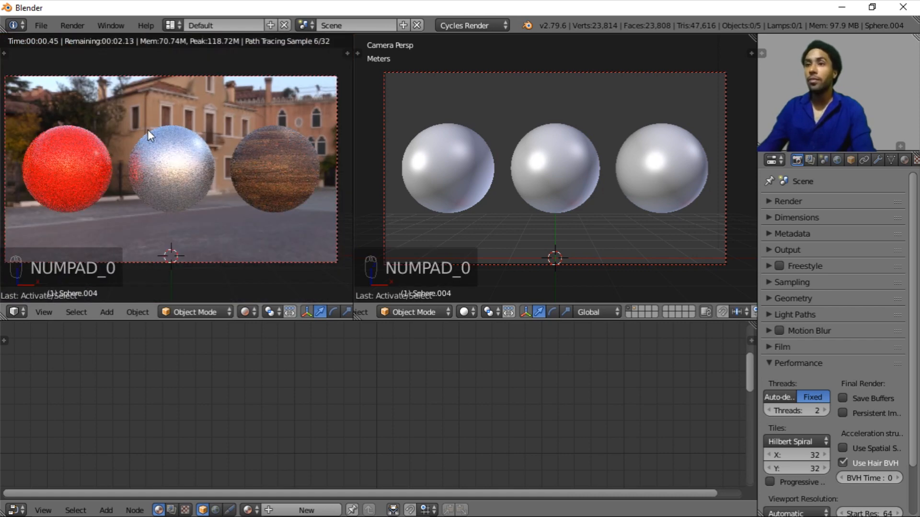
{"action": "left_click", "coordinate": [637, 307]}
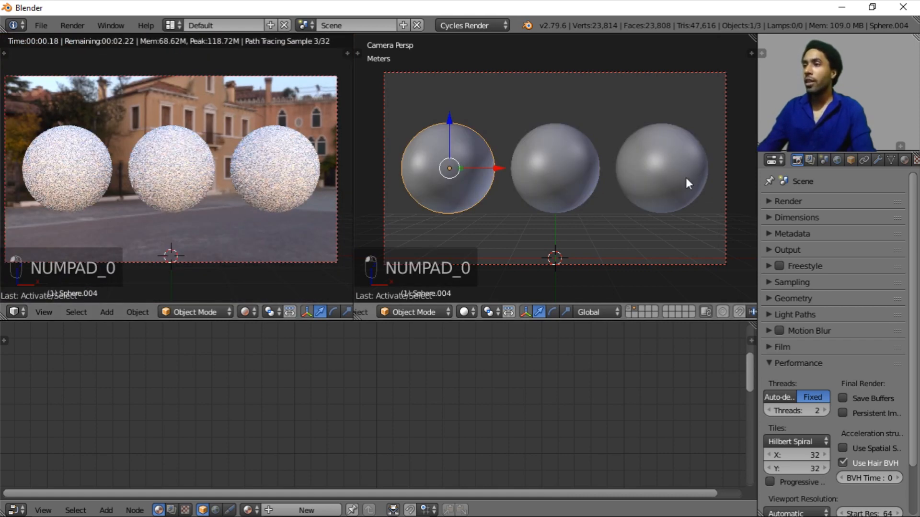
Step: Create a new material named plastico on the leftmost plain sphere
{"action": "right_click", "coordinate": [534, 165]}
{"action": "right_click", "coordinate": [677, 165]}
{"action": "right_click", "coordinate": [452, 157]}
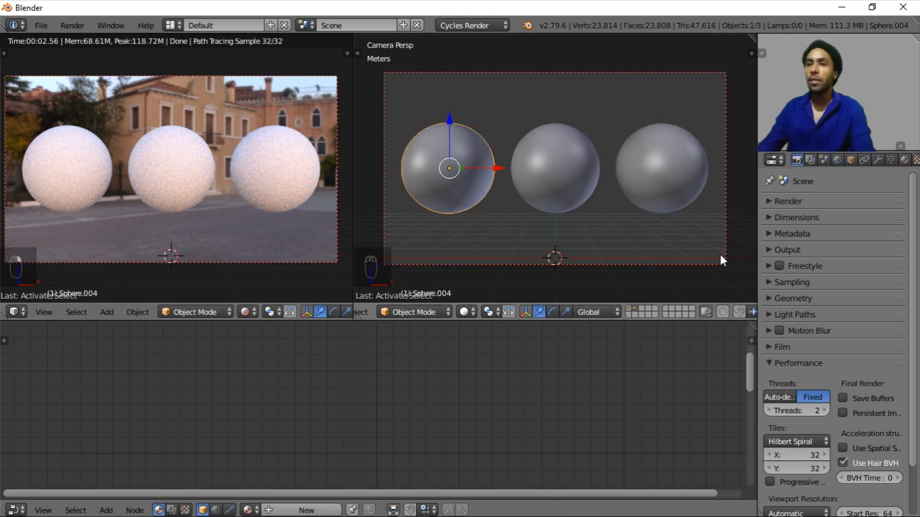
{"action": "left_click", "coordinate": [907, 162]}
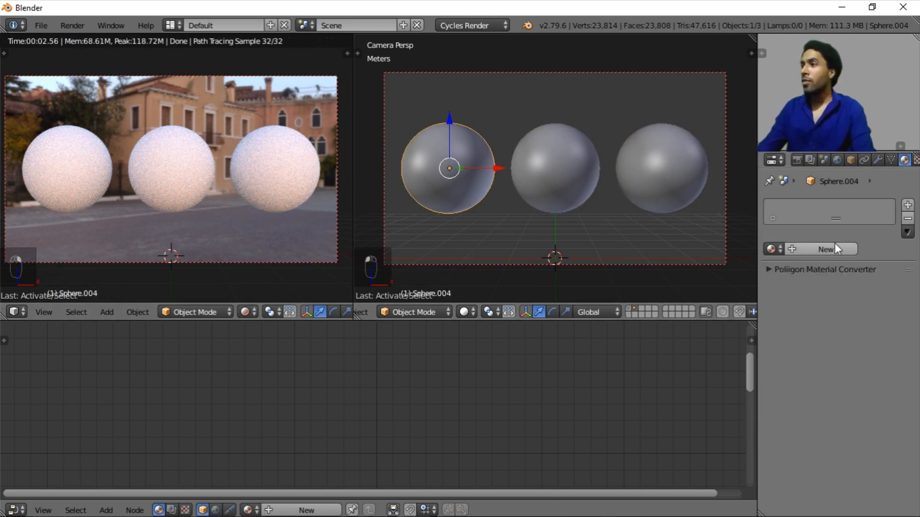
{"action": "left_click", "coordinate": [799, 247]}
{"action": "type", "text": "plas"}
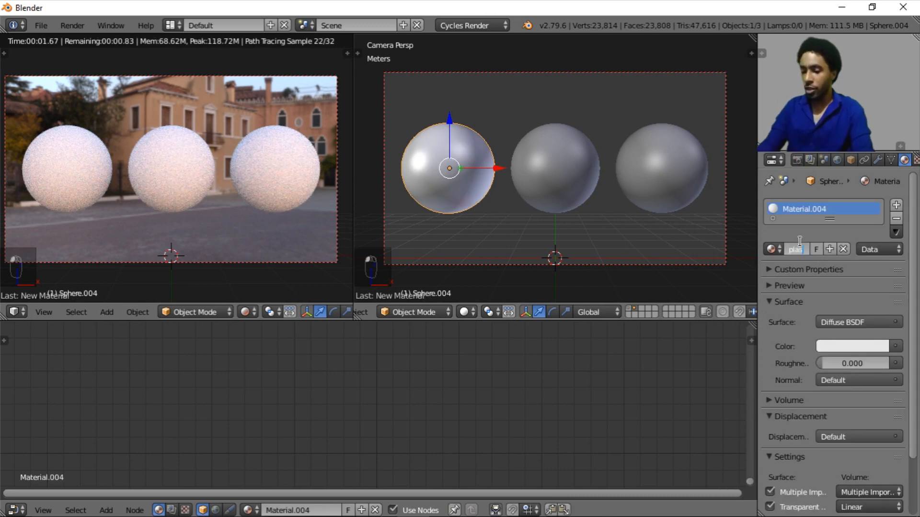
{"action": "type", "text": "tico"}
{"action": "key", "text": "Return"}
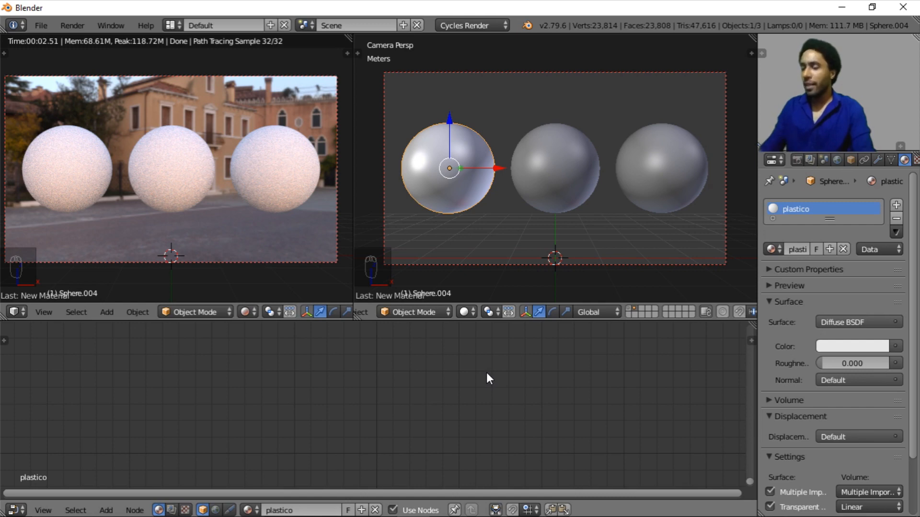
Step: Examine the Diffuse BSDF and Material Output nodes of the plastico material in the node editor
{"action": "key", "text": "a"}
{"action": "key", "text": "a"}
{"action": "key", "text": "KP_Decimal"}
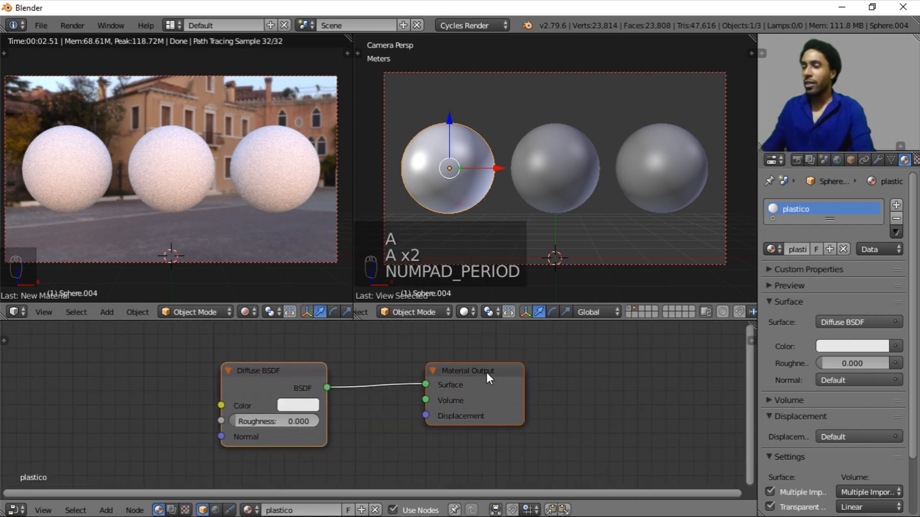
{"action": "key", "text": "a"}
{"action": "scroll", "coordinate": [510, 375], "scroll_direction": "down", "scroll_amount": 8}
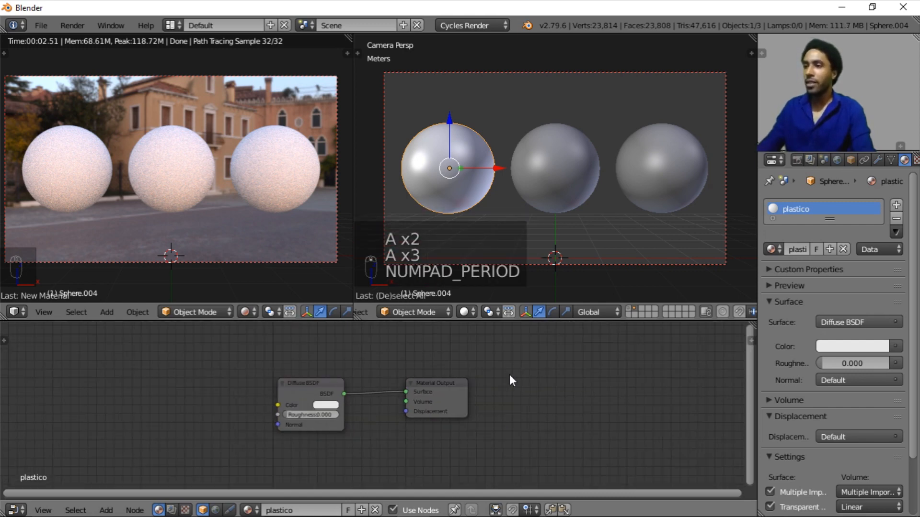
{"action": "middle_click_drag", "start_coordinate": [536, 394], "coordinate": [255, 377]}
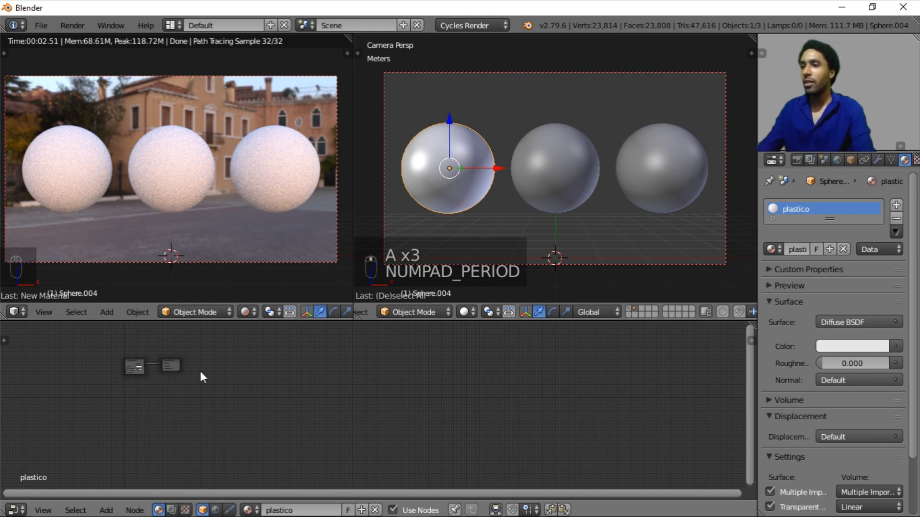
{"action": "key", "text": "a"}
{"action": "key", "text": "a"}
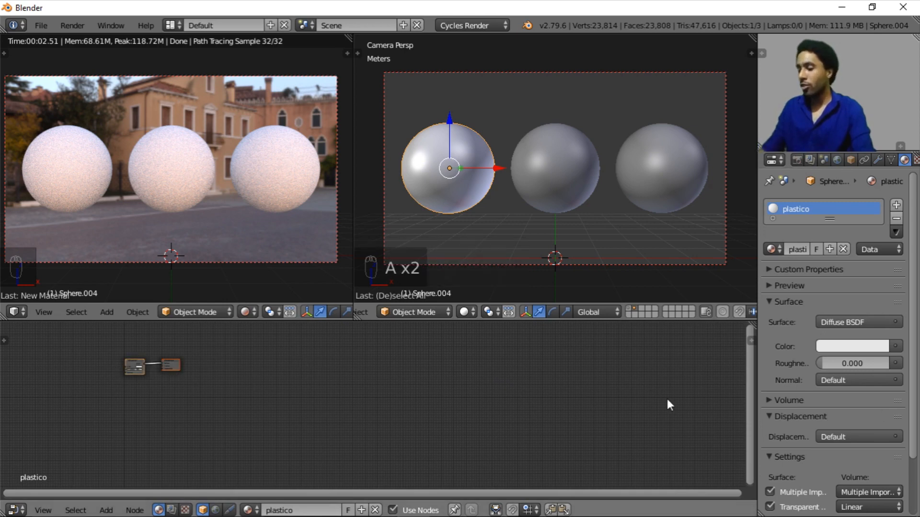
{"action": "key", "text": "KP_Decimal"}
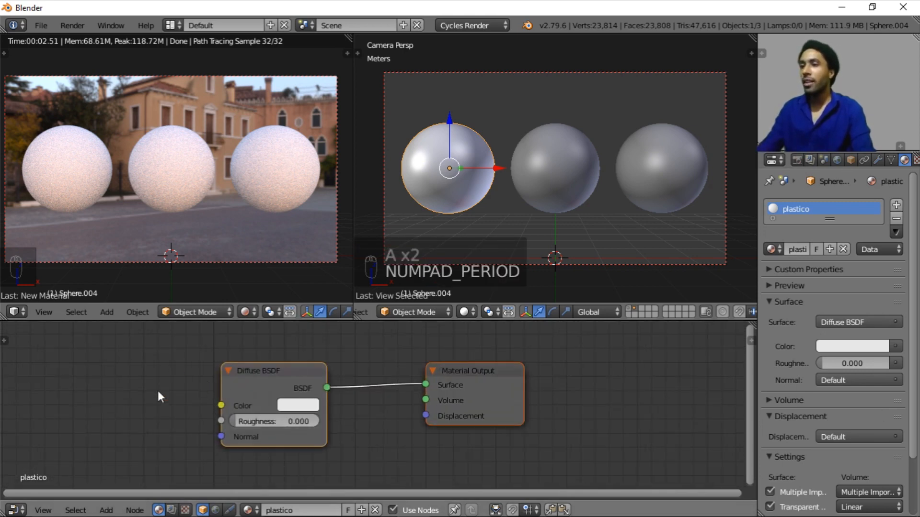
{"action": "right_click", "coordinate": [466, 394]}
{"action": "right_click", "coordinate": [279, 396]}
{"action": "scroll", "coordinate": [287, 387], "scroll_direction": "down", "scroll_amount": 10}
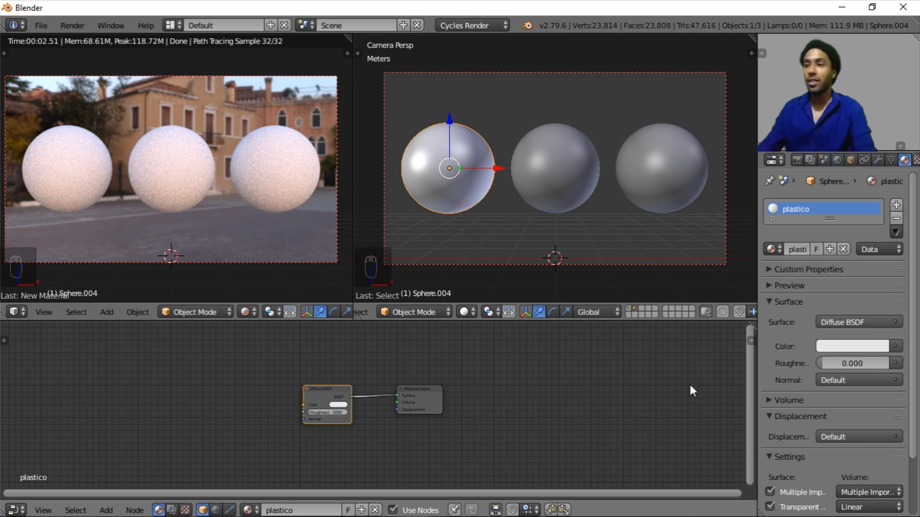
{"action": "middle_click_drag", "start_coordinate": [689, 386], "coordinate": [438, 497]}
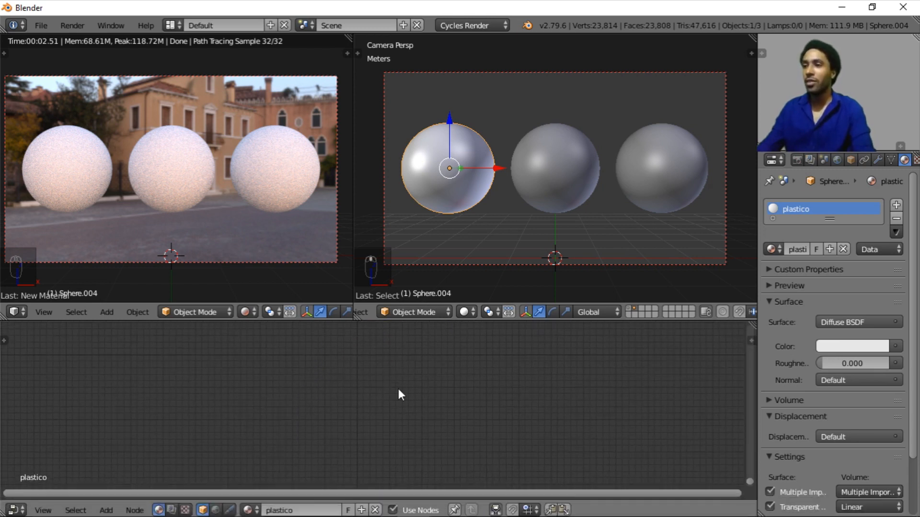
Step: Delete the Diffuse BSDF node from the plastico material
{"action": "key", "text": "a"}
{"action": "key", "text": "a"}
{"action": "key", "text": "a"}
{"action": "key", "text": "Home"}
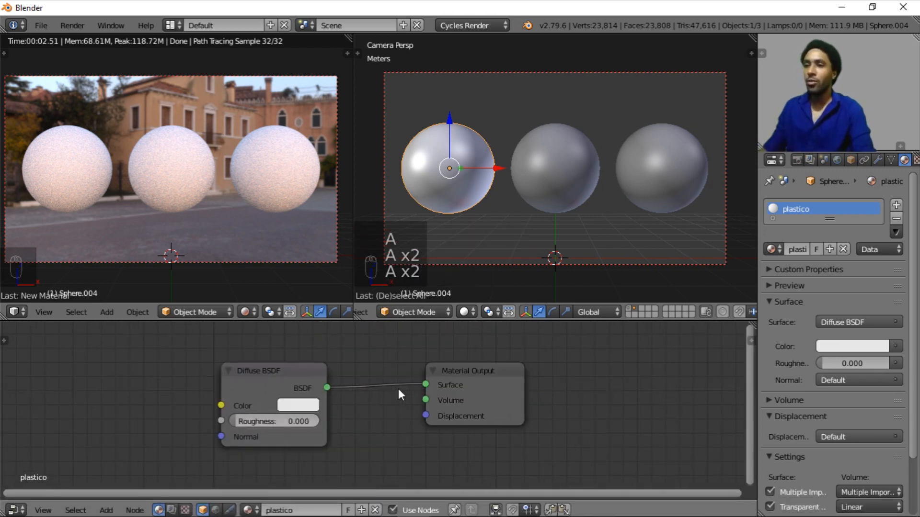
{"action": "left_click", "coordinate": [291, 372]}
{"action": "key", "text": "x"}
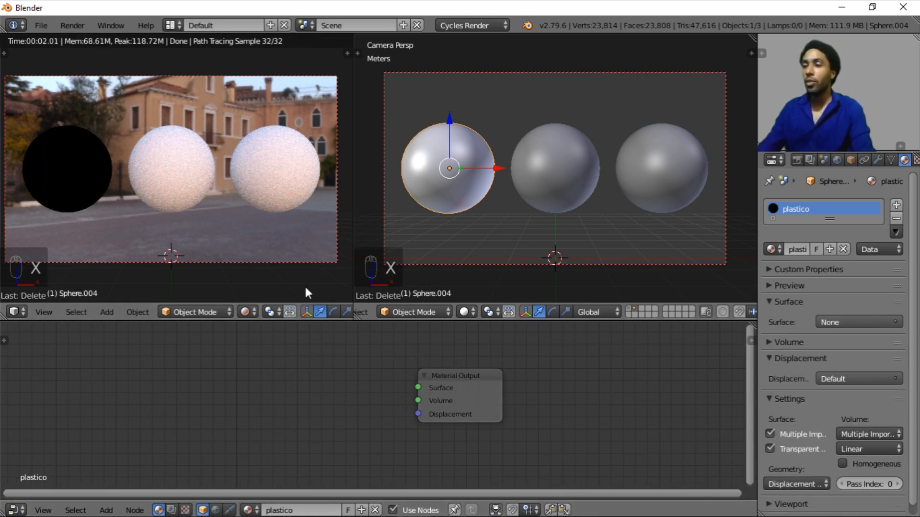
Step: Add a Principled BSDF shader node and connect its BSDF output to the Surface input of the Material Output
{"action": "key", "text": "shift+a"}
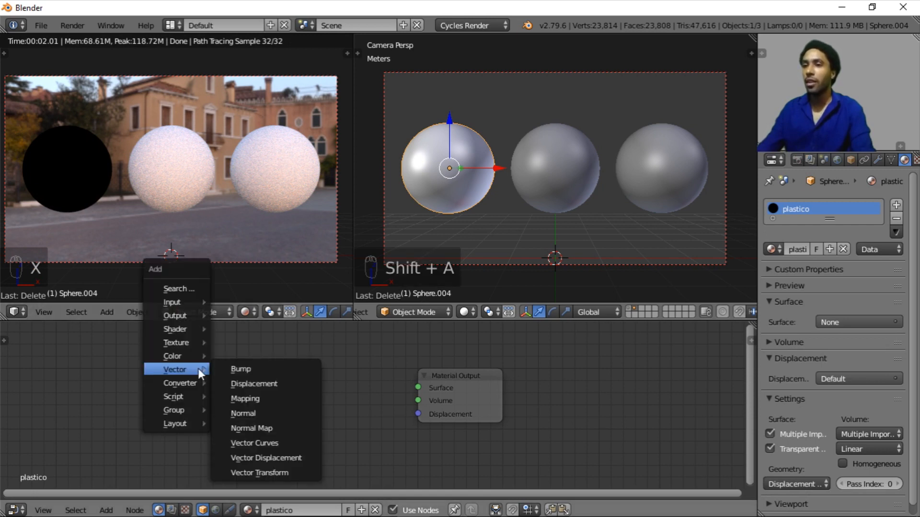
{"action": "key", "text": "shift+a"}
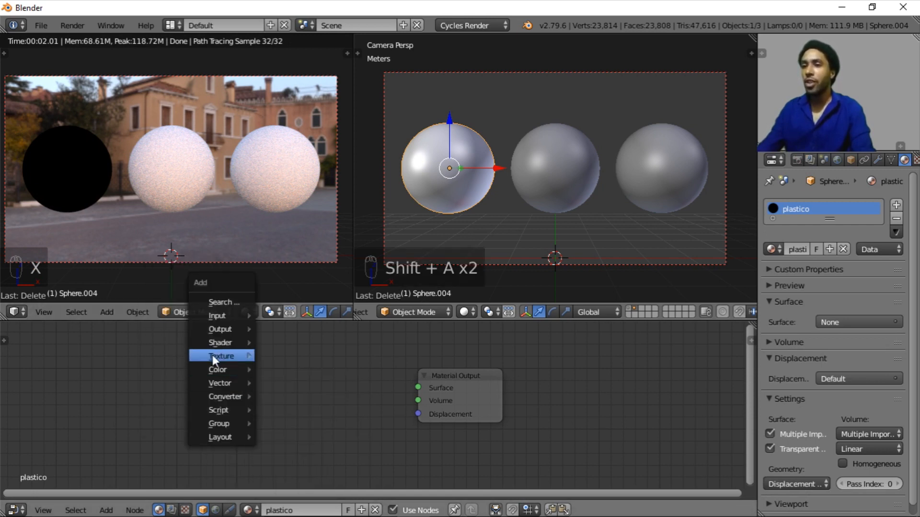
{"action": "left_click", "coordinate": [104, 511]}
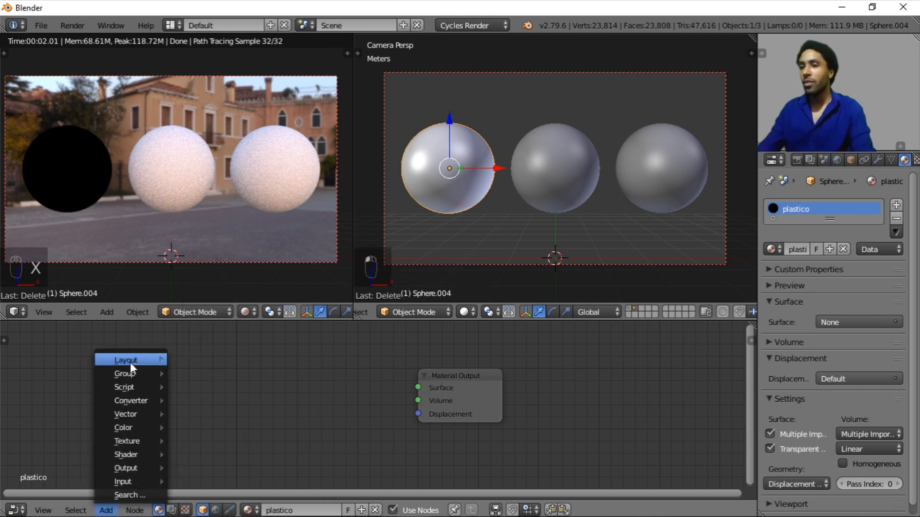
{"action": "key", "text": "shift+a"}
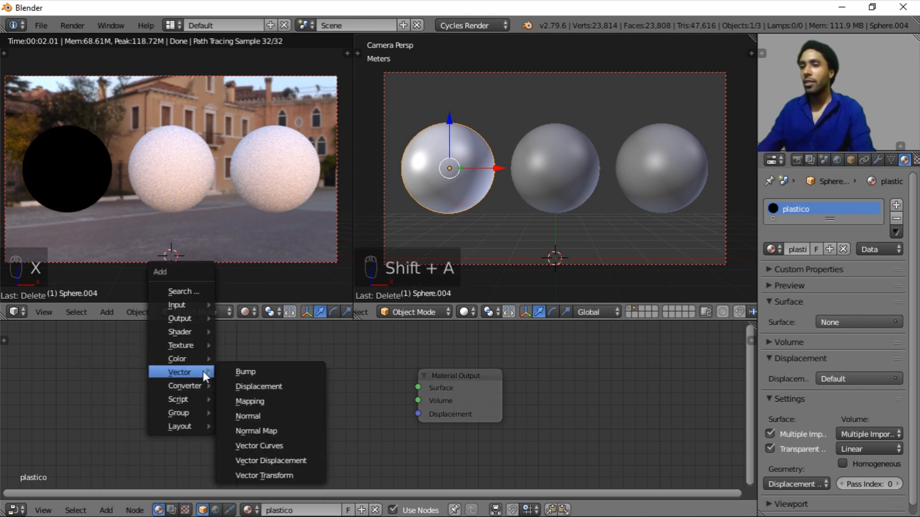
{"action": "mouse_move", "coordinate": [205, 343]}
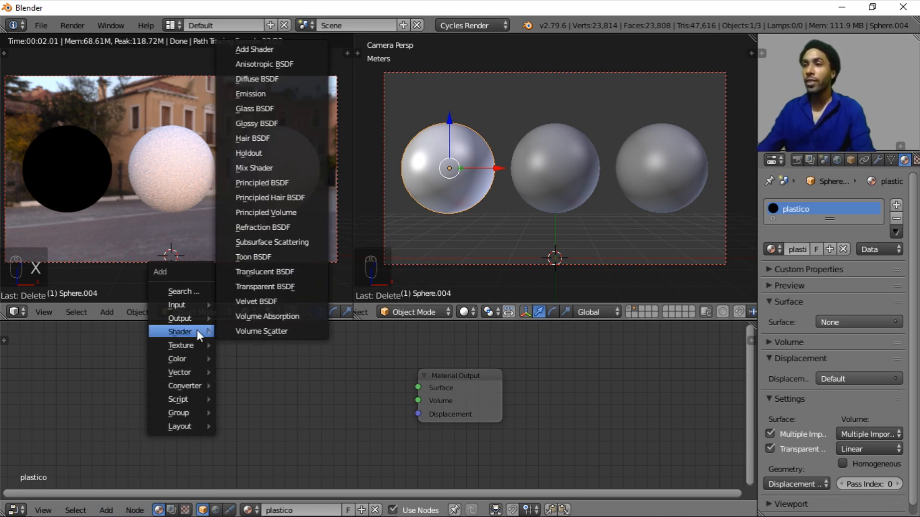
{"action": "left_click", "coordinate": [304, 182]}
{"action": "left_click", "coordinate": [166, 356]}
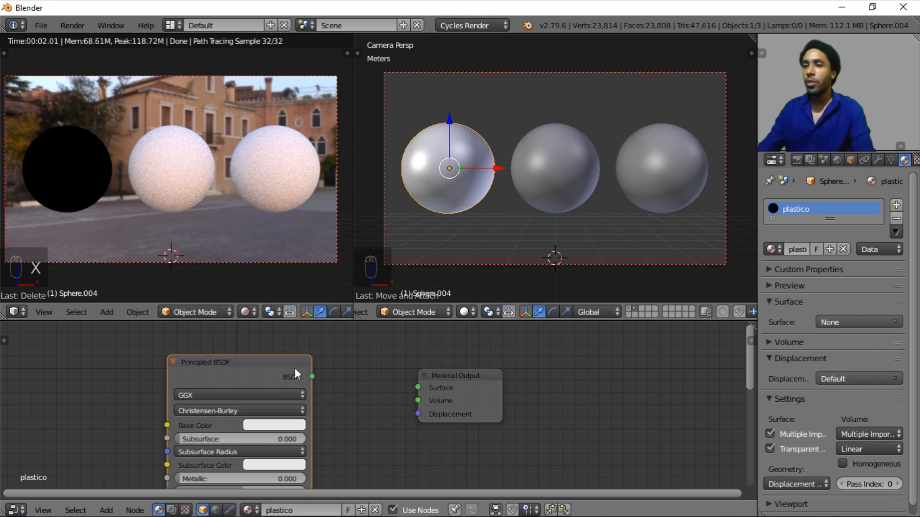
{"action": "left_click_drag", "start_coordinate": [324, 374], "coordinate": [417, 391]}
Step: Limit the rendered preview to a border region around the left and middle spheres
{"action": "scroll", "coordinate": [376, 410], "scroll_direction": "down", "scroll_amount": 2}
{"action": "middle_click_drag", "start_coordinate": [224, 368], "coordinate": [319, 319]}
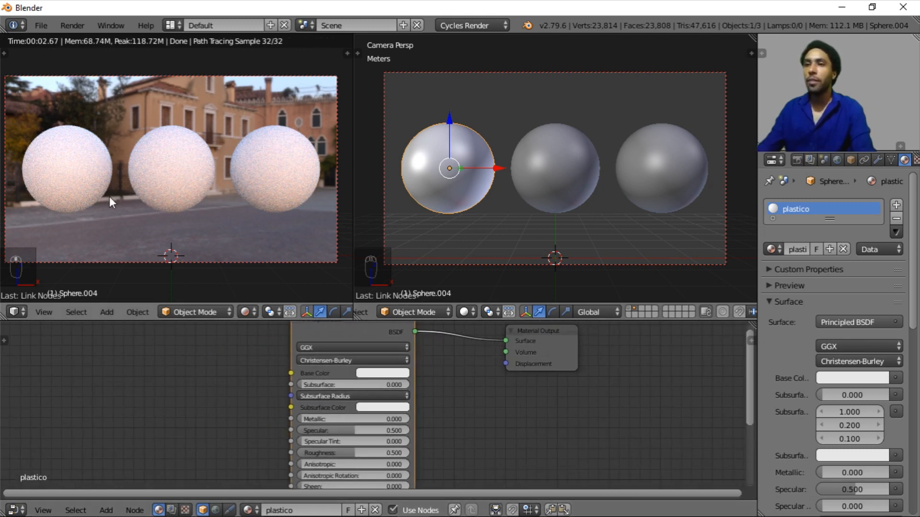
{"action": "key", "text": "shift+b"}
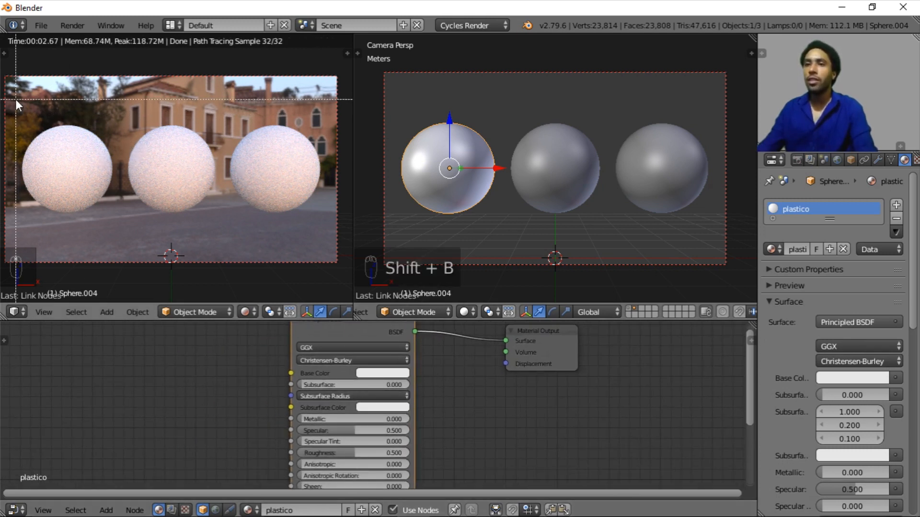
{"action": "left_click_drag", "start_coordinate": [17, 100], "coordinate": [219, 228]}
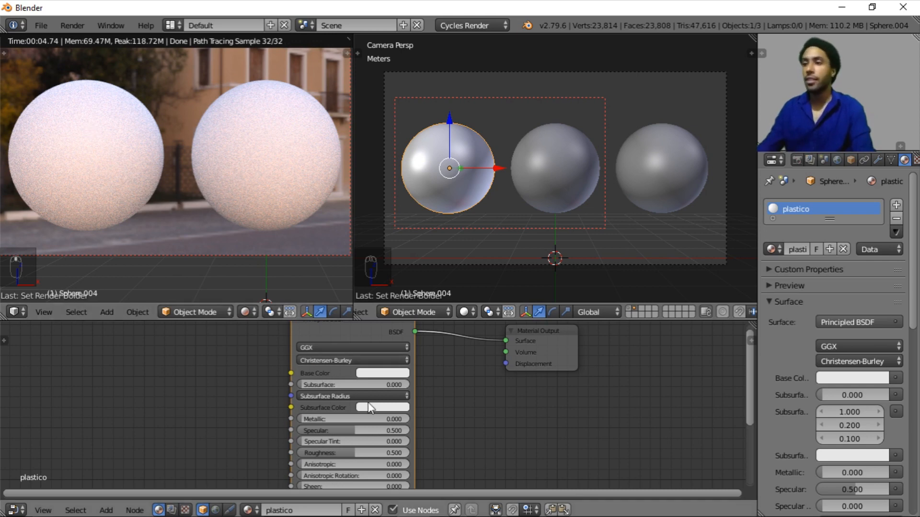
Step: Try a Metallic value of 1.000 on the Principled BSDF node and return it to 0.000
{"action": "scroll", "coordinate": [380, 392], "scroll_direction": "up", "scroll_amount": 1}
{"action": "middle_click_drag", "start_coordinate": [381, 394], "coordinate": [389, 359]}
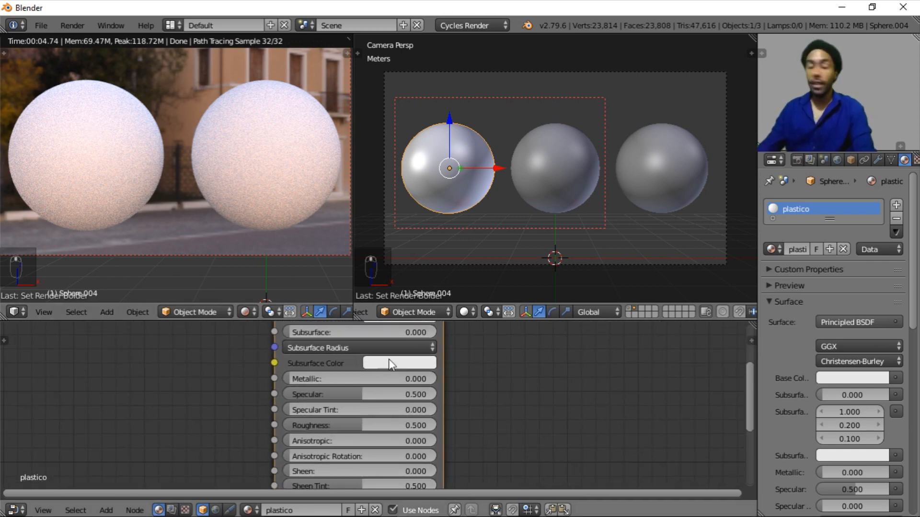
{"action": "scroll", "coordinate": [460, 422], "scroll_direction": "down", "scroll_amount": 1}
{"action": "middle_click_drag", "start_coordinate": [488, 427], "coordinate": [465, 409]}
{"action": "scroll", "coordinate": [472, 431], "scroll_direction": "down", "scroll_amount": 8}
{"action": "scroll", "coordinate": [464, 420], "scroll_direction": "up", "scroll_amount": 3}
{"action": "scroll", "coordinate": [361, 361], "scroll_direction": "up", "scroll_amount": 1}
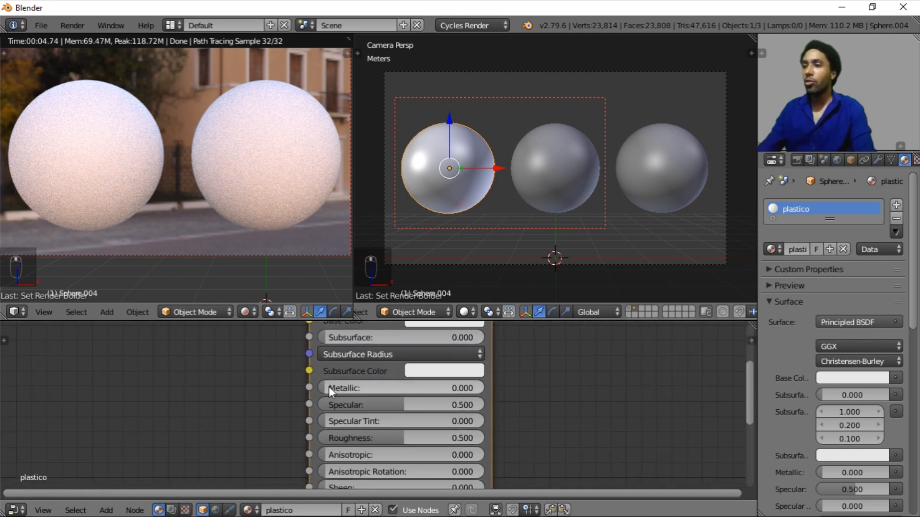
{"action": "left_click_drag", "start_coordinate": [329, 386], "coordinate": [560, 387]}
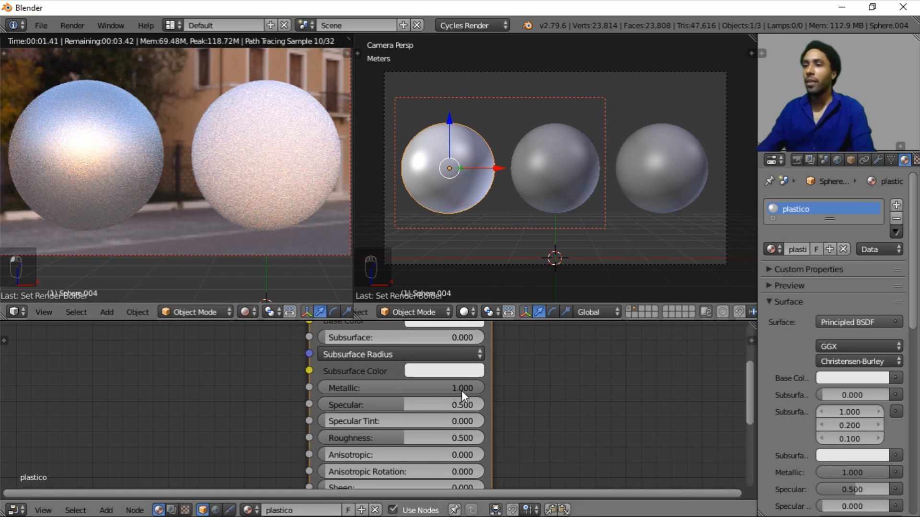
{"action": "left_click_drag", "start_coordinate": [481, 386], "coordinate": [335, 392]}
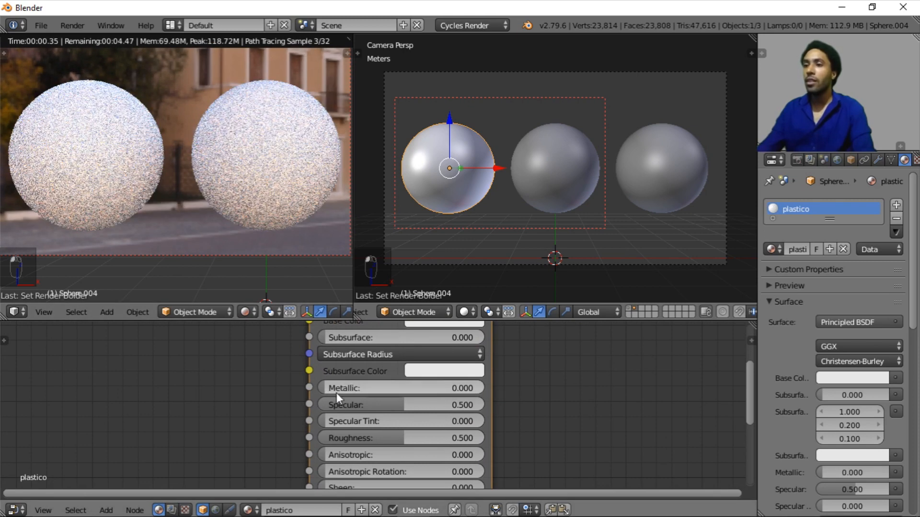
Step: Try Roughness values of 0.000 and 1.000 with Metallic at 1.000 on the Principled BSDF node, and return Metallic to 0.000
{"action": "scroll", "coordinate": [393, 387], "scroll_direction": "down", "scroll_amount": 2}
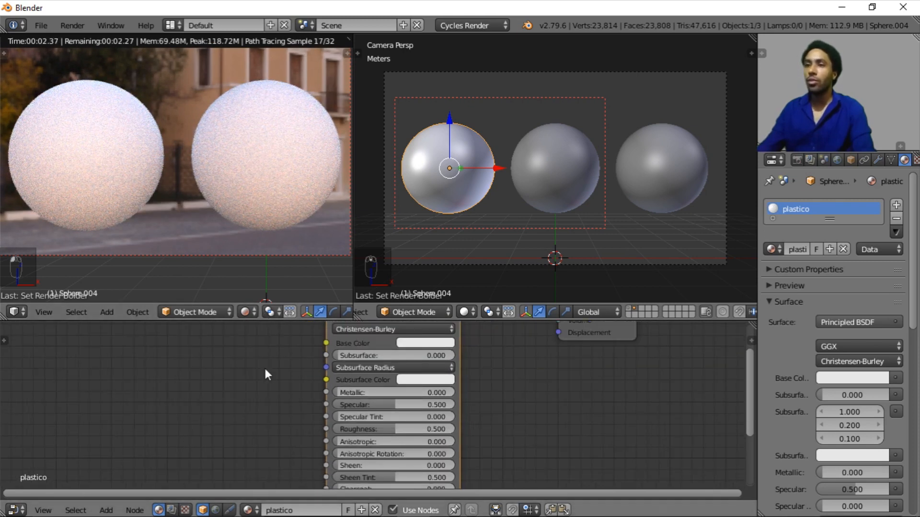
{"action": "middle_click_drag", "start_coordinate": [384, 404], "coordinate": [385, 400]}
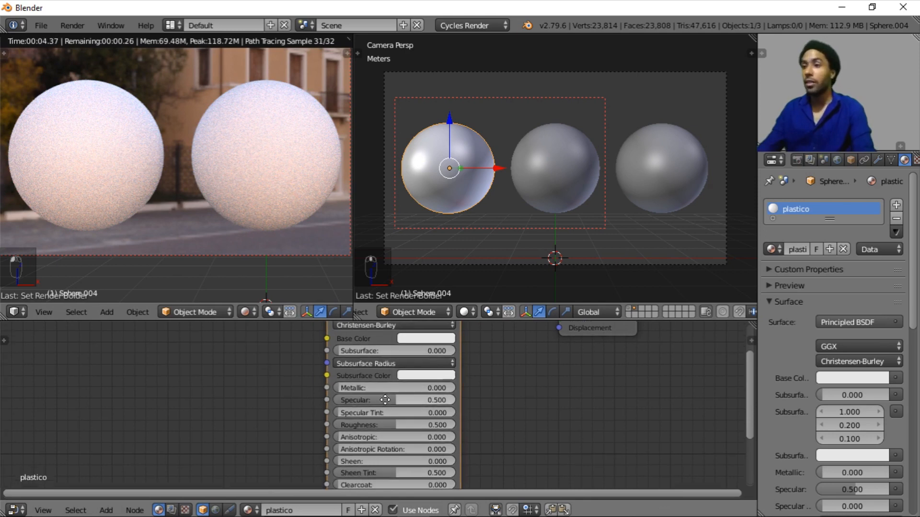
{"action": "scroll", "coordinate": [386, 392], "scroll_direction": "up", "scroll_amount": 2}
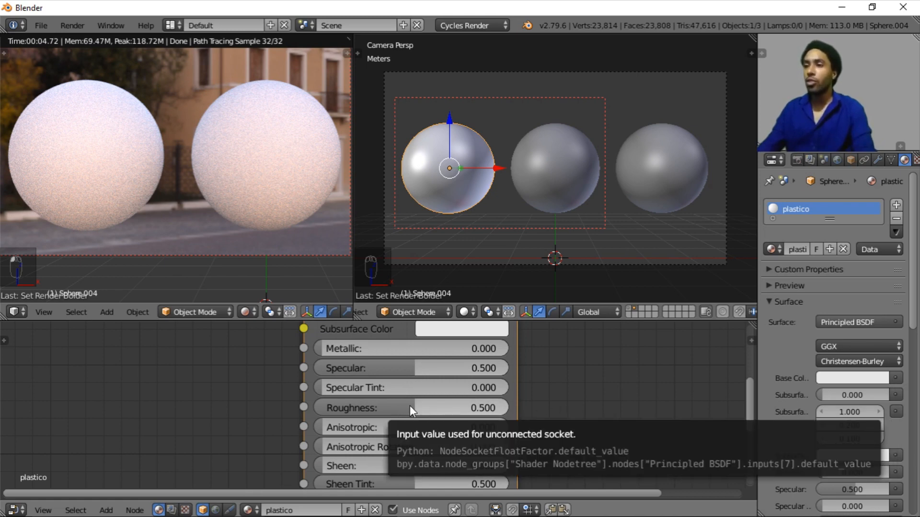
{"action": "left_click_drag", "start_coordinate": [410, 406], "coordinate": [307, 408]}
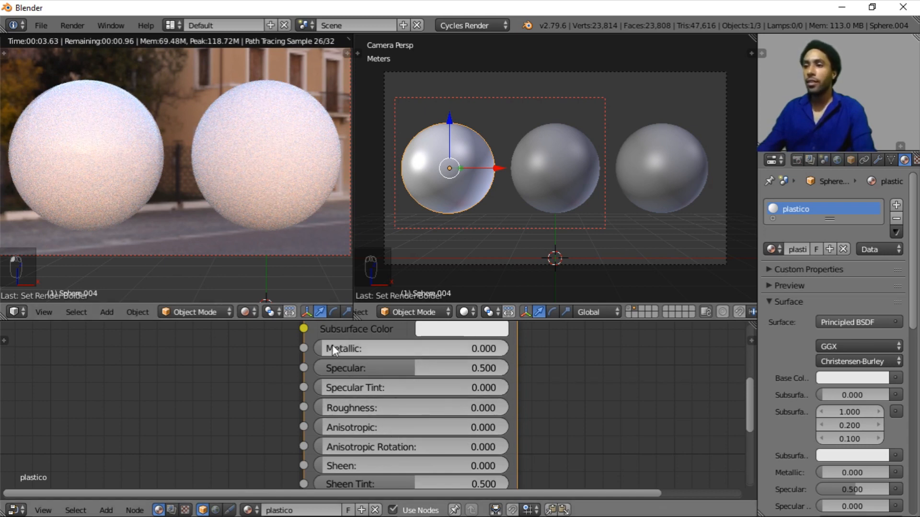
{"action": "left_click_drag", "start_coordinate": [332, 345], "coordinate": [508, 346]}
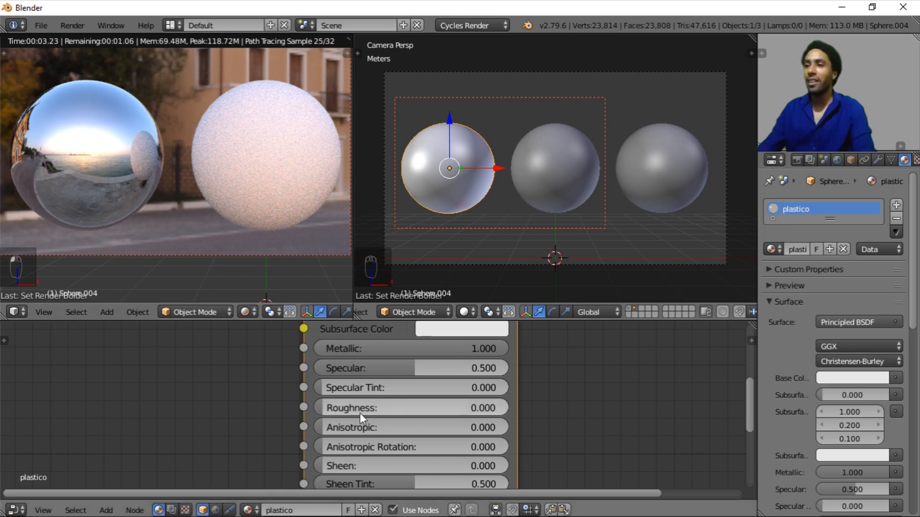
{"action": "left_click_drag", "start_coordinate": [318, 407], "coordinate": [503, 407]}
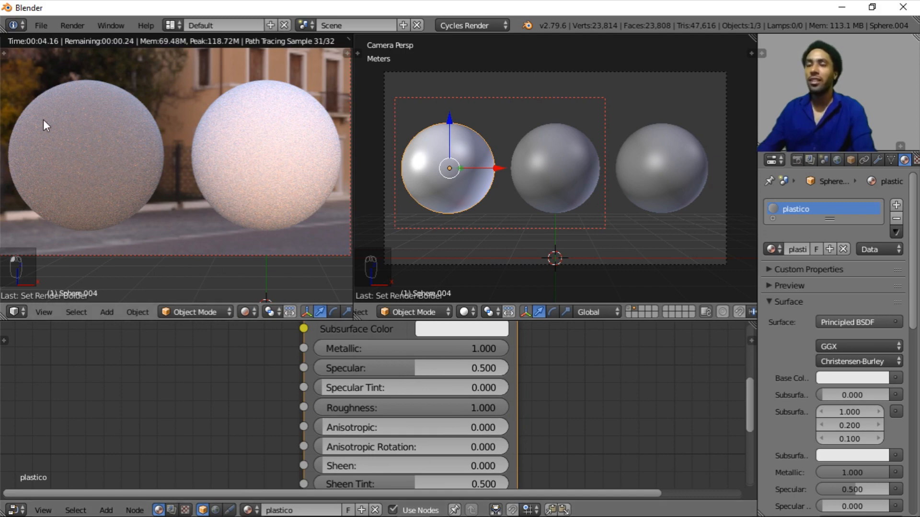
{"action": "left_click_drag", "start_coordinate": [491, 350], "coordinate": [318, 349]}
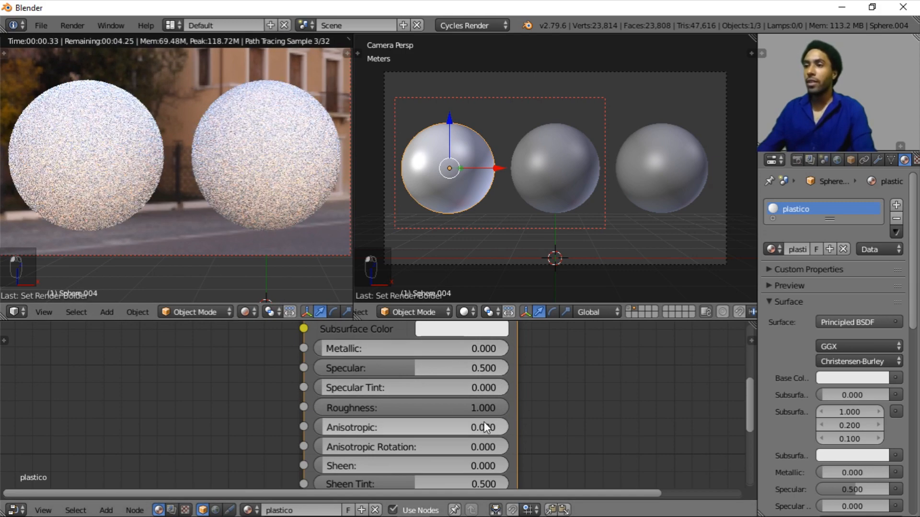
Step: Set the Roughness of the plastico material's Principled BSDF node to 0.2
{"action": "left_click_drag", "start_coordinate": [483, 408], "coordinate": [352, 406]}
{"action": "left_click", "coordinate": [352, 407]}
{"action": "key", "text": "BackSpace"}
{"action": "type", "text": ".2"}
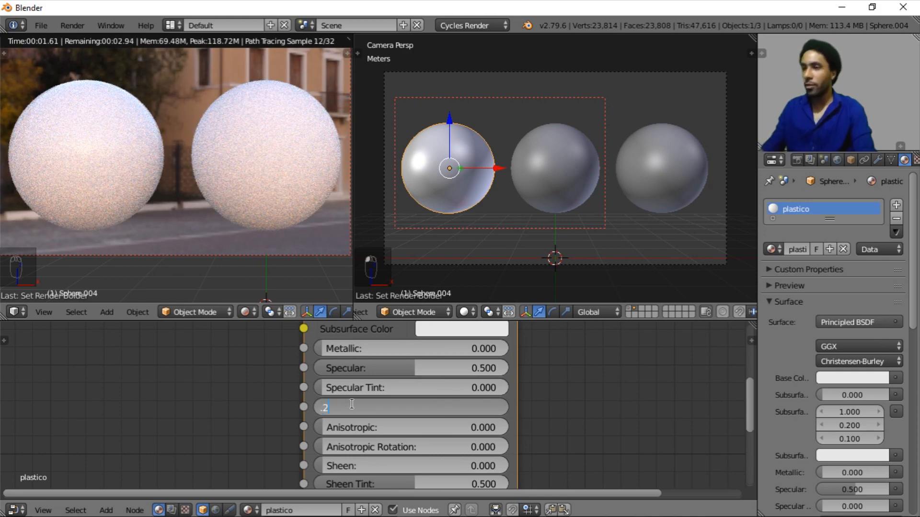
{"action": "key", "text": "Return"}
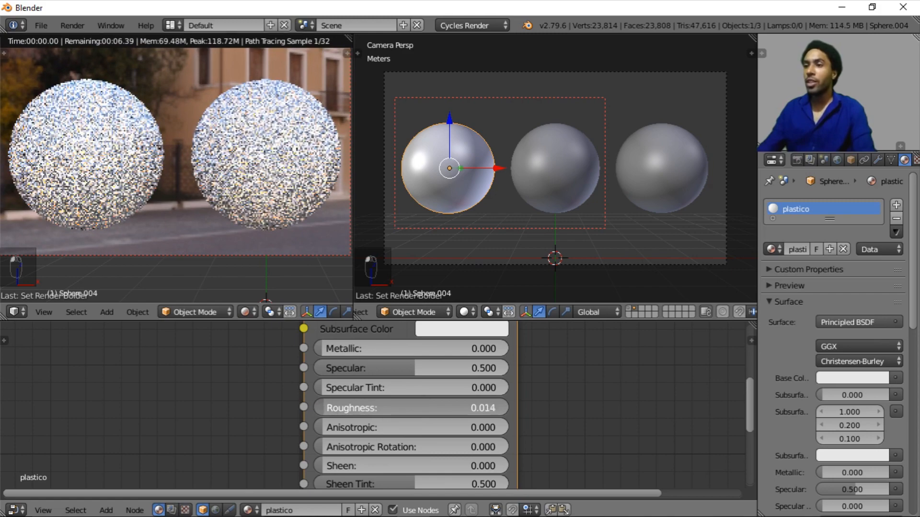
{"action": "left_click", "coordinate": [411, 408]}
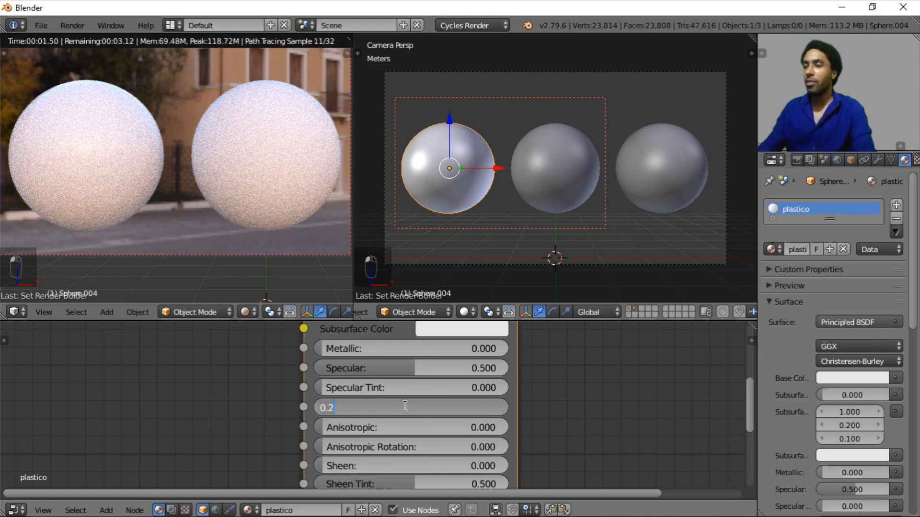
{"action": "key", "text": "Return"}
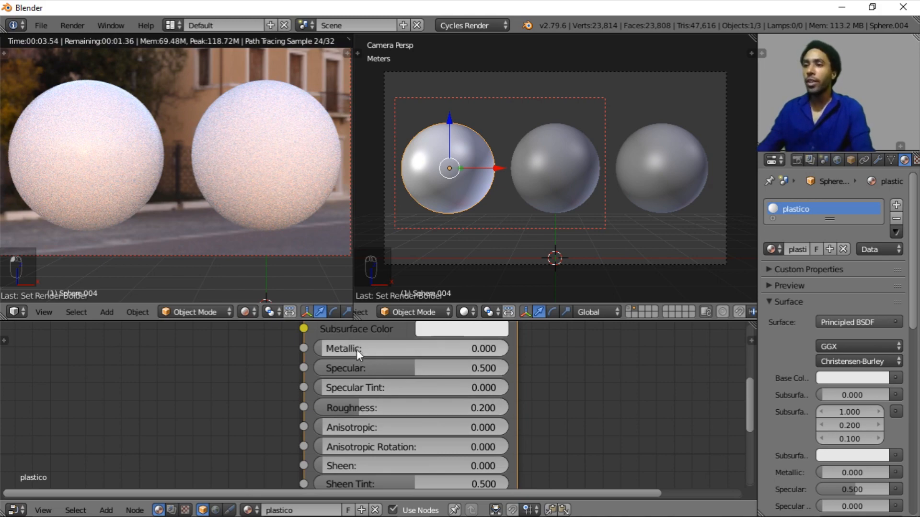
Step: Raise Specular to 1.000 and set the Base Color to blue with R 0.000, G 0.036, B 0.800
{"action": "left_click_drag", "start_coordinate": [365, 369], "coordinate": [506, 368]}
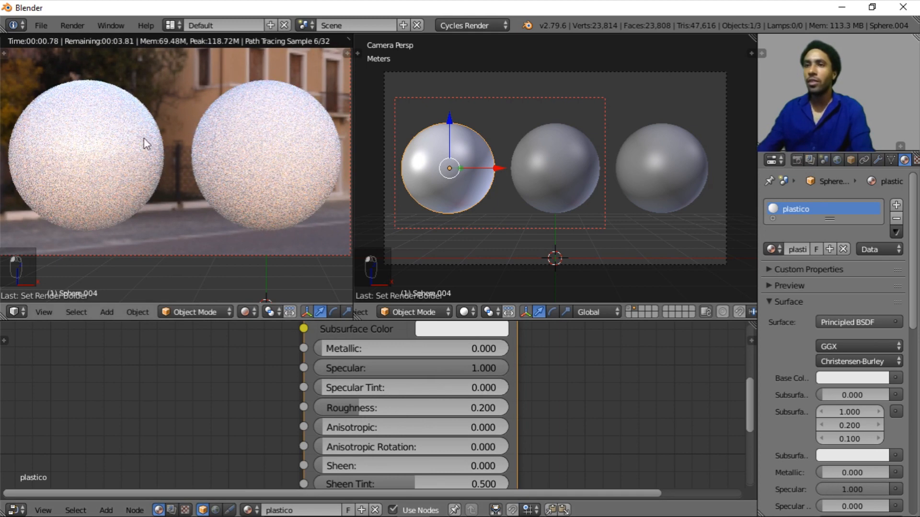
{"action": "scroll", "coordinate": [360, 355], "scroll_direction": "down", "scroll_amount": 2}
{"action": "scroll", "coordinate": [427, 390], "scroll_direction": "up", "scroll_amount": 3, "text": "shift"}
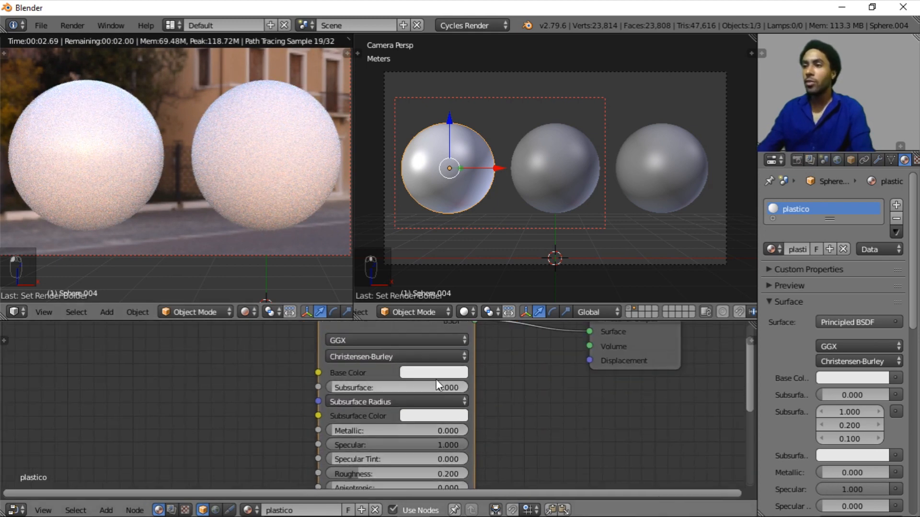
{"action": "left_click", "coordinate": [446, 374]}
{"action": "left_click_drag", "start_coordinate": [476, 197], "coordinate": [492, 194]}
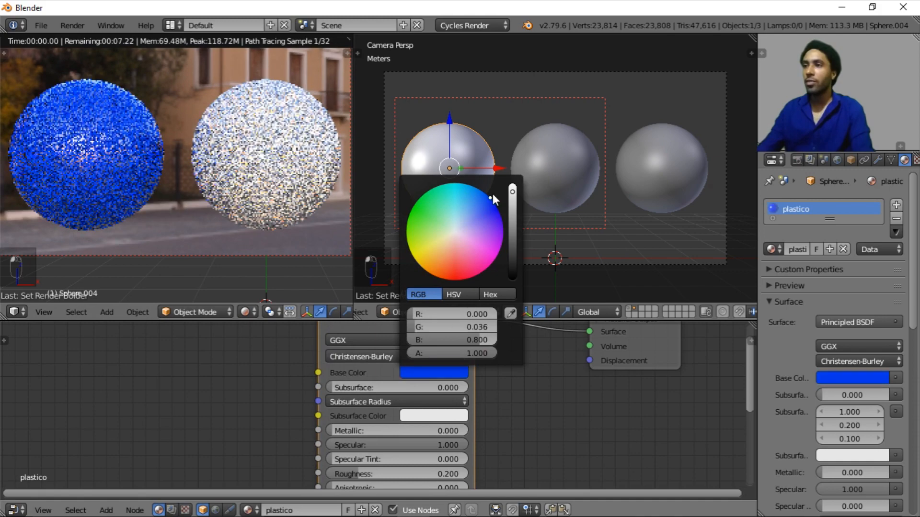
Step: Compare Specular values of 0.000, 0.043 and 1.000 on the blue plastic, and settle on 0.5
{"action": "scroll", "coordinate": [479, 389], "scroll_direction": "up", "scroll_amount": 3}
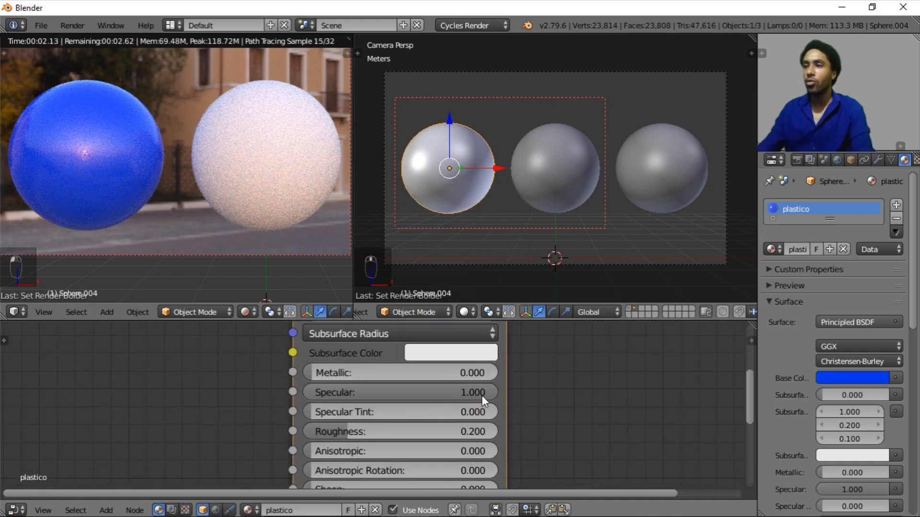
{"action": "left_click_drag", "start_coordinate": [481, 394], "coordinate": [304, 392]}
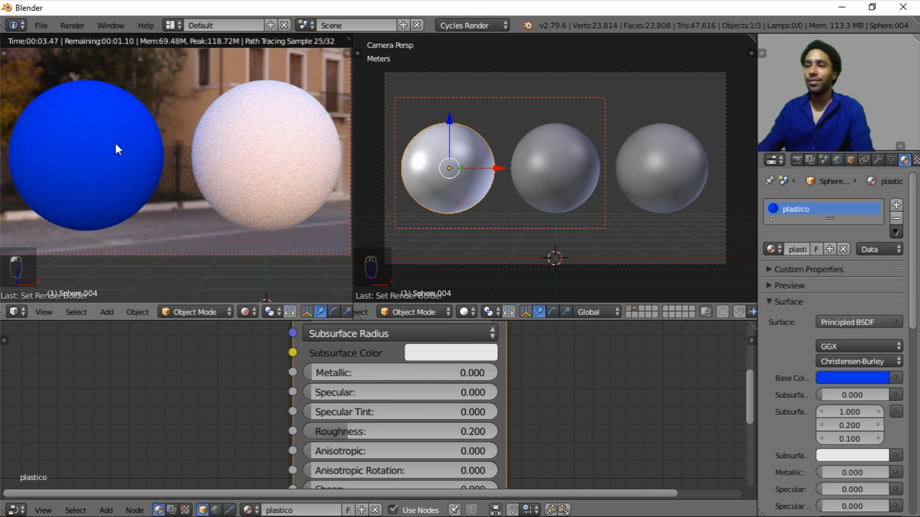
{"action": "left_click_drag", "start_coordinate": [319, 389], "coordinate": [328, 391]}
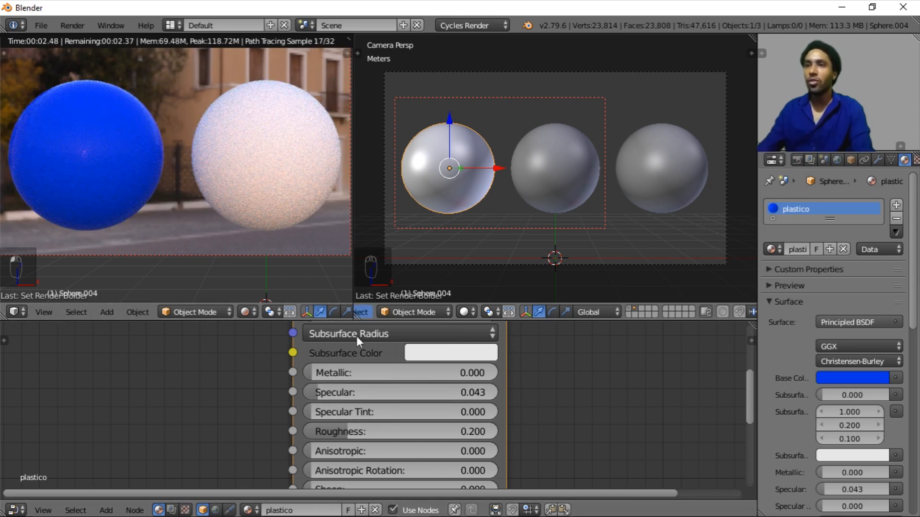
{"action": "left_click_drag", "start_coordinate": [320, 393], "coordinate": [497, 392]}
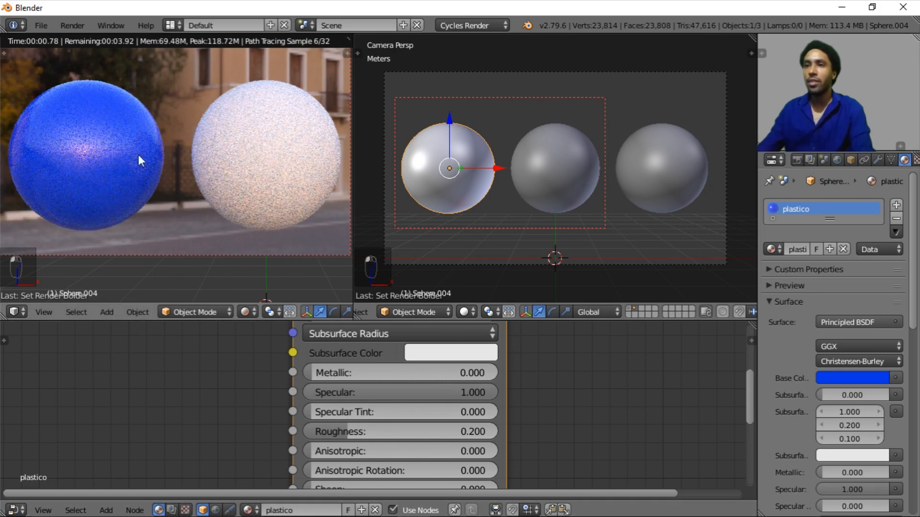
{"action": "left_click", "coordinate": [450, 397]}
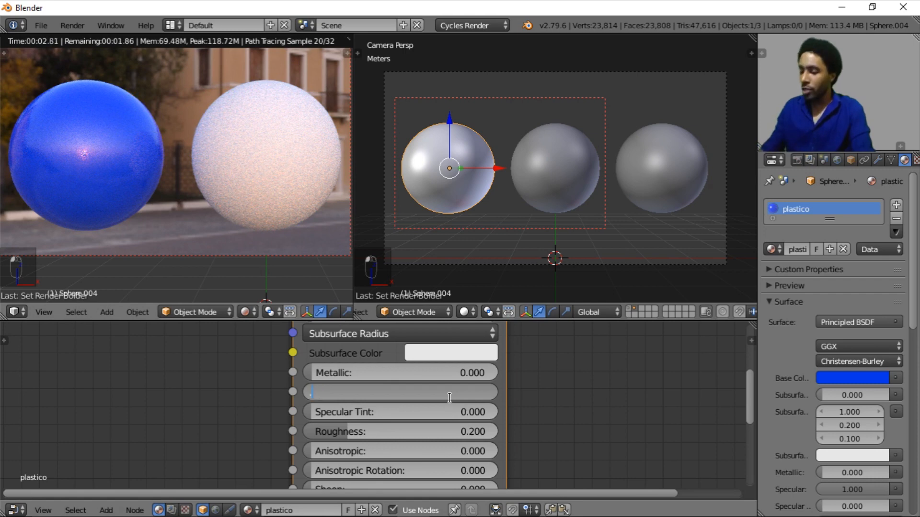
{"action": "type", "text": "0.5"}
{"action": "key", "text": "Return"}
Step: Try IOR values of 6.650 and 0.000 on the Principled BSDF node and return the IOR to 1.45
{"action": "scroll", "coordinate": [449, 398], "scroll_direction": "down", "scroll_amount": 2}
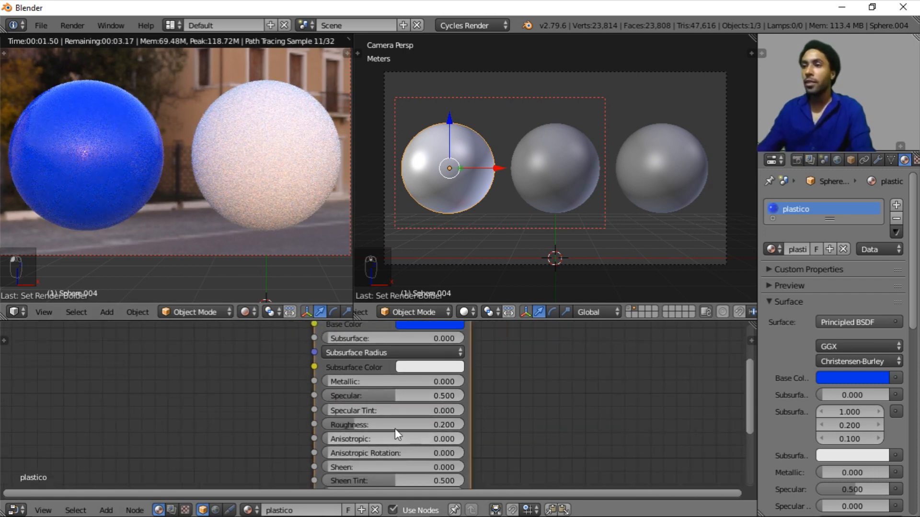
{"action": "middle_click_drag", "start_coordinate": [404, 448], "coordinate": [392, 387]}
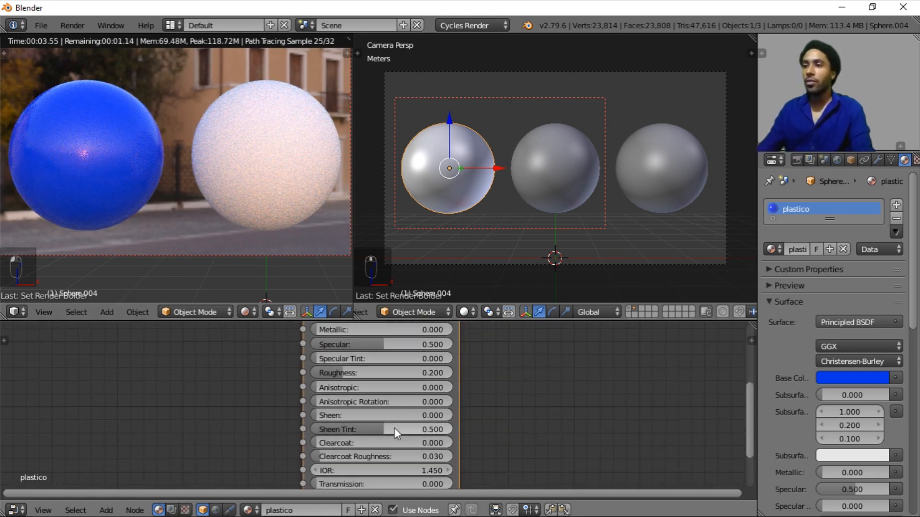
{"action": "scroll", "coordinate": [373, 385], "scroll_direction": "up", "scroll_amount": 2}
{"action": "middle_click_drag", "start_coordinate": [390, 443], "coordinate": [381, 324]}
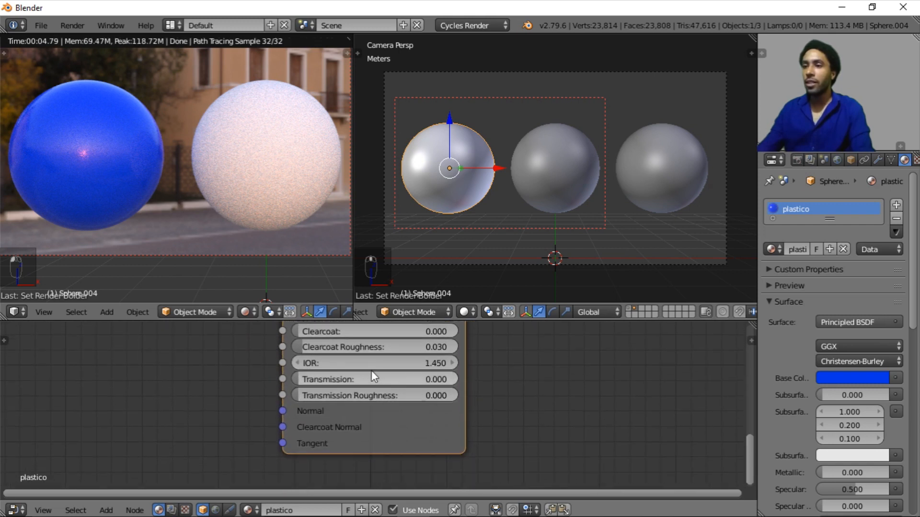
{"action": "scroll", "coordinate": [372, 373], "scroll_direction": "up", "scroll_amount": 2}
{"action": "middle_click_drag", "start_coordinate": [371, 375], "coordinate": [399, 432]}
{"action": "scroll", "coordinate": [385, 381], "scroll_direction": "up", "scroll_amount": 4}
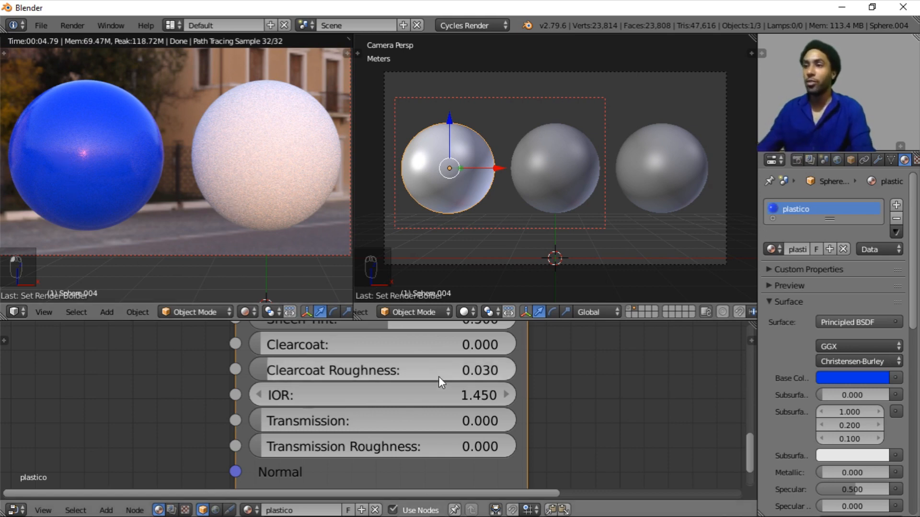
{"action": "left_click_drag", "start_coordinate": [413, 400], "coordinate": [212, 206]}
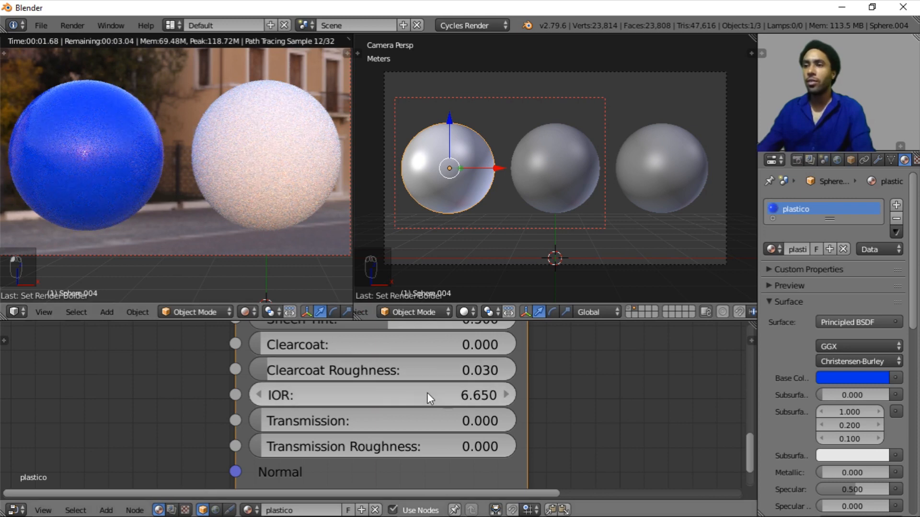
{"action": "left_click_drag", "start_coordinate": [429, 394], "coordinate": [259, 393]}
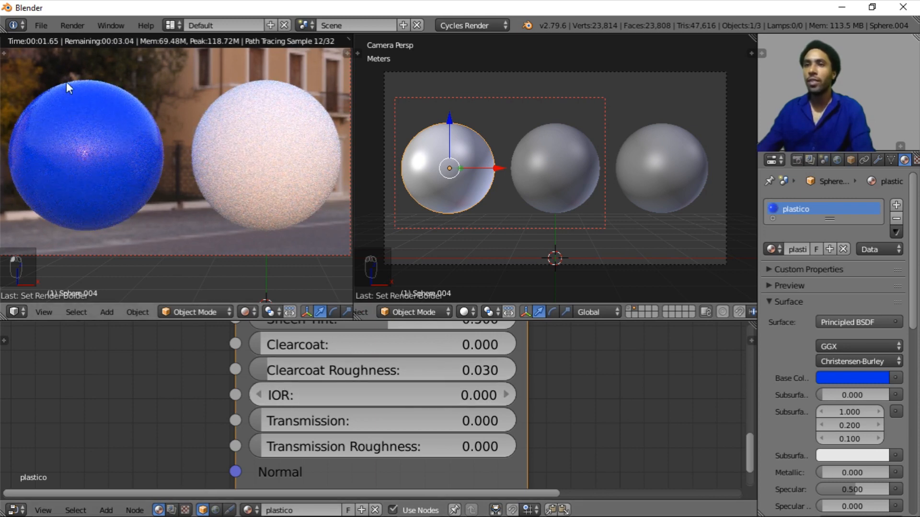
{"action": "left_click", "coordinate": [421, 389]}
{"action": "type", "text": "1.4"}
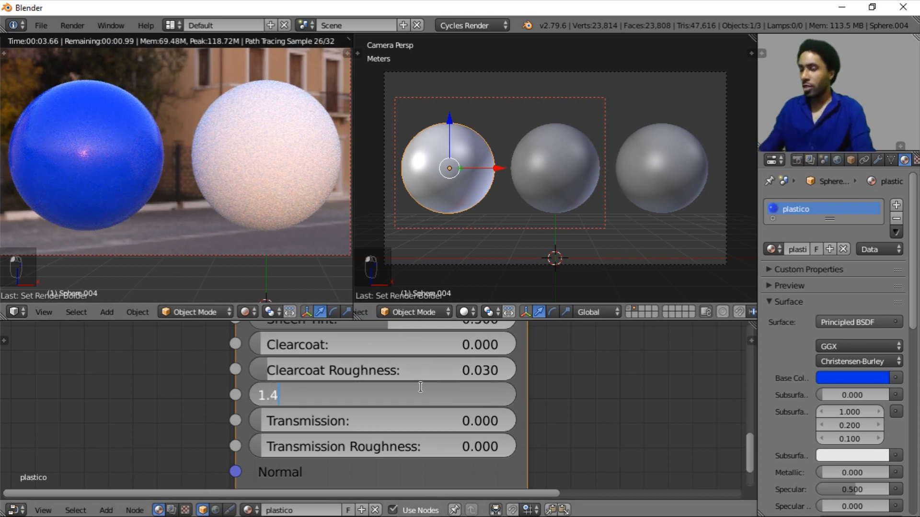
{"action": "type", "text": "5"}
{"action": "key", "text": "Return"}
Step: Set the Roughness of the blue plastic's Principled BSDF node to 0.1
{"action": "scroll", "coordinate": [421, 387], "scroll_direction": "down", "scroll_amount": 5}
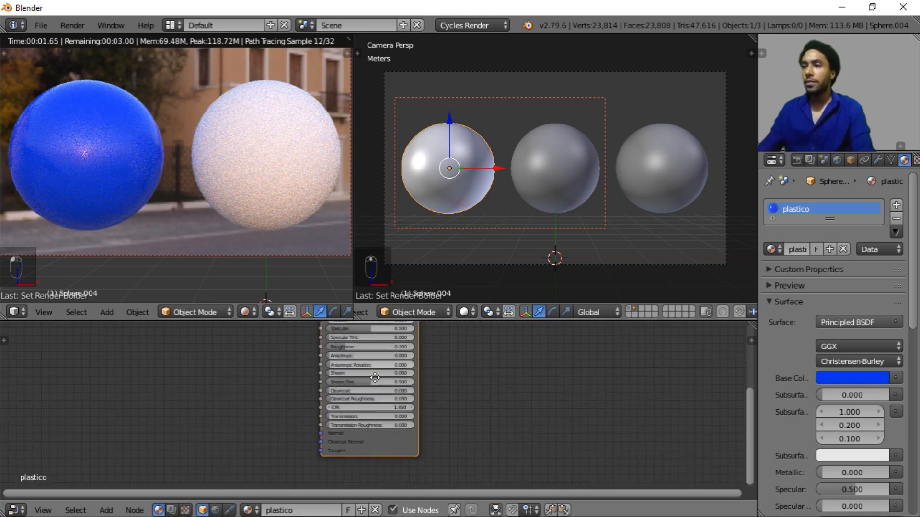
{"action": "middle_click_drag", "start_coordinate": [375, 378], "coordinate": [348, 421]}
{"action": "scroll", "coordinate": [346, 349], "scroll_direction": "up", "scroll_amount": 4}
{"action": "middle_click_drag", "start_coordinate": [346, 349], "coordinate": [335, 403]}
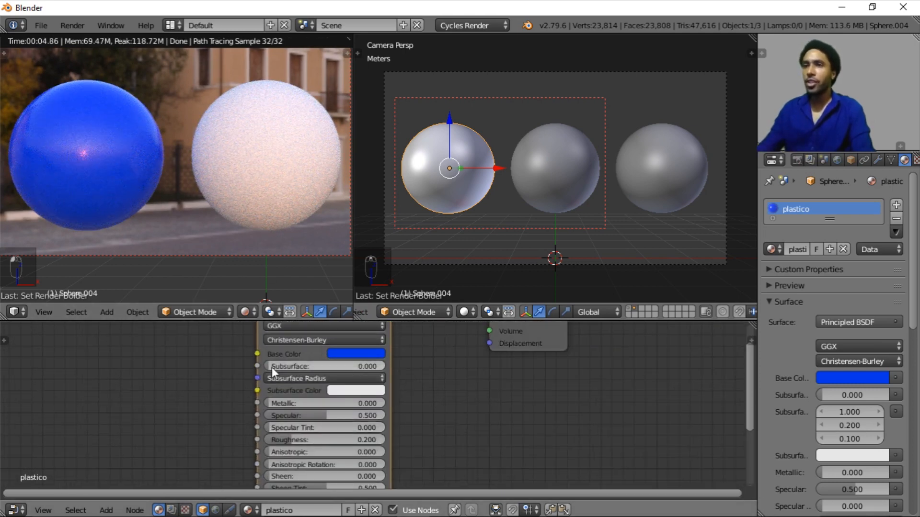
{"action": "scroll", "coordinate": [318, 412], "scroll_direction": "up", "scroll_amount": 2}
{"action": "middle_click_drag", "start_coordinate": [321, 443], "coordinate": [353, 369]}
{"action": "scroll", "coordinate": [352, 369], "scroll_direction": "up", "scroll_amount": 6}
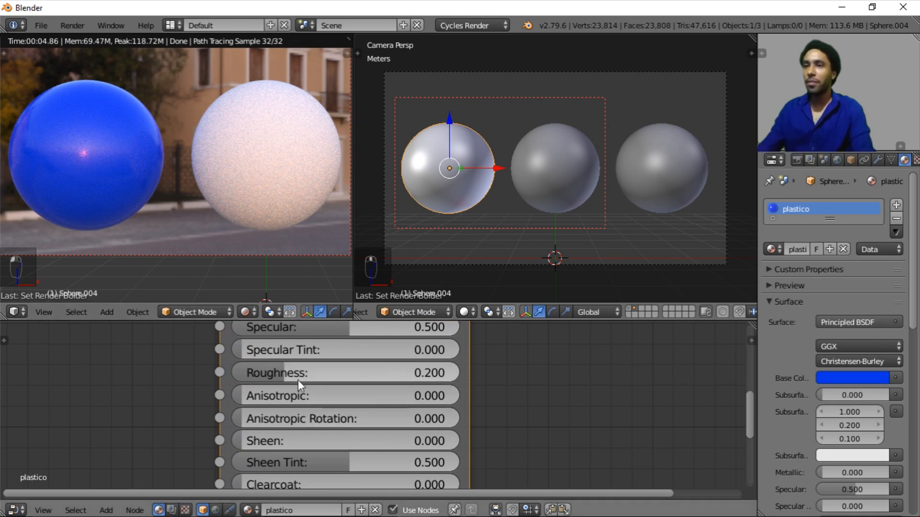
{"action": "scroll", "coordinate": [442, 404], "scroll_direction": "up", "scroll_amount": 3}
{"action": "left_click", "coordinate": [321, 369]}
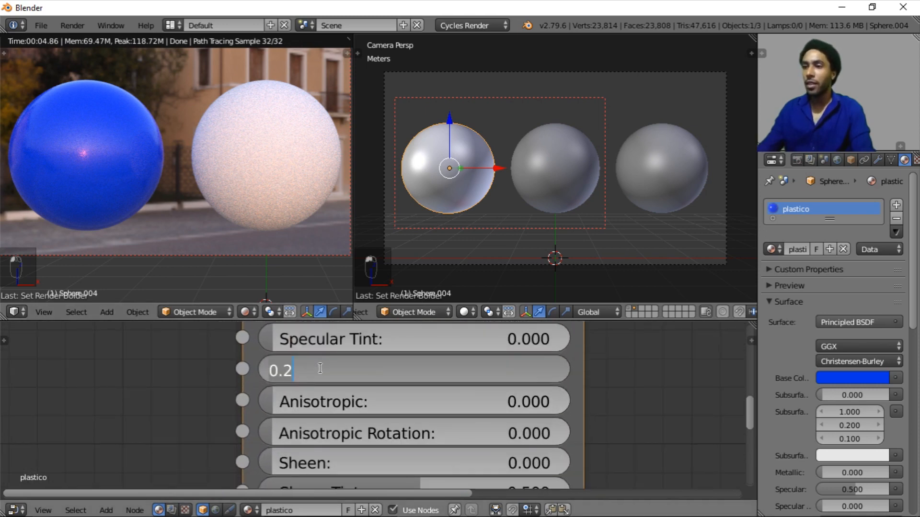
{"action": "type", "text": ".1"}
{"action": "key", "text": "Return"}
Step: Open the Base Color of the plastico material's Principled BSDF node for editing
{"action": "scroll", "coordinate": [410, 415], "scroll_direction": "down", "scroll_amount": 4}
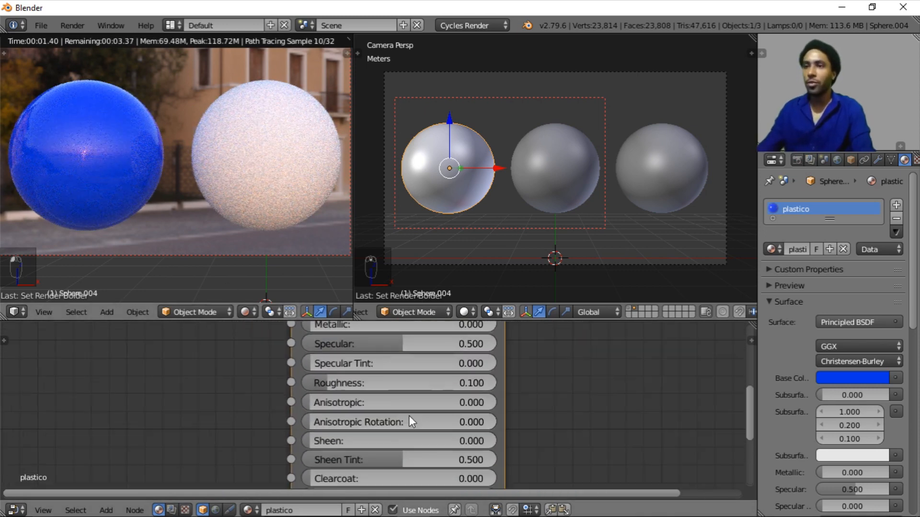
{"action": "middle_click_drag", "start_coordinate": [385, 415], "coordinate": [385, 426]}
{"action": "middle_click_drag", "start_coordinate": [399, 362], "coordinate": [408, 386]}
{"action": "scroll", "coordinate": [408, 386], "scroll_direction": "up", "scroll_amount": 4}
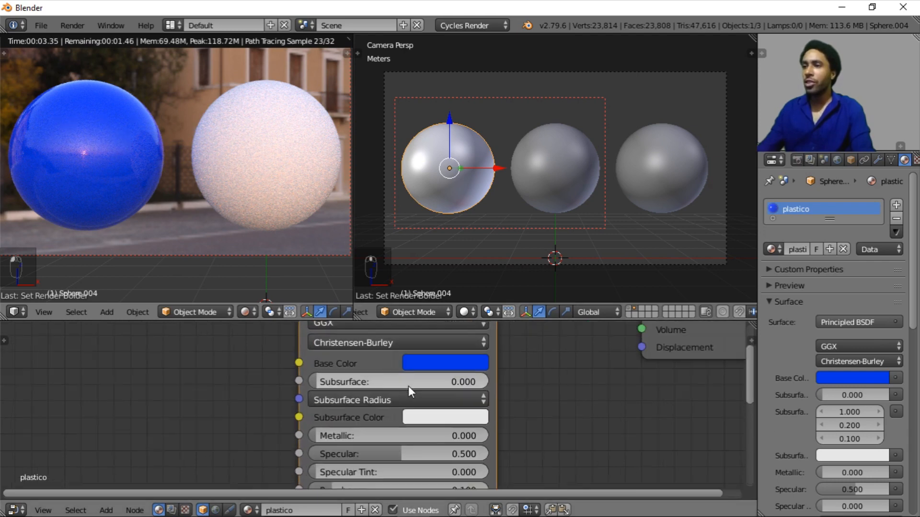
{"action": "left_click", "coordinate": [418, 366]}
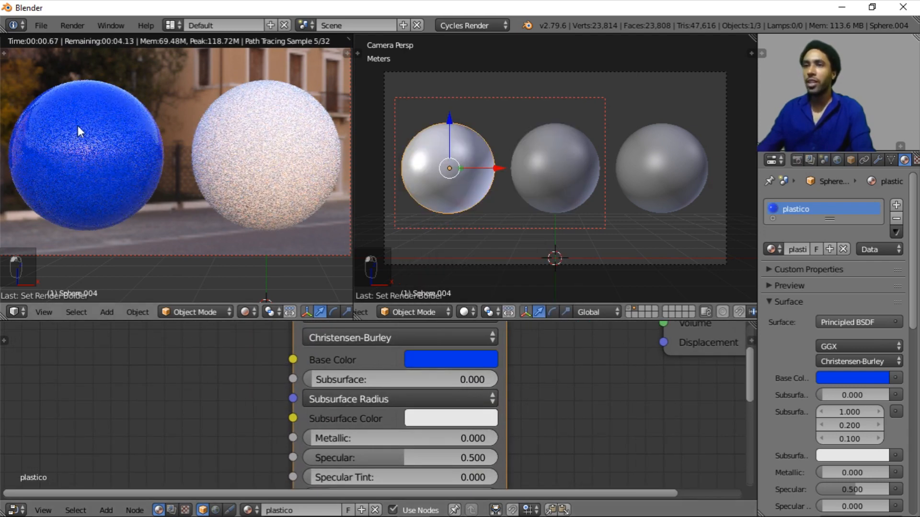
Step: Set the preview samples to 16 in the Cycles sampling settings
{"action": "left_click", "coordinate": [796, 160]}
{"action": "scroll", "coordinate": [840, 269], "scroll_direction": "down", "scroll_amount": 2}
{"action": "left_click", "coordinate": [821, 298]}
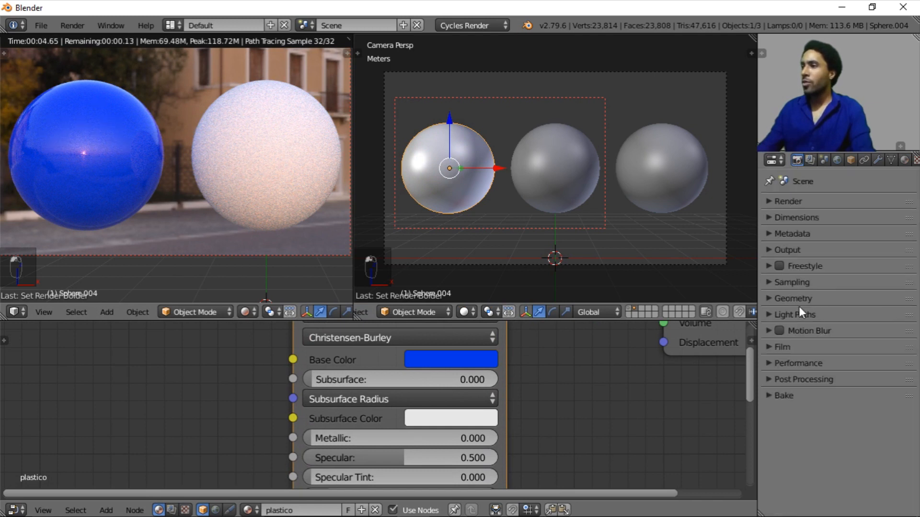
{"action": "left_click", "coordinate": [817, 315]}
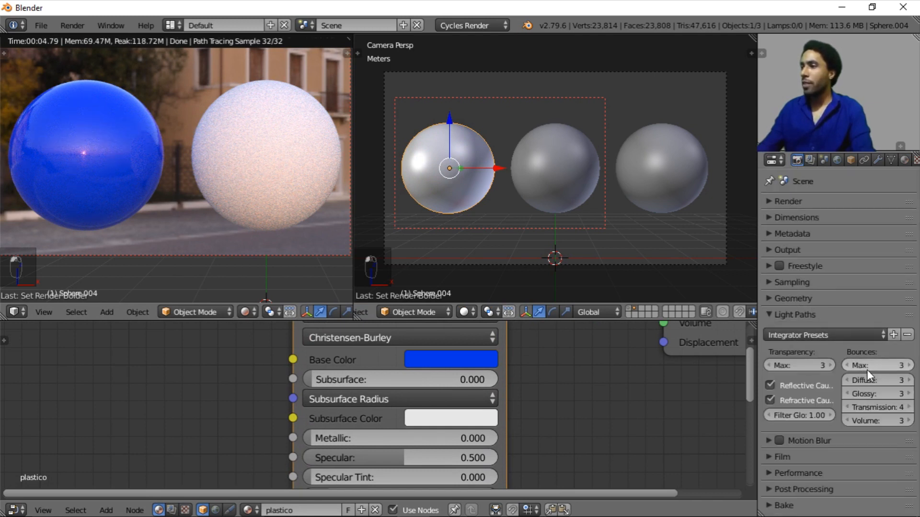
{"action": "left_click", "coordinate": [785, 315]}
{"action": "left_click", "coordinate": [792, 284]}
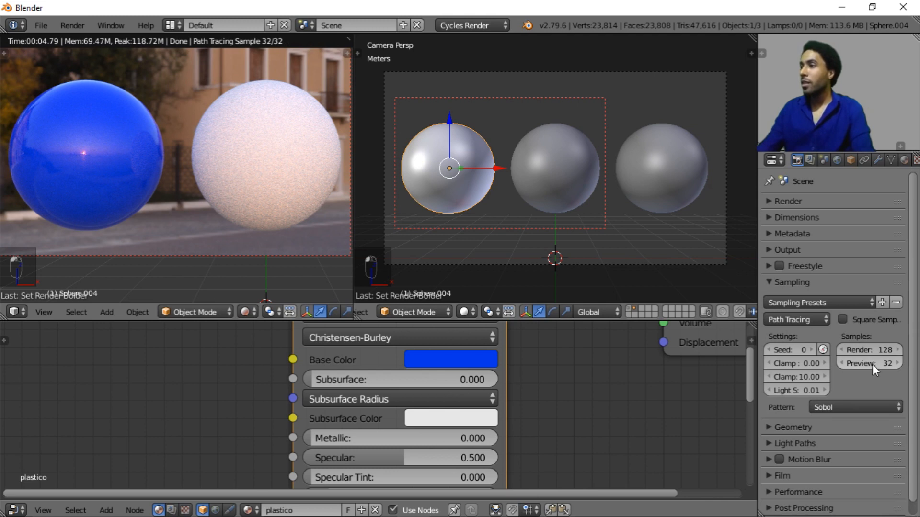
{"action": "left_click", "coordinate": [867, 364]}
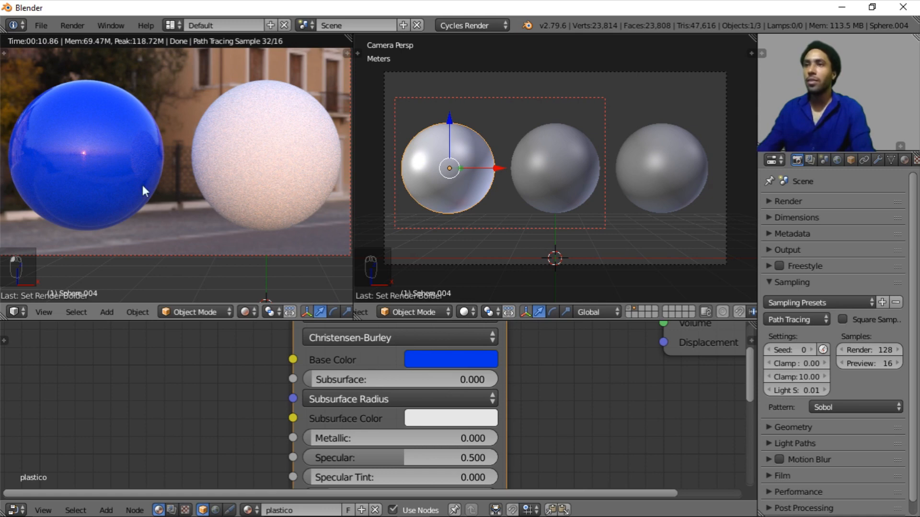
Step: Try a Roughness of 0.481 on the plastico material's Principled BSDF node and set it to 0.5
{"action": "scroll", "coordinate": [283, 276], "scroll_direction": "down", "scroll_amount": 2}
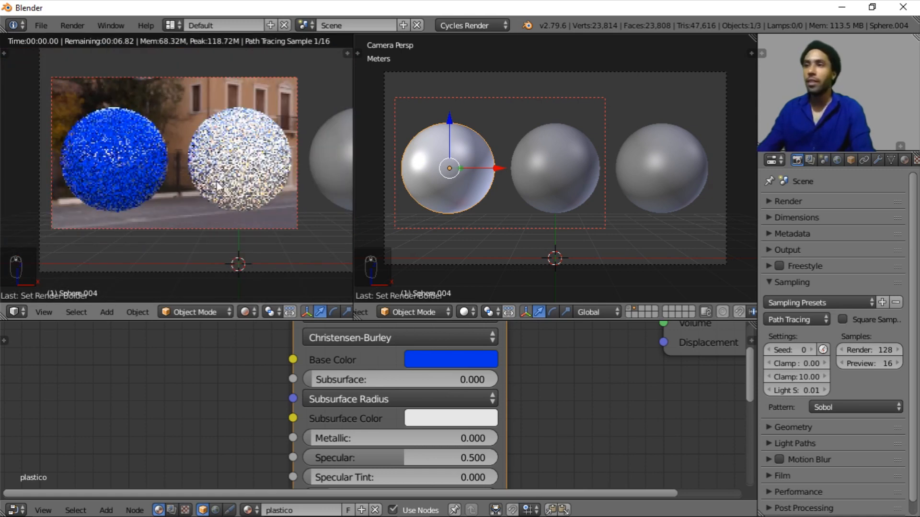
{"action": "scroll", "coordinate": [422, 409], "scroll_direction": "down", "scroll_amount": 1}
{"action": "scroll", "coordinate": [422, 410], "scroll_direction": "down", "scroll_amount": 2}
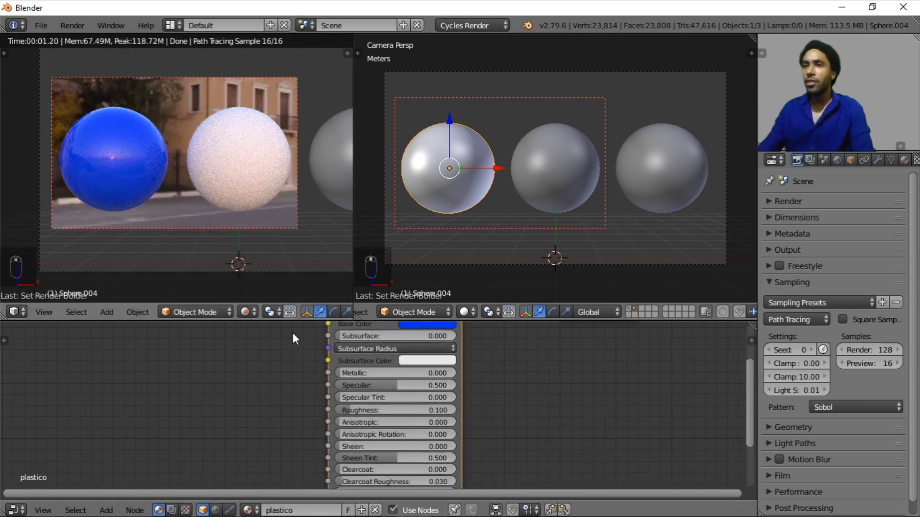
{"action": "middle_click_drag", "start_coordinate": [383, 454], "coordinate": [377, 401]}
{"action": "middle_click_drag", "start_coordinate": [367, 354], "coordinate": [337, 408]}
{"action": "scroll", "coordinate": [363, 393], "scroll_direction": "up", "scroll_amount": 3}
{"action": "scroll", "coordinate": [334, 352], "scroll_direction": "up", "scroll_amount": 2}
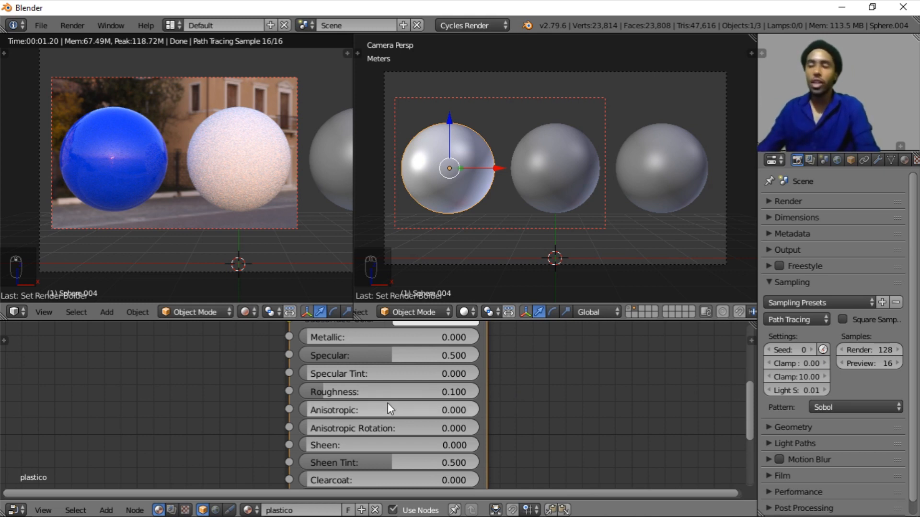
{"action": "scroll", "coordinate": [324, 392], "scroll_direction": "up", "scroll_amount": 1}
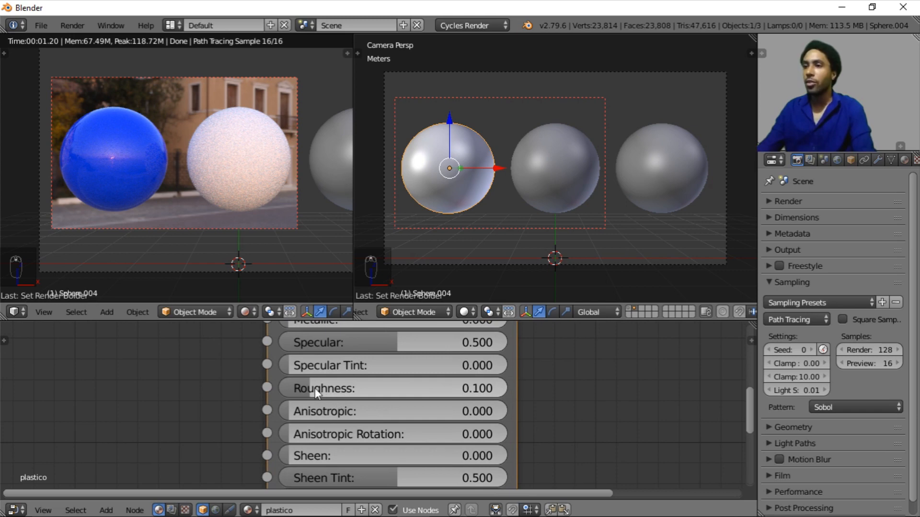
{"action": "scroll", "coordinate": [340, 391], "scroll_direction": "down", "scroll_amount": 1}
{"action": "left_click_drag", "start_coordinate": [332, 392], "coordinate": [389, 392]}
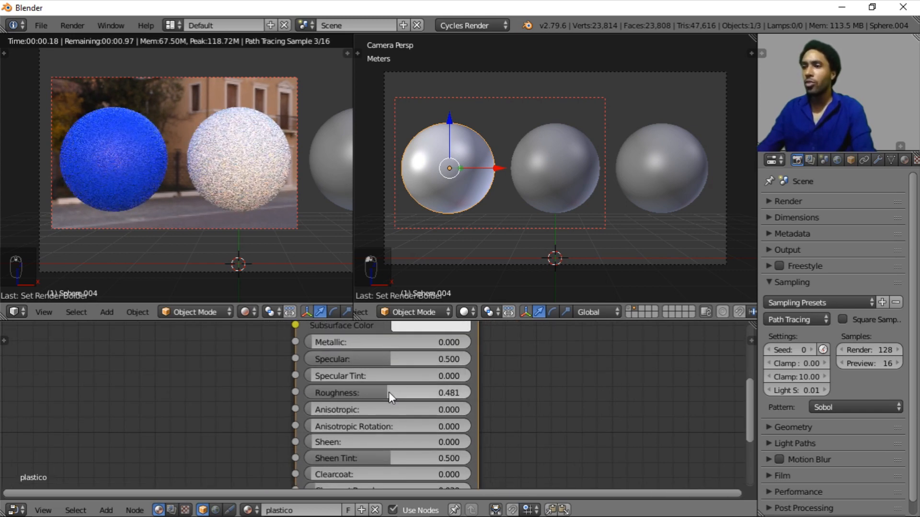
{"action": "scroll", "coordinate": [393, 396], "scroll_direction": "up", "scroll_amount": 1}
{"action": "left_click", "coordinate": [414, 389]}
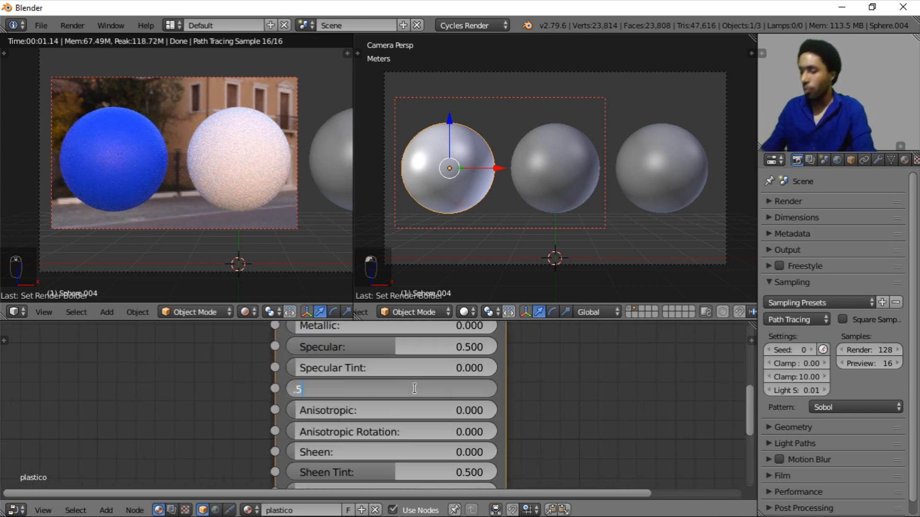
{"action": "key", "text": "Return"}
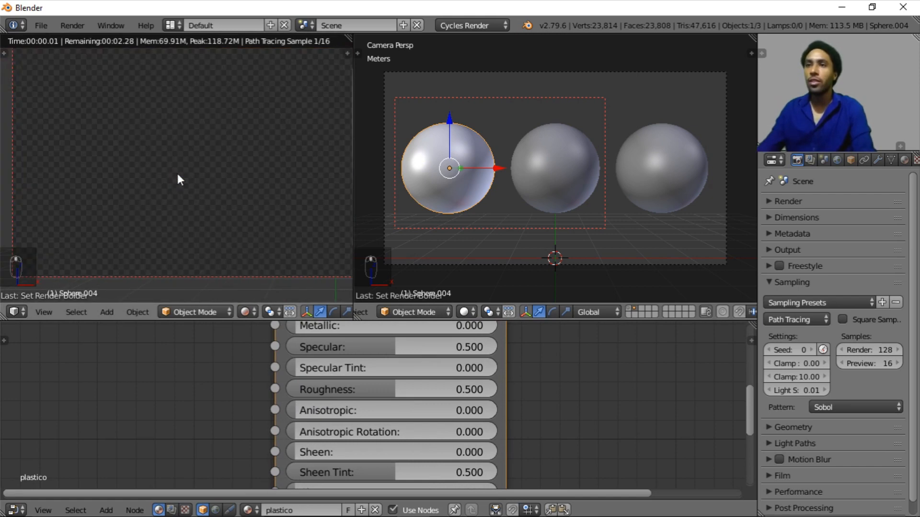
Step: Limit the rendered preview to a border around the blue sphere and compare Clearcoat values of 1.000 and 0.000 on its material
{"action": "key", "text": "shift+b"}
{"action": "left_click_drag", "start_coordinate": [23, 52], "coordinate": [252, 259]}
{"action": "middle_click_drag", "start_coordinate": [425, 476], "coordinate": [411, 440]}
{"action": "middle_click_drag", "start_coordinate": [360, 380], "coordinate": [369, 443]}
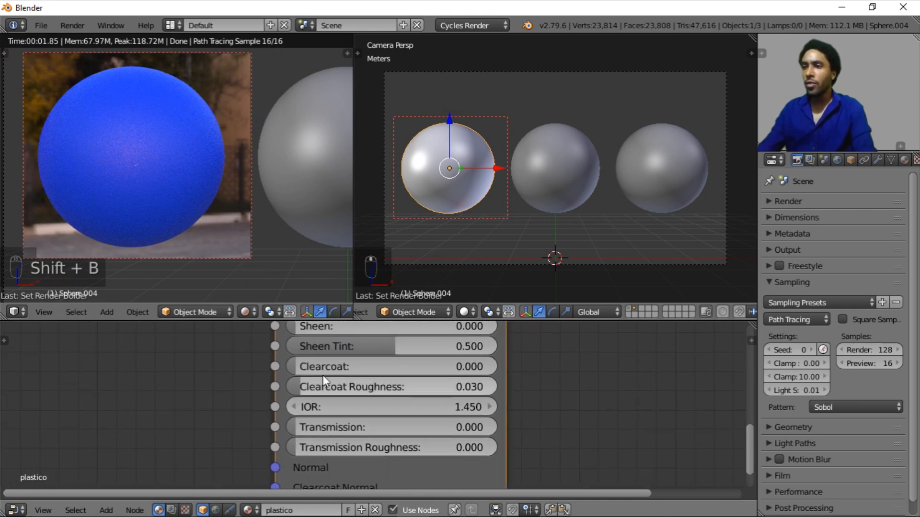
{"action": "left_click_drag", "start_coordinate": [301, 369], "coordinate": [498, 369]}
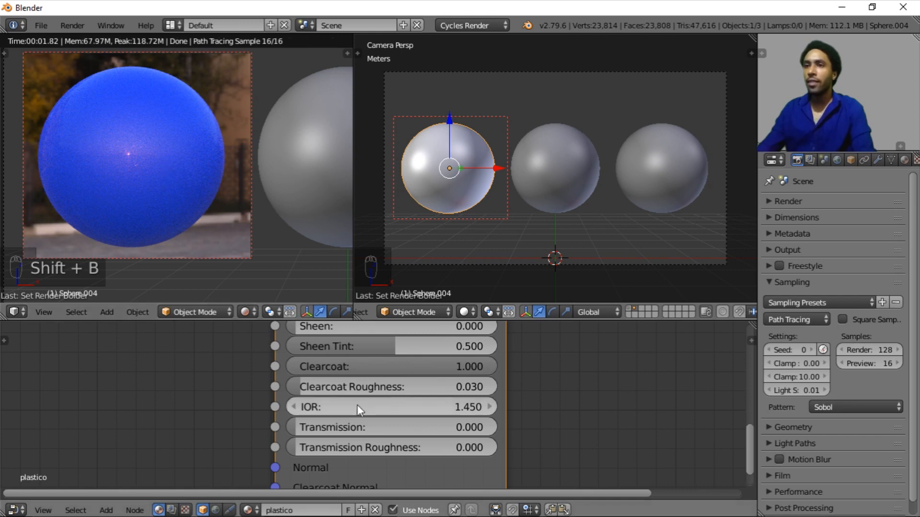
{"action": "scroll", "coordinate": [357, 355], "scroll_direction": "down", "scroll_amount": 2}
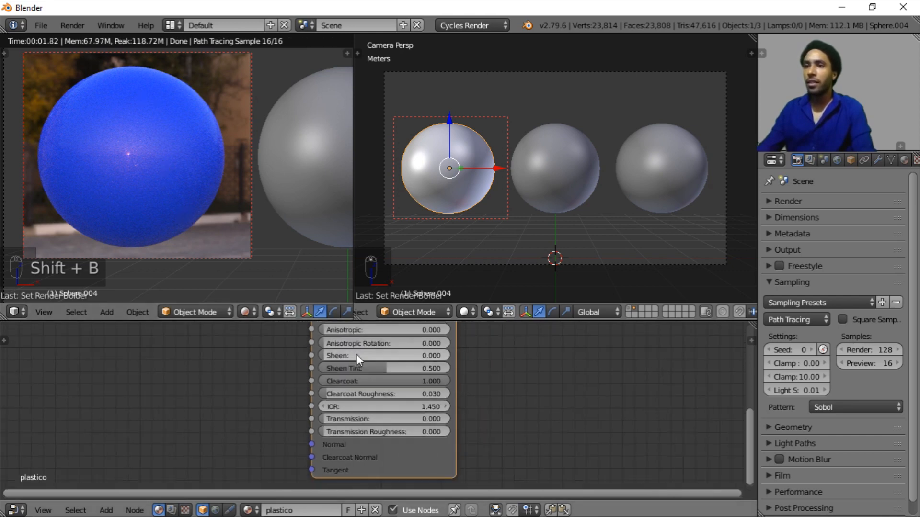
{"action": "left_click_drag", "start_coordinate": [399, 380], "coordinate": [287, 378]}
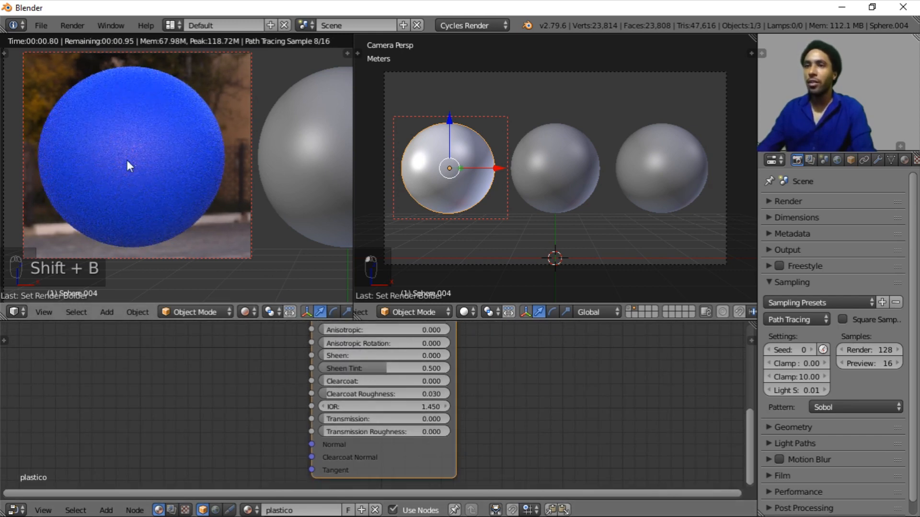
Step: Raise the plastico material's Roughness to 0.567 and apply a Clearcoat of 1.000 with Clearcoat Roughness 0.159
{"action": "scroll", "coordinate": [357, 409], "scroll_direction": "up", "scroll_amount": 4}
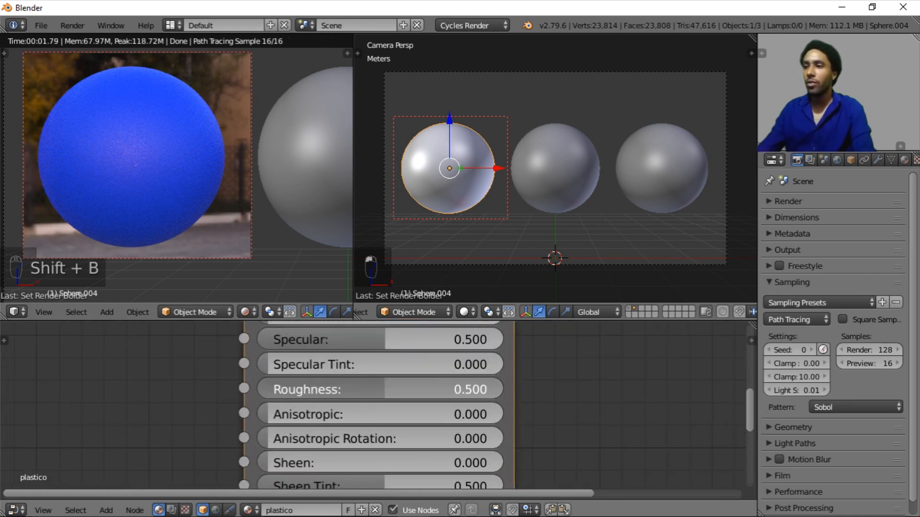
{"action": "left_click_drag", "start_coordinate": [385, 389], "coordinate": [401, 388]}
{"action": "middle_click_drag", "start_coordinate": [381, 438], "coordinate": [387, 355]}
{"action": "mouse_move", "coordinate": [390, 416]}
{"action": "middle_mouse_down"}
{"action": "mouse_move", "coordinate": [393, 379]}
{"action": "mouse_move", "coordinate": [404, 373]}
{"action": "middle_mouse_up"}
{"action": "left_click_drag", "start_coordinate": [311, 398], "coordinate": [520, 397]}
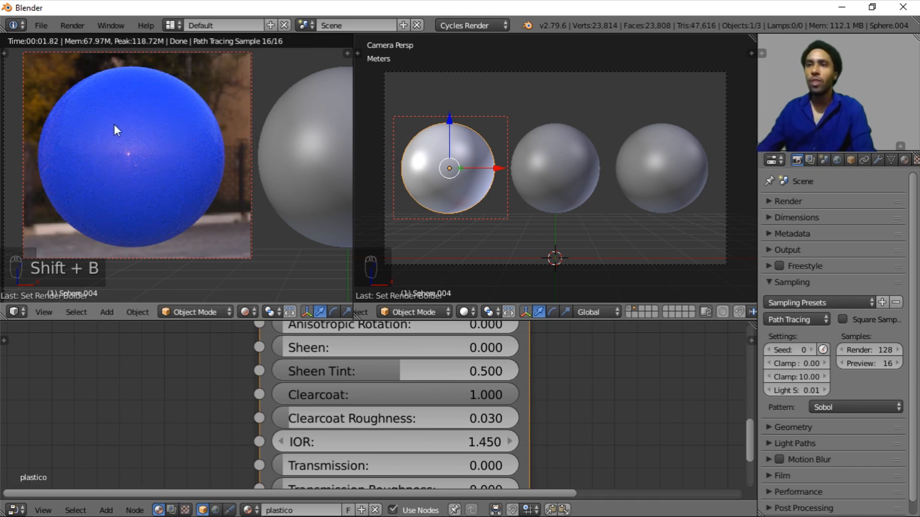
{"action": "left_click_drag", "start_coordinate": [287, 418], "coordinate": [321, 415]}
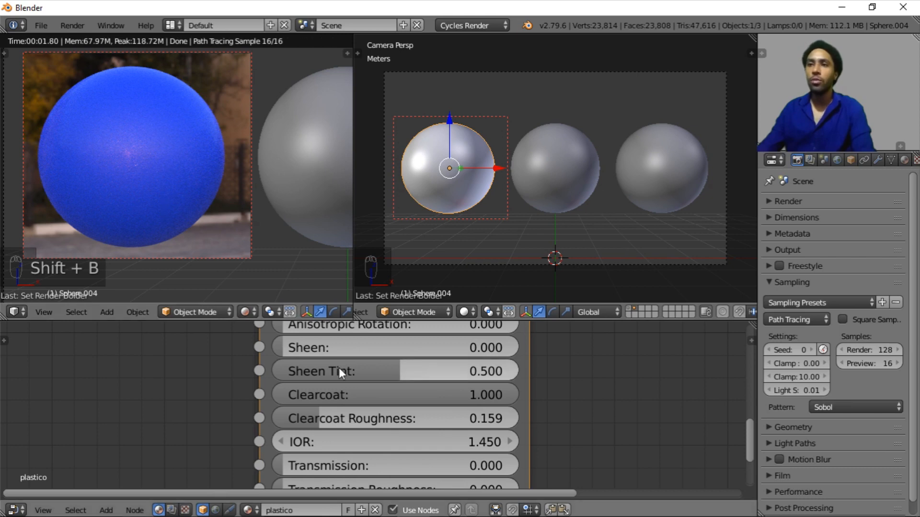
Step: Set the plastico material's Metallic to 1.000 and its Clearcoat to 0.000
{"action": "scroll", "coordinate": [338, 367], "scroll_direction": "down", "scroll_amount": 4}
{"action": "scroll", "coordinate": [360, 364], "scroll_direction": "up", "scroll_amount": 3}
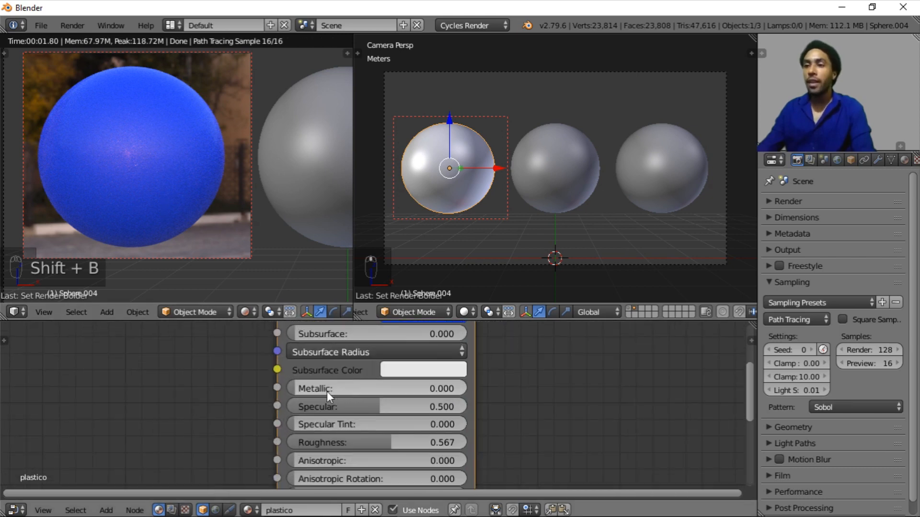
{"action": "left_click_drag", "start_coordinate": [327, 392], "coordinate": [467, 387]}
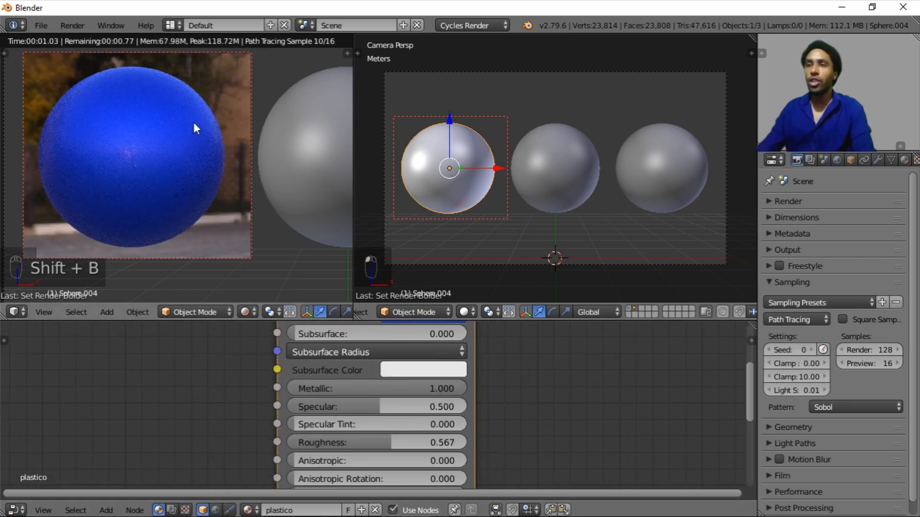
{"action": "middle_click_drag", "start_coordinate": [359, 426], "coordinate": [341, 303]}
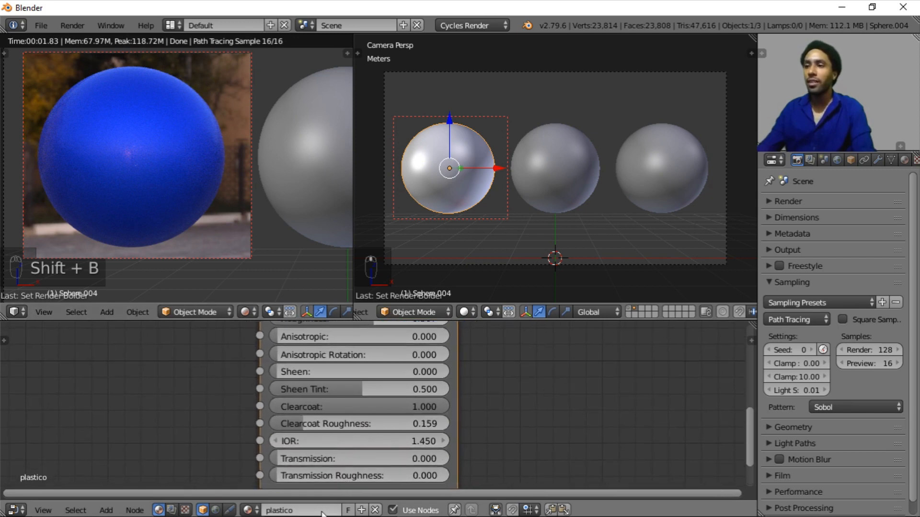
{"action": "scroll", "coordinate": [309, 448], "scroll_direction": "up", "scroll_amount": 2}
{"action": "left_click_drag", "start_coordinate": [357, 376], "coordinate": [278, 376]}
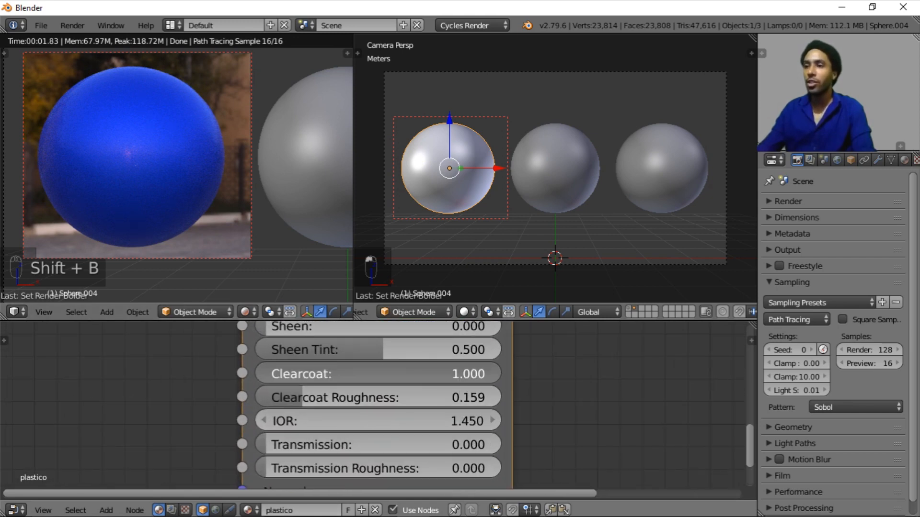
Step: Lower the metallic blue material's Roughness to 0.295 and raise its Clearcoat to 1.000
{"action": "scroll", "coordinate": [359, 278], "scroll_direction": "down", "scroll_amount": 2}
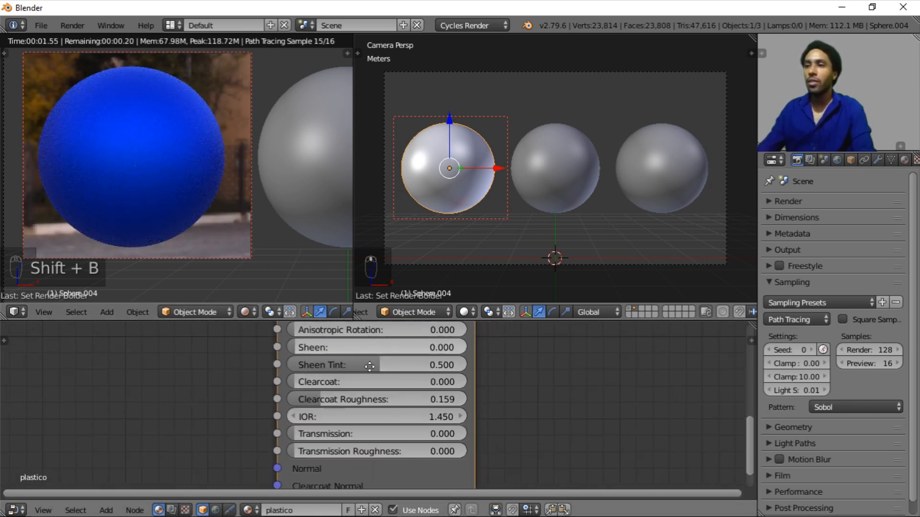
{"action": "middle_click_drag", "start_coordinate": [359, 278], "coordinate": [384, 387]}
{"action": "left_click_drag", "start_coordinate": [384, 387], "coordinate": [334, 387]}
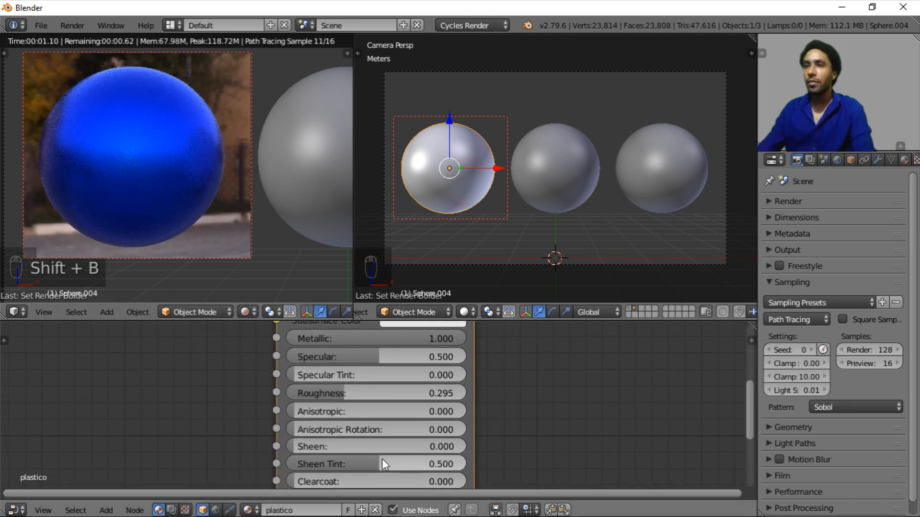
{"action": "middle_click_drag", "start_coordinate": [374, 455], "coordinate": [369, 350]}
{"action": "scroll", "coordinate": [336, 369], "scroll_direction": "up", "scroll_amount": 1}
{"action": "left_click_drag", "start_coordinate": [298, 377], "coordinate": [447, 373]}
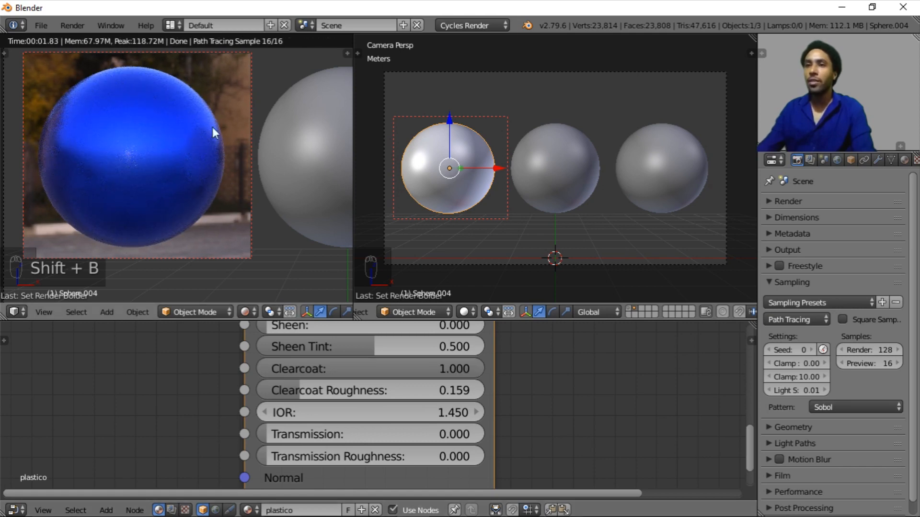
Step: Return the plastico material's Metallic value to 0.000
{"action": "scroll", "coordinate": [388, 385], "scroll_direction": "down", "scroll_amount": 5}
{"action": "middle_click_drag", "start_coordinate": [371, 346], "coordinate": [384, 432]}
{"action": "middle_click_drag", "start_coordinate": [383, 324], "coordinate": [372, 371]}
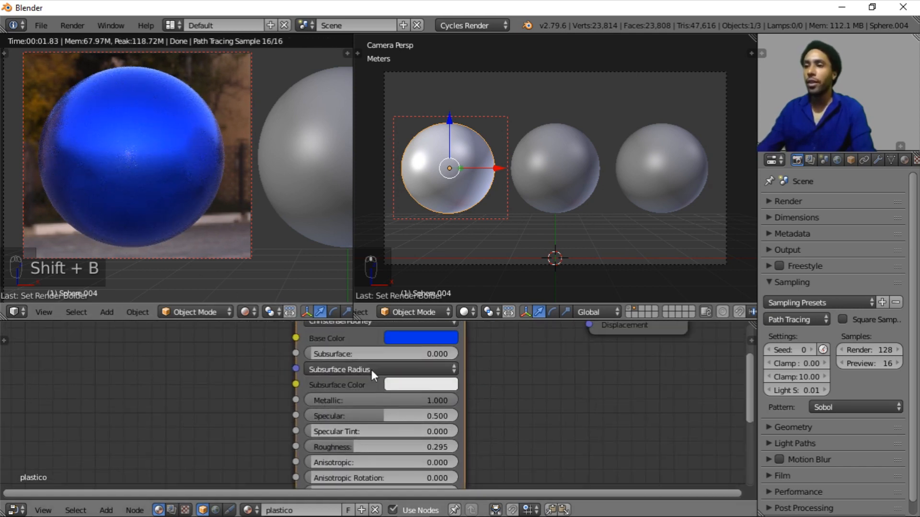
{"action": "scroll", "coordinate": [372, 370], "scroll_direction": "up", "scroll_amount": 3}
{"action": "left_click_drag", "start_coordinate": [461, 401], "coordinate": [287, 402]}
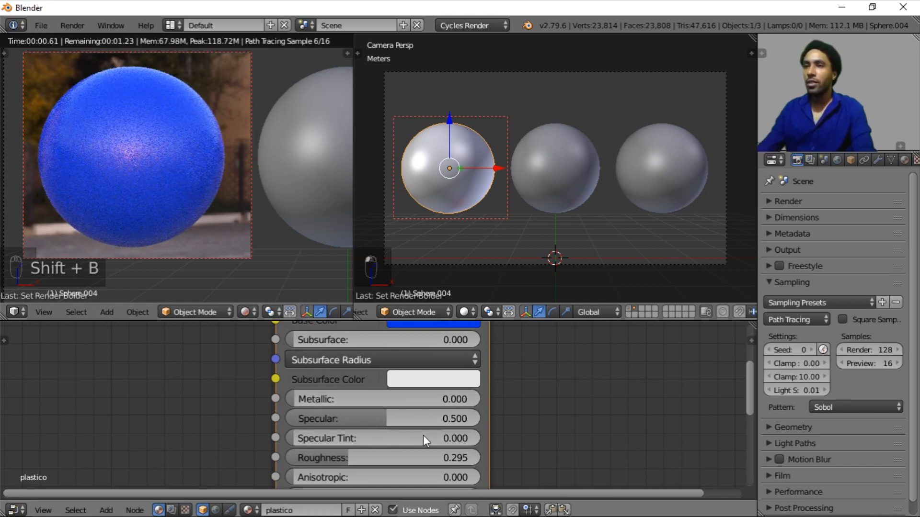
Step: Keep Specular at 0.5 and set the Roughness to 0.2 on the plastico material's Principled BSDF node
{"action": "scroll", "coordinate": [421, 433], "scroll_direction": "down", "scroll_amount": 4}
{"action": "middle_click_drag", "start_coordinate": [377, 417], "coordinate": [371, 359]}
{"action": "scroll", "coordinate": [384, 408], "scroll_direction": "up", "scroll_amount": 4}
{"action": "left_click", "coordinate": [398, 342]}
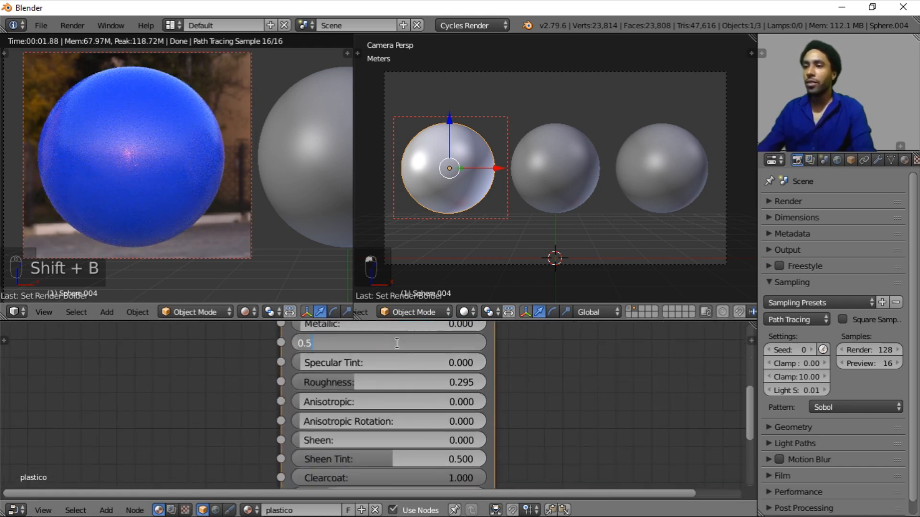
{"action": "left_click", "coordinate": [386, 385]}
{"action": "left_click", "coordinate": [386, 387]}
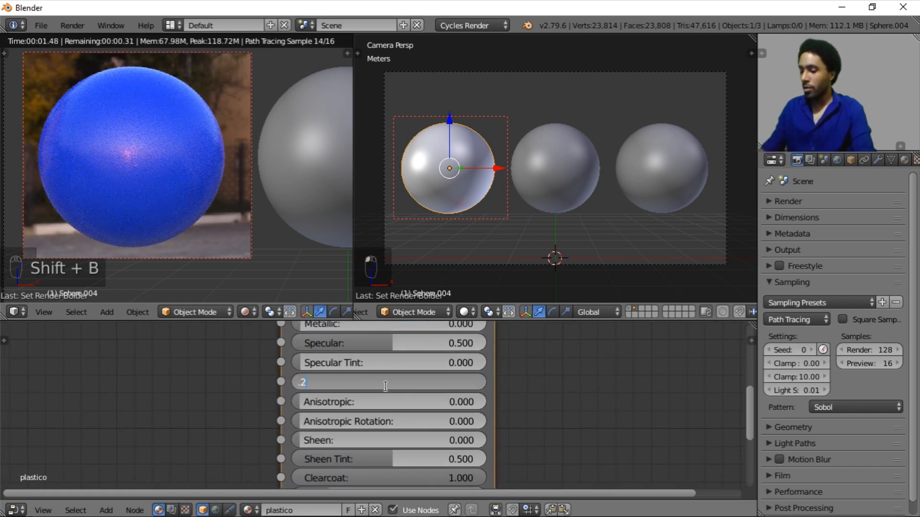
{"action": "key", "text": "Return"}
Step: Set both Clearcoat and Clearcoat Roughness to 0.000 on the plastico material's Principled BSDF node
{"action": "scroll", "coordinate": [389, 389], "scroll_direction": "down", "scroll_amount": 4}
{"action": "middle_click_drag", "start_coordinate": [391, 399], "coordinate": [375, 356]}
{"action": "scroll", "coordinate": [381, 367], "scroll_direction": "up", "scroll_amount": 2}
{"action": "left_click_drag", "start_coordinate": [421, 417], "coordinate": [253, 416]}
{"action": "left_click_drag", "start_coordinate": [308, 432], "coordinate": [268, 433]}
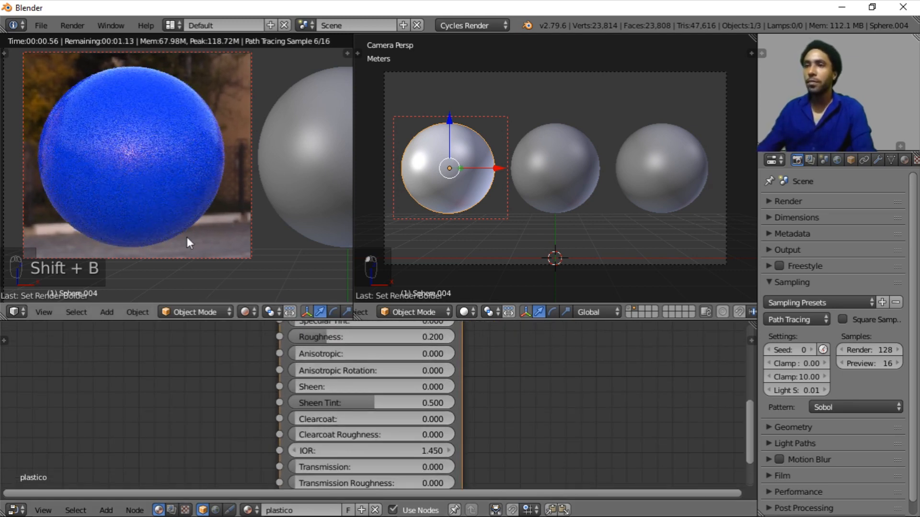
Step: Draw a new render border around the middle sphere in the rendered preview
{"action": "scroll", "coordinate": [165, 162], "scroll_direction": "down", "scroll_amount": 3}
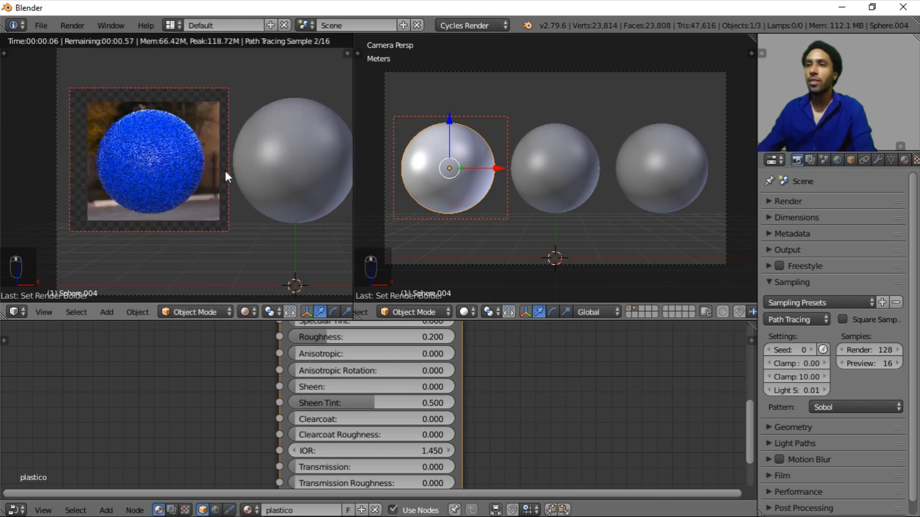
{"action": "middle_click_drag", "start_coordinate": [251, 176], "coordinate": [209, 182], "text": "shift"}
{"action": "key", "text": "shift+b"}
{"action": "left_click_drag", "start_coordinate": [184, 86], "coordinate": [331, 258]}
{"action": "middle_click_drag", "start_coordinate": [309, 207], "coordinate": [220, 203], "text": "shift"}
Step: Select the middle sphere, add a new material to it and name the material metal
{"action": "right_click", "coordinate": [594, 162]}
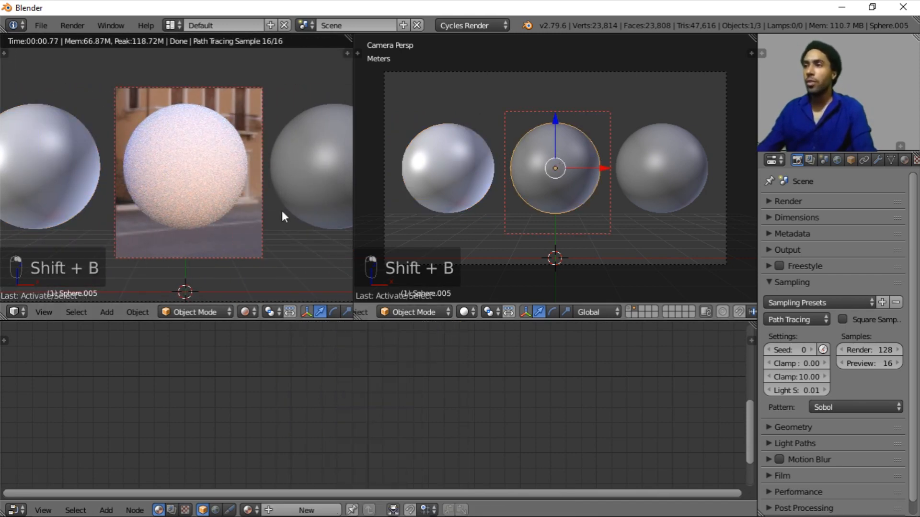
{"action": "left_click", "coordinate": [905, 161]}
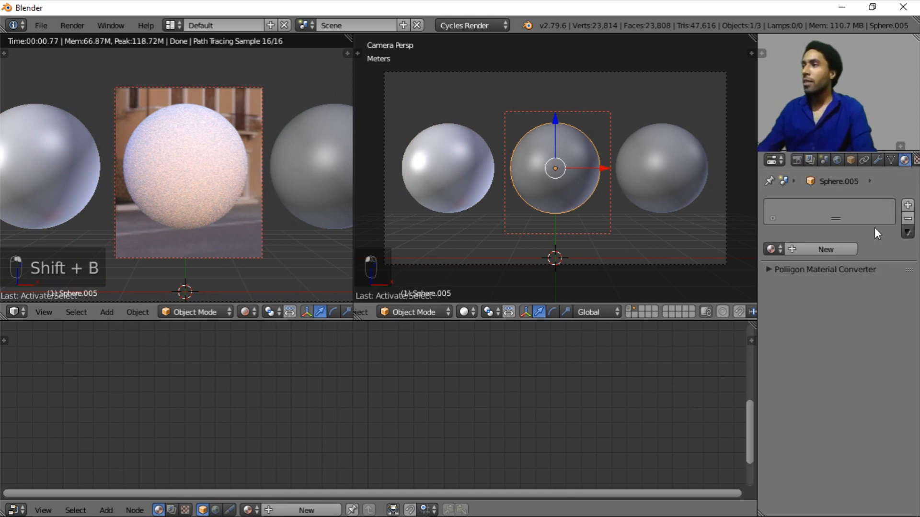
{"action": "left_click", "coordinate": [839, 249]}
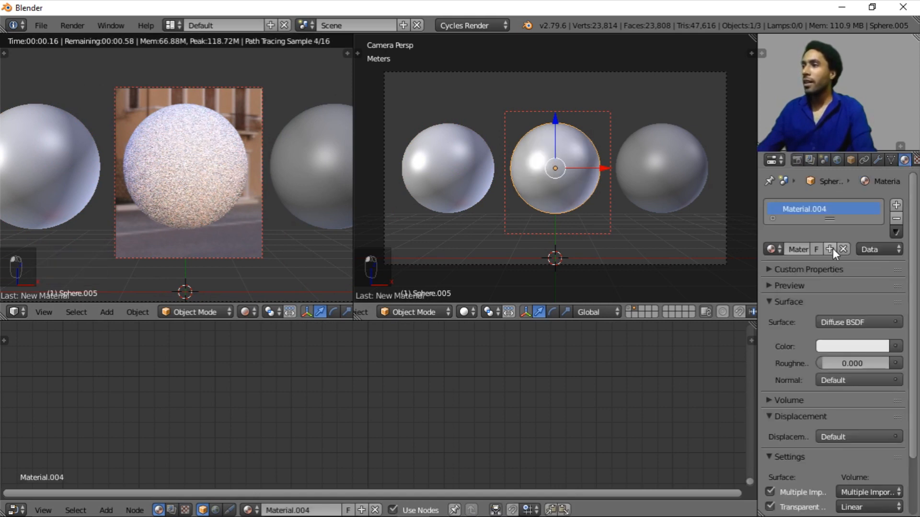
{"action": "left_click", "coordinate": [793, 247]}
{"action": "type", "text": "metal"}
{"action": "key", "text": "Return"}
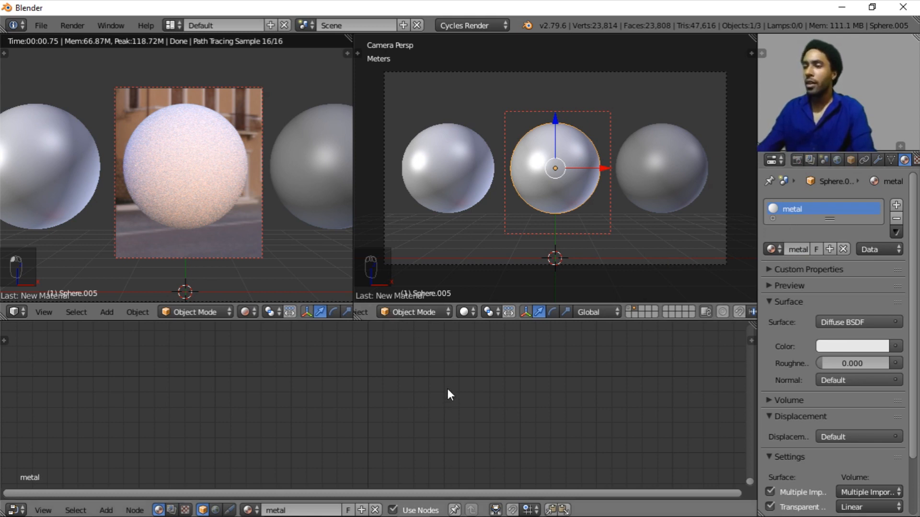
Step: Replace the metal material's Diffuse BSDF with a Principled BSDF node and connect it to the Material Output's Surface
{"action": "key", "text": "KP_Decimal"}
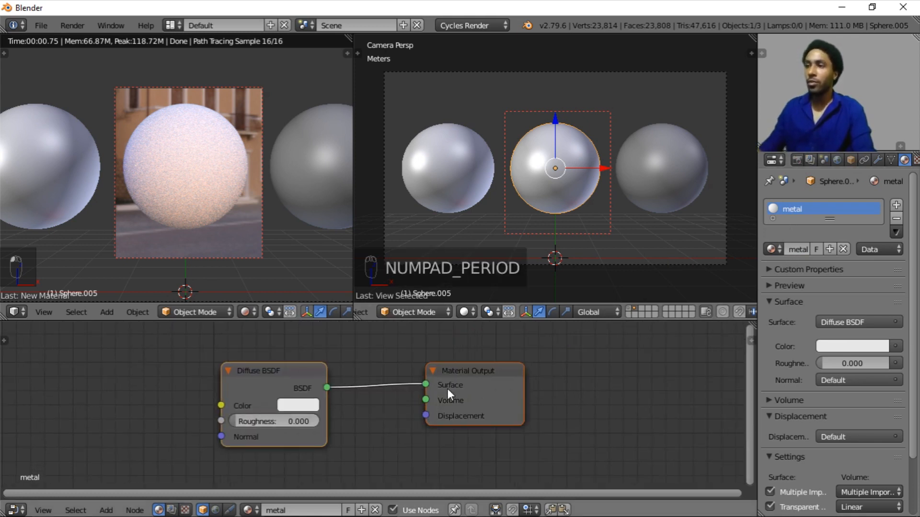
{"action": "left_click", "coordinate": [286, 379]}
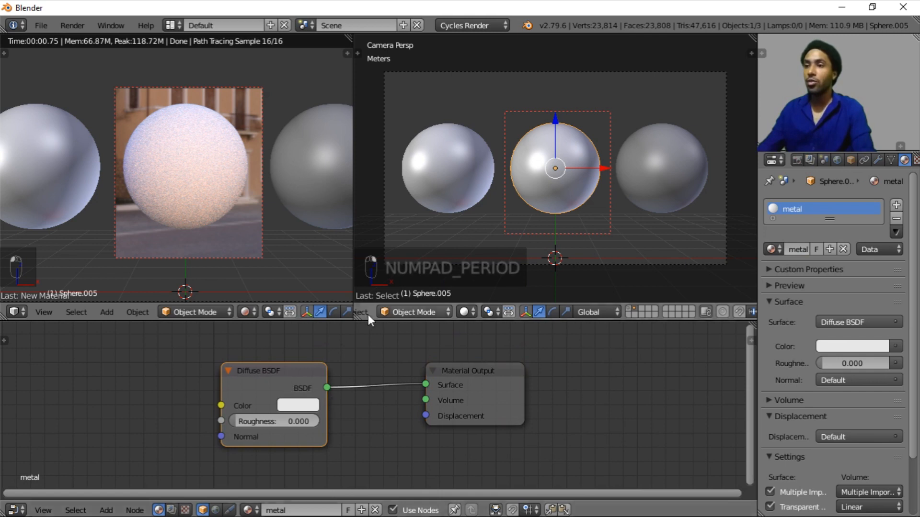
{"action": "scroll", "coordinate": [365, 397], "scroll_direction": "down", "scroll_amount": 4}
{"action": "middle_click_drag", "start_coordinate": [361, 398], "coordinate": [374, 394]}
{"action": "scroll", "coordinate": [370, 394], "scroll_direction": "up", "scroll_amount": 4}
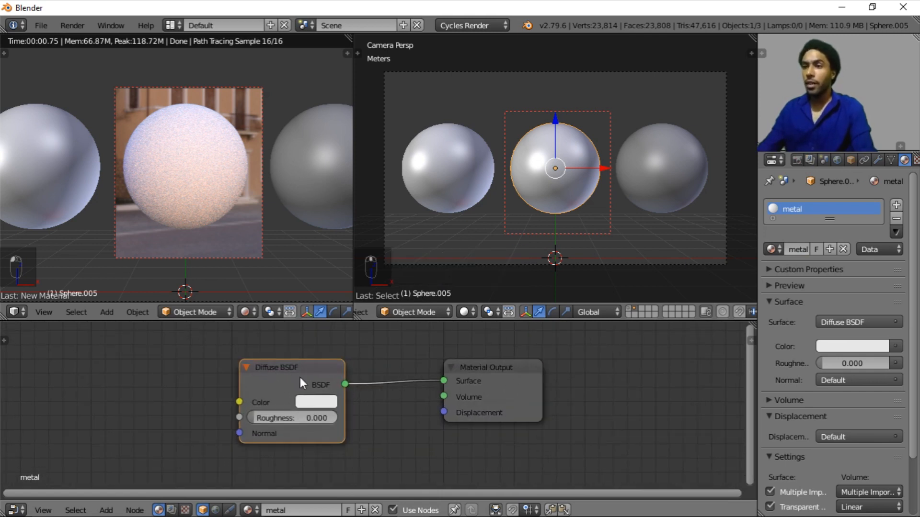
{"action": "key", "text": "x"}
{"action": "key", "text": "shift+a"}
{"action": "mouse_move", "coordinate": [286, 374]}
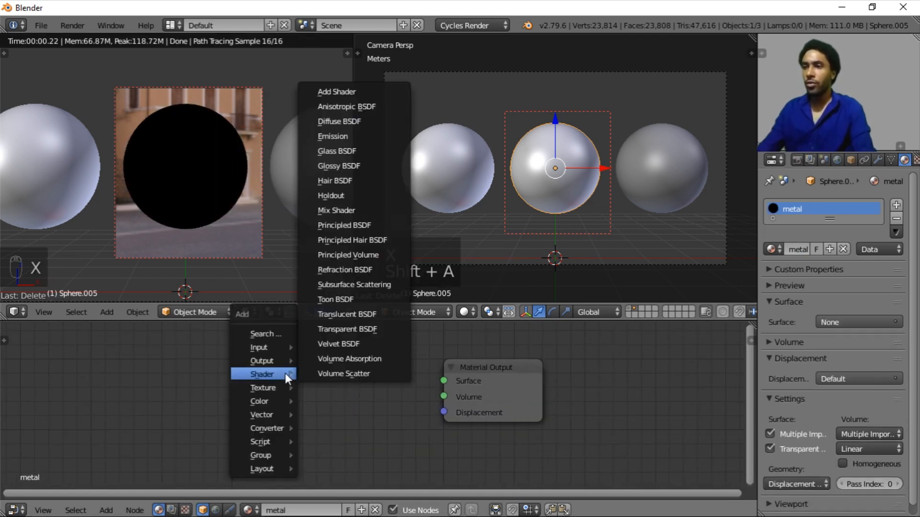
{"action": "left_click", "coordinate": [335, 225]}
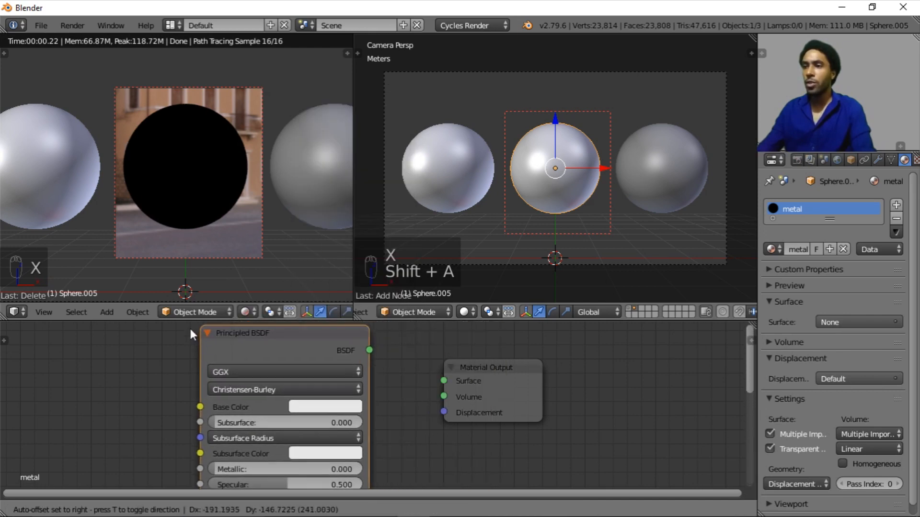
{"action": "left_click", "coordinate": [174, 339]}
{"action": "left_click_drag", "start_coordinate": [353, 355], "coordinate": [444, 383]}
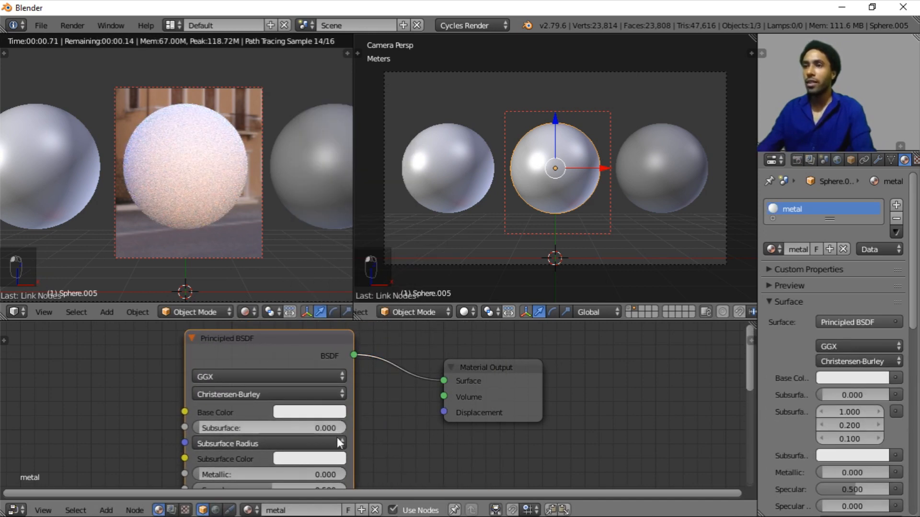
Step: Raise Metallic to 1.000 and lower Roughness to about 0.176 on the metal material's Principled BSDF node
{"action": "middle_click_drag", "start_coordinate": [372, 444], "coordinate": [479, 476]}
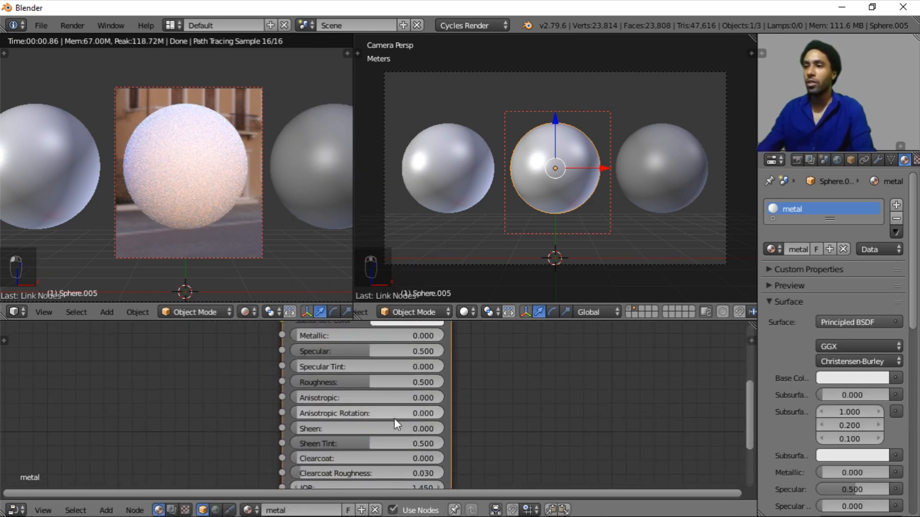
{"action": "left_click_drag", "start_coordinate": [314, 387], "coordinate": [474, 382]}
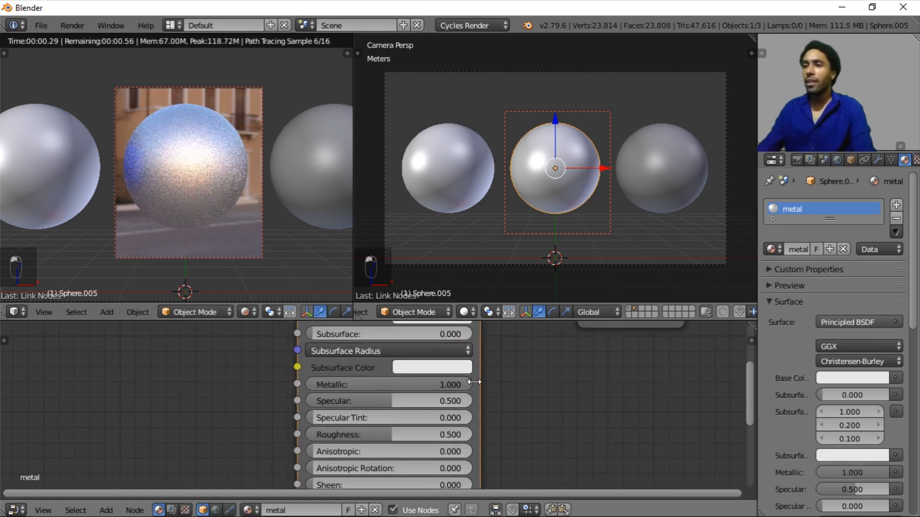
{"action": "scroll", "coordinate": [421, 379], "scroll_direction": "up", "scroll_amount": 3}
{"action": "middle_click_drag", "start_coordinate": [398, 421], "coordinate": [415, 394]}
{"action": "scroll", "coordinate": [415, 405], "scroll_direction": "up", "scroll_amount": 2}
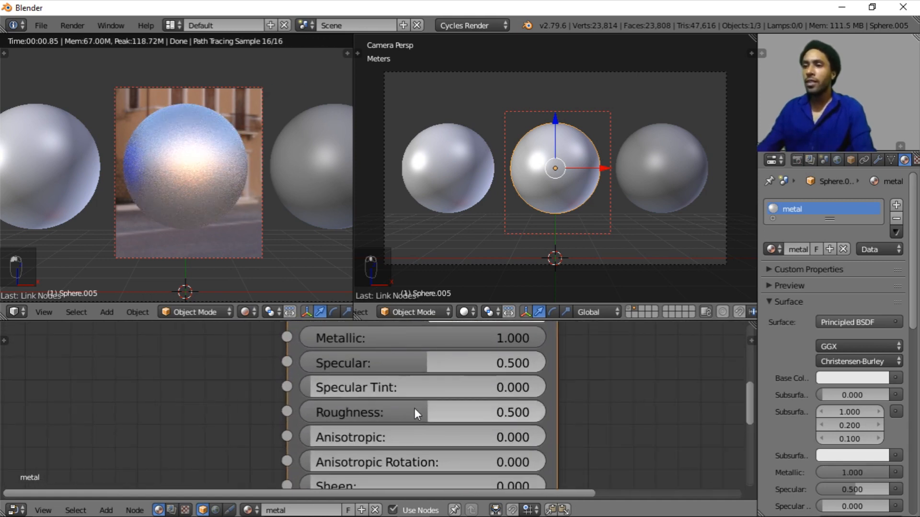
{"action": "left_click_drag", "start_coordinate": [407, 405], "coordinate": [329, 406]}
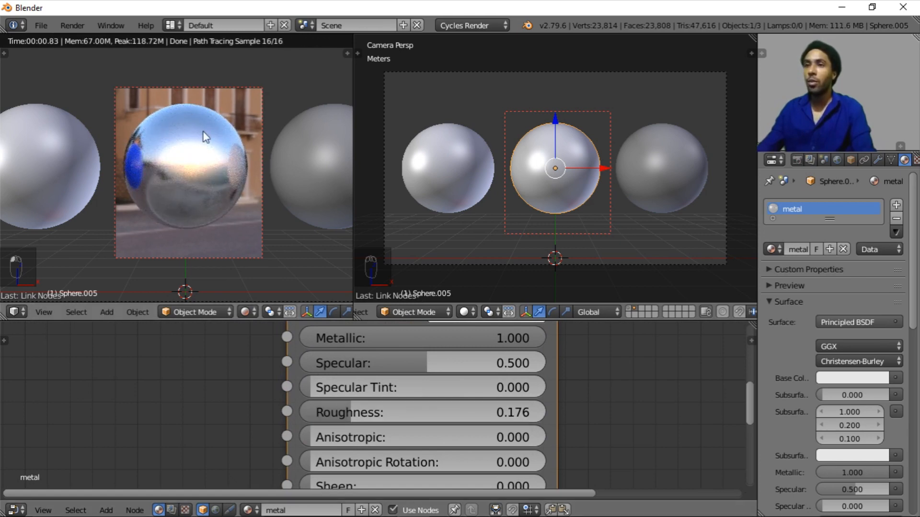
Step: Try a Roughness of 0.05 and one of about 0.531 on the metal material to compare sharp and blurred reflections
{"action": "left_click", "coordinate": [397, 411]}
{"action": "key", "text": "BackSpace"}
{"action": "type", "text": ".05"}
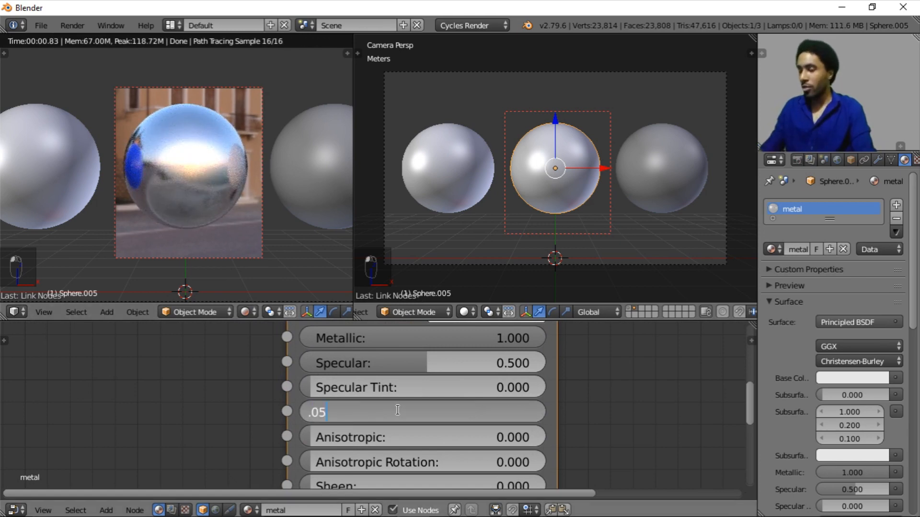
{"action": "key", "text": "Return"}
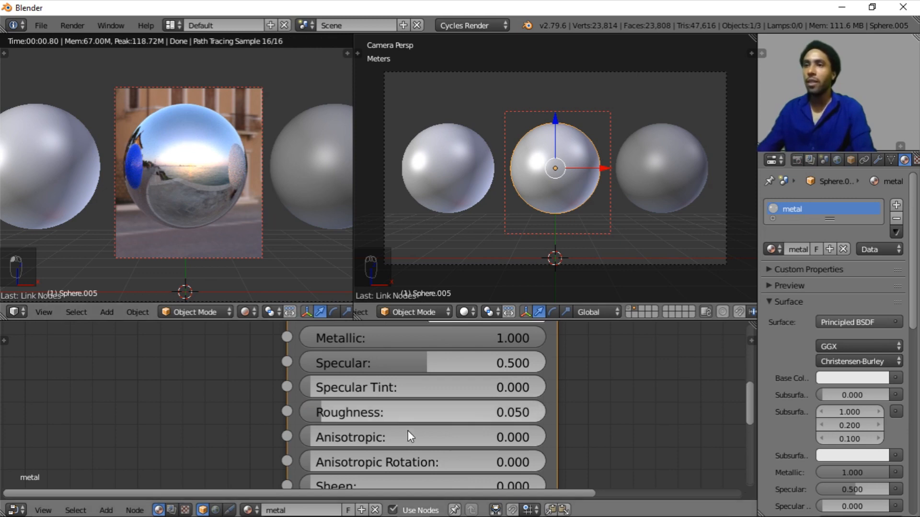
{"action": "left_click_drag", "start_coordinate": [347, 416], "coordinate": [425, 411]}
Step: Try a 0.445 grey as the metal material's Base Color and brighten it back to near white
{"action": "scroll", "coordinate": [425, 406], "scroll_direction": "down", "scroll_amount": 2}
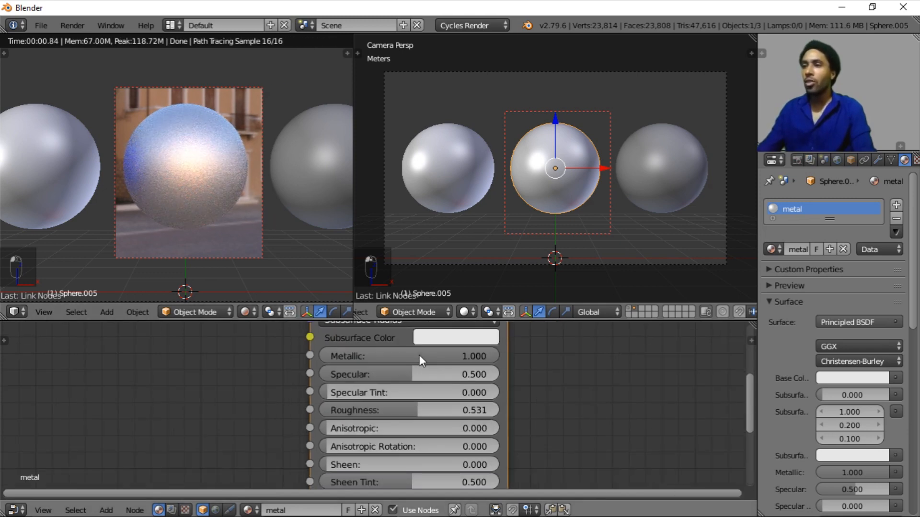
{"action": "scroll", "coordinate": [421, 373], "scroll_direction": "up", "scroll_amount": 3, "text": "shift"}
{"action": "left_click", "coordinate": [450, 341]}
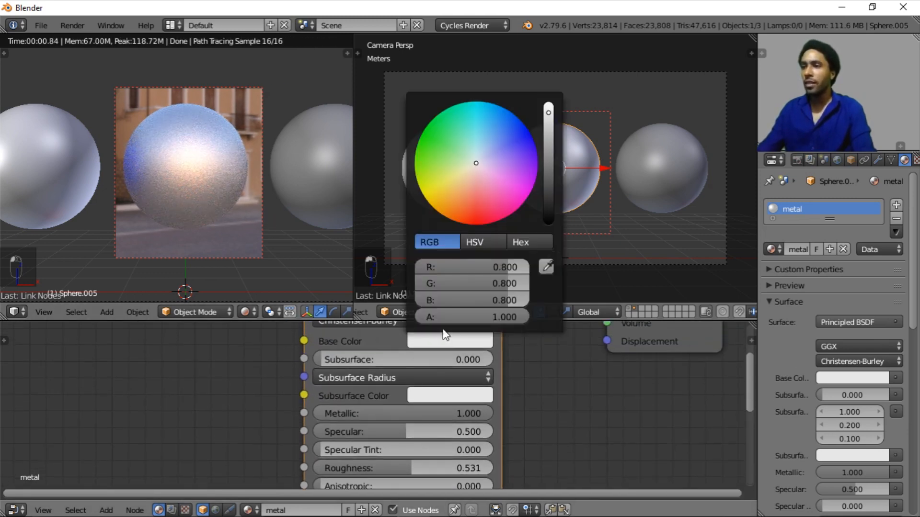
{"action": "left_click_drag", "start_coordinate": [547, 162], "coordinate": [549, 140]}
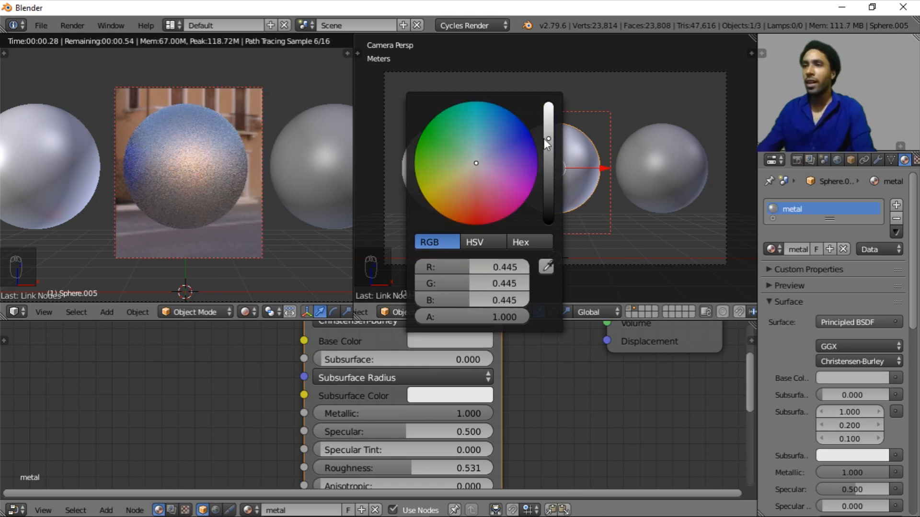
{"action": "left_click", "coordinate": [437, 341]}
{"action": "left_click_drag", "start_coordinate": [545, 134], "coordinate": [549, 109]}
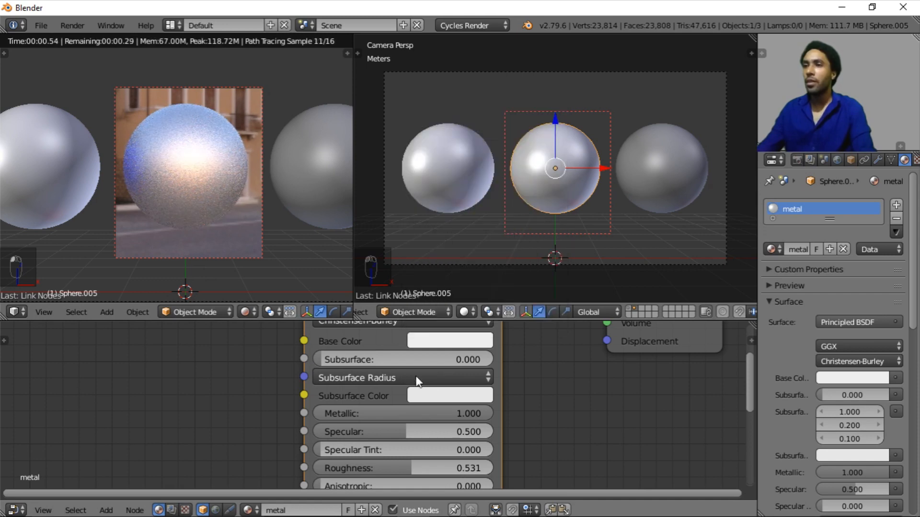
Step: Set the metal material's Roughness to about 0.488
{"action": "scroll", "coordinate": [396, 416], "scroll_direction": "up", "scroll_amount": 2}
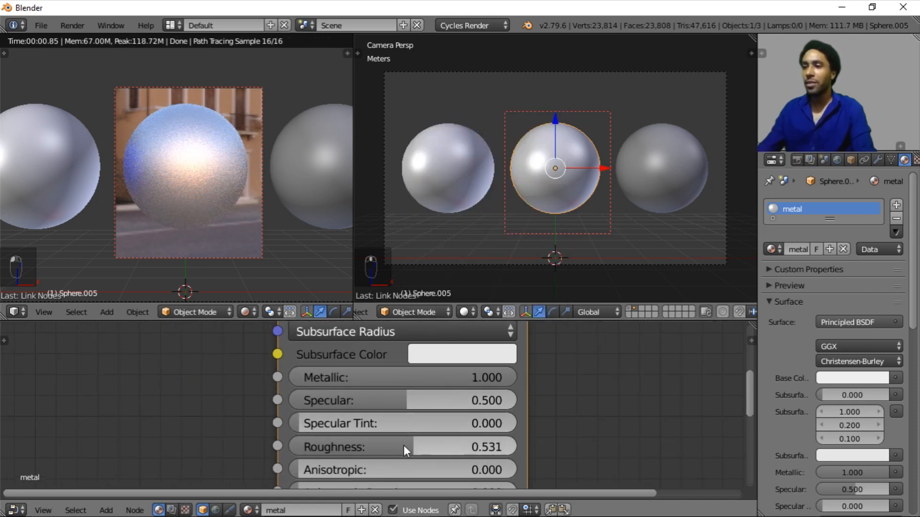
{"action": "mouse_move", "coordinate": [404, 444]}
{"action": "left_mouse_down"}
{"action": "mouse_move", "coordinate": [382, 445]}
{"action": "mouse_move", "coordinate": [405, 444]}
{"action": "left_mouse_up"}
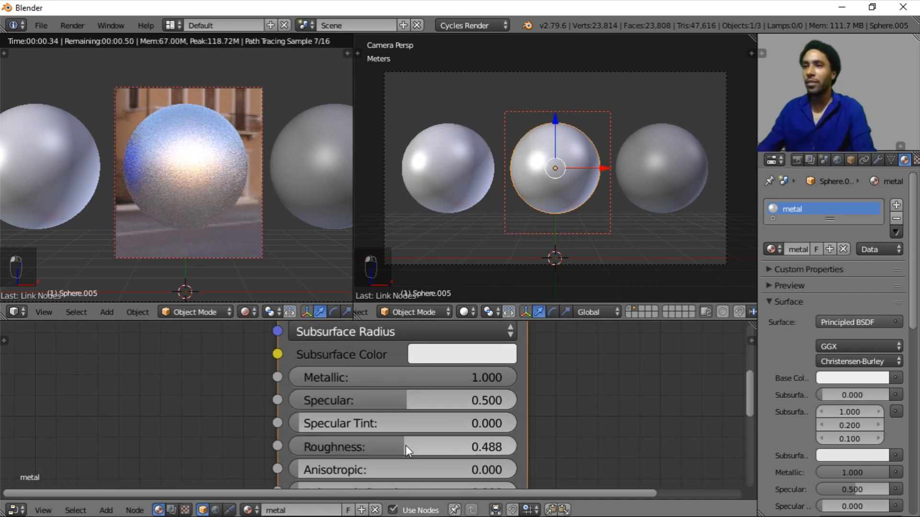
{"action": "scroll", "coordinate": [355, 409], "scroll_direction": "down", "scroll_amount": 2}
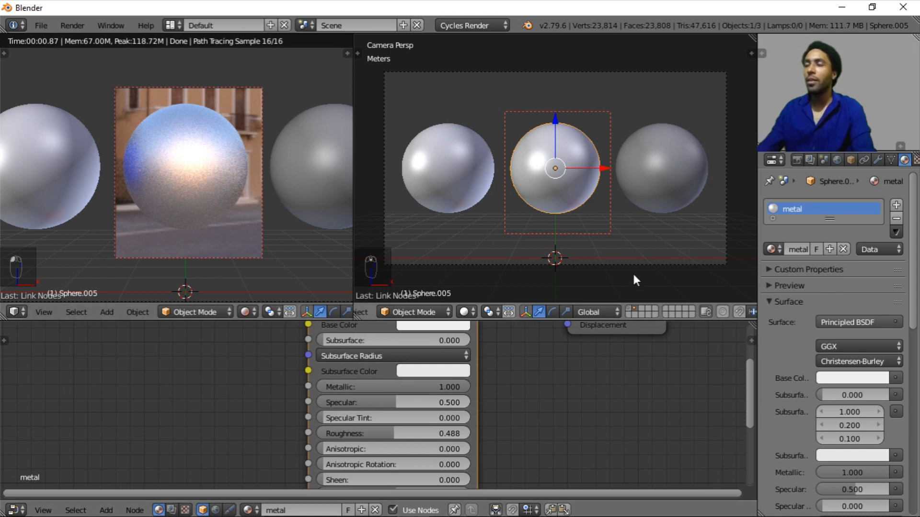
Step: Draw a new render border around the whole camera frame so the preview renders all three spheres
{"action": "scroll", "coordinate": [238, 177], "scroll_direction": "down", "scroll_amount": 4}
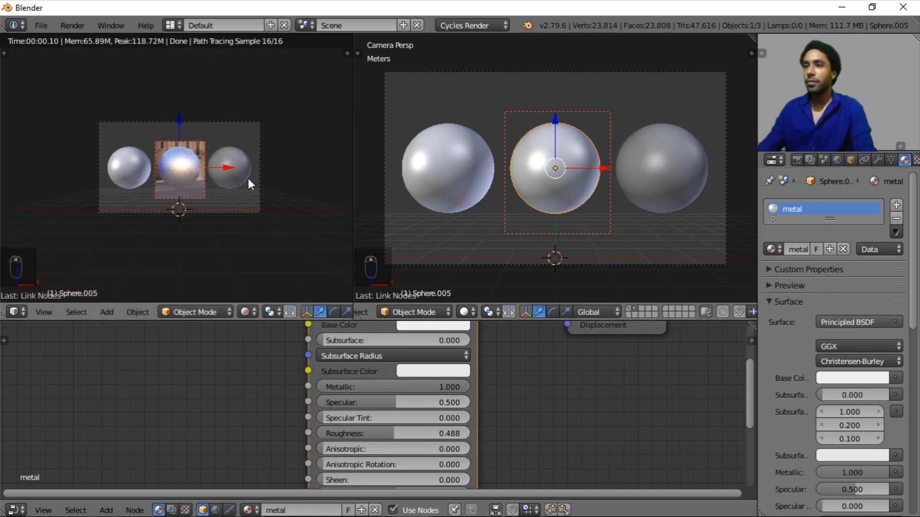
{"action": "key", "text": "shift+b"}
{"action": "left_click_drag", "start_coordinate": [39, 108], "coordinate": [324, 221]}
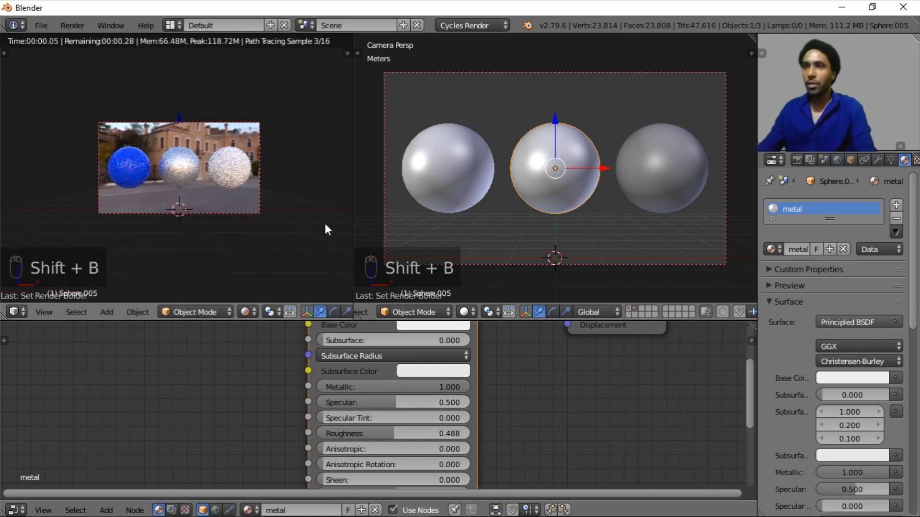
{"action": "scroll", "coordinate": [324, 221], "scroll_direction": "up", "scroll_amount": 2}
{"action": "scroll", "coordinate": [259, 202], "scroll_direction": "up", "scroll_amount": 3}
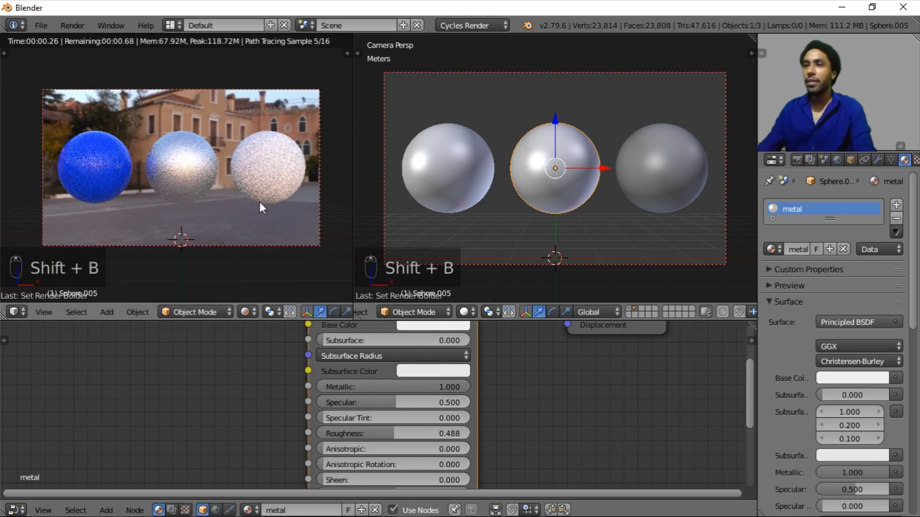
{"action": "middle_click_drag", "start_coordinate": [280, 176], "coordinate": [278, 193], "text": "shift"}
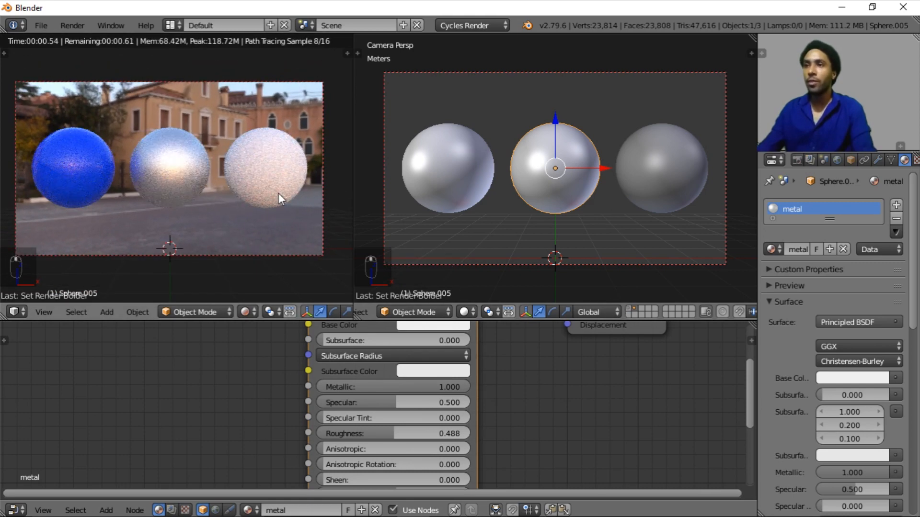
Step: Select the sphere without a material, add a new material to it and name the material madeira
{"action": "right_click", "coordinate": [658, 162]}
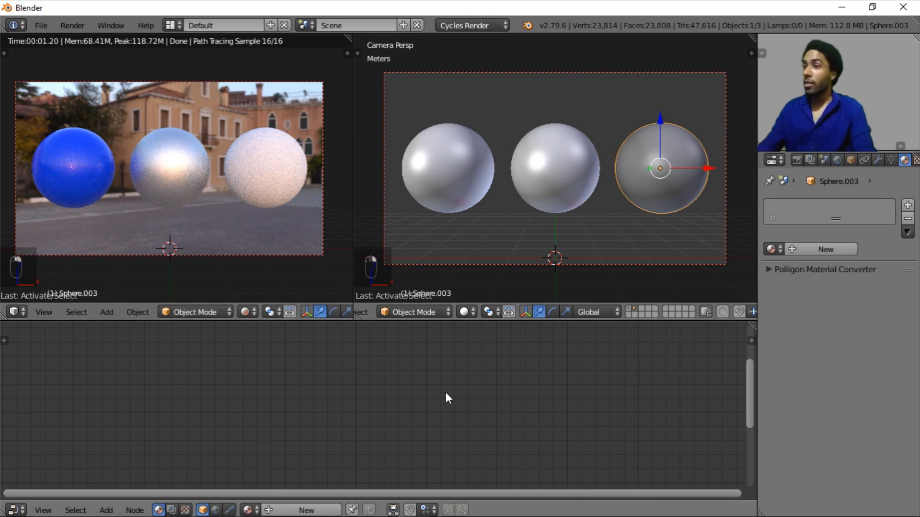
{"action": "left_click", "coordinate": [825, 250]}
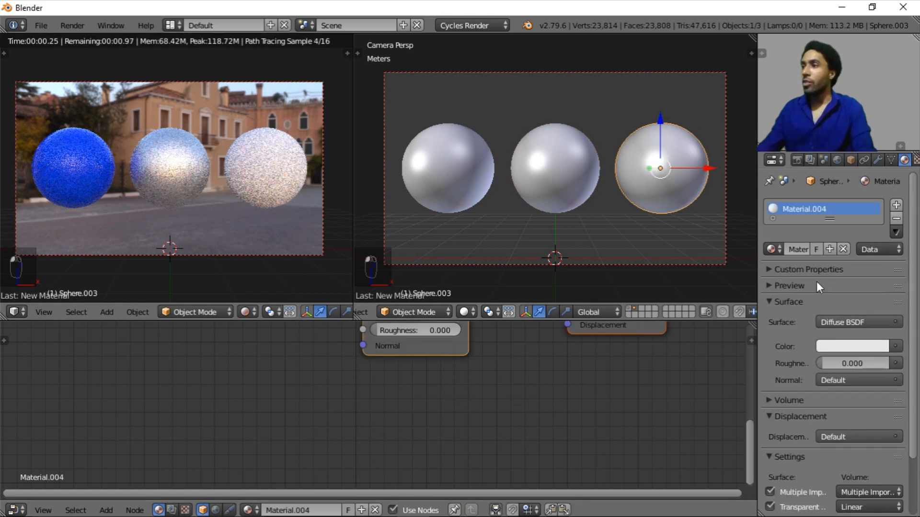
{"action": "left_click", "coordinate": [797, 246]}
{"action": "type", "text": "madeira"}
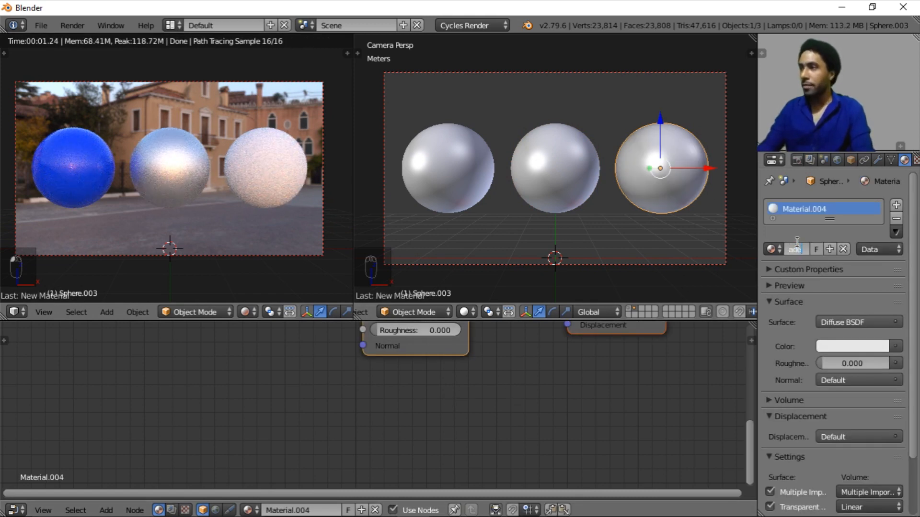
{"action": "key", "text": "Return"}
Step: Replace the madeira material's Diffuse BSDF with a Principled BSDF node linked to the Material Output's Surface
{"action": "middle_click_drag", "start_coordinate": [509, 407], "coordinate": [494, 475]}
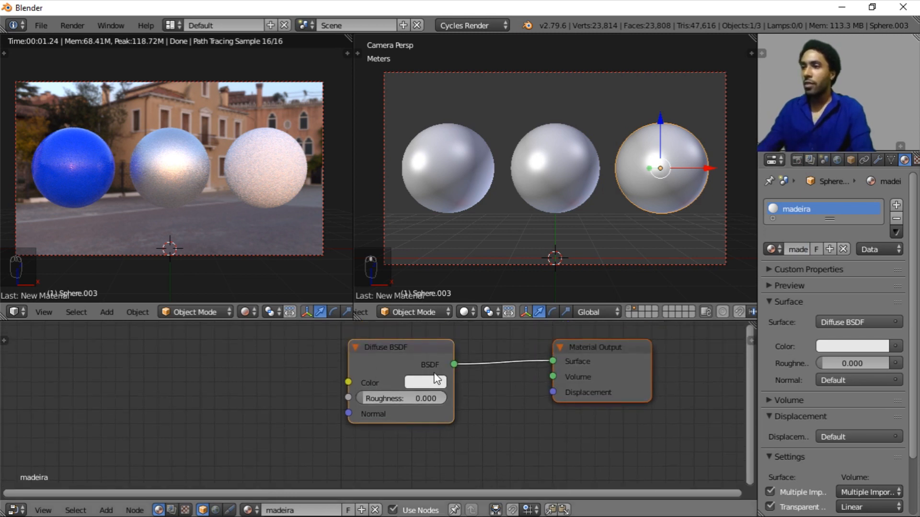
{"action": "right_click", "coordinate": [390, 358]}
{"action": "key", "text": "x"}
{"action": "key", "text": "shift+a"}
{"action": "mouse_move", "coordinate": [372, 359]}
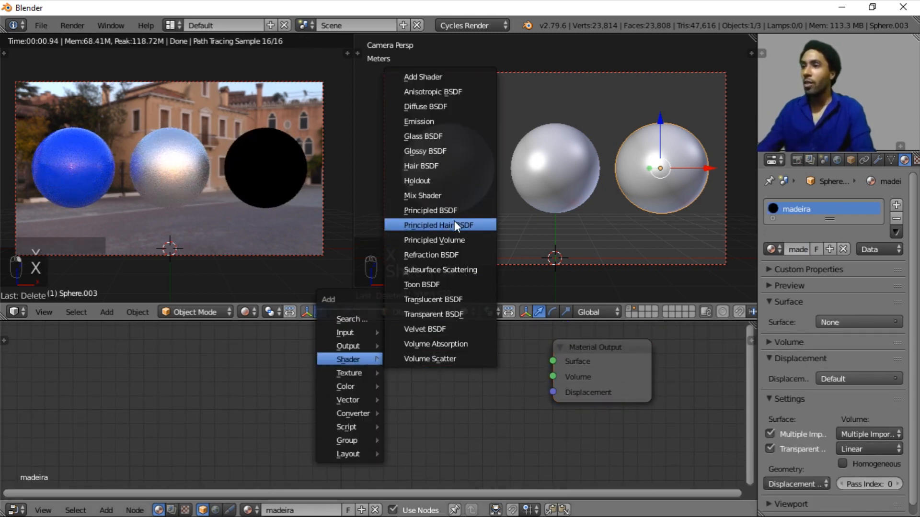
{"action": "left_click", "coordinate": [421, 210]}
{"action": "left_click", "coordinate": [309, 328]}
{"action": "left_click_drag", "start_coordinate": [465, 346], "coordinate": [552, 362]}
{"action": "scroll", "coordinate": [418, 418], "scroll_direction": "down", "scroll_amount": 2}
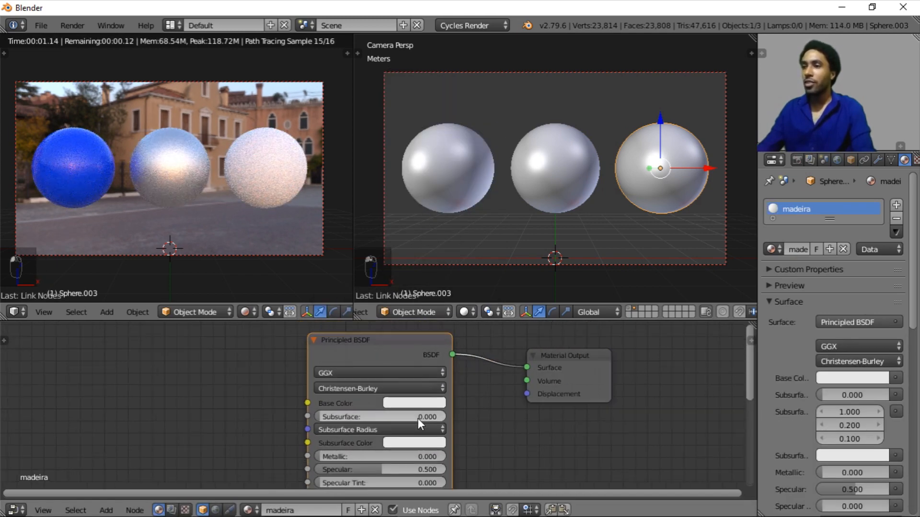
Step: Switch to the Madeira texture folder in File Explorer and select the set of Madeira 27 texture maps
{"action": "key", "text": "alt+Tab"}
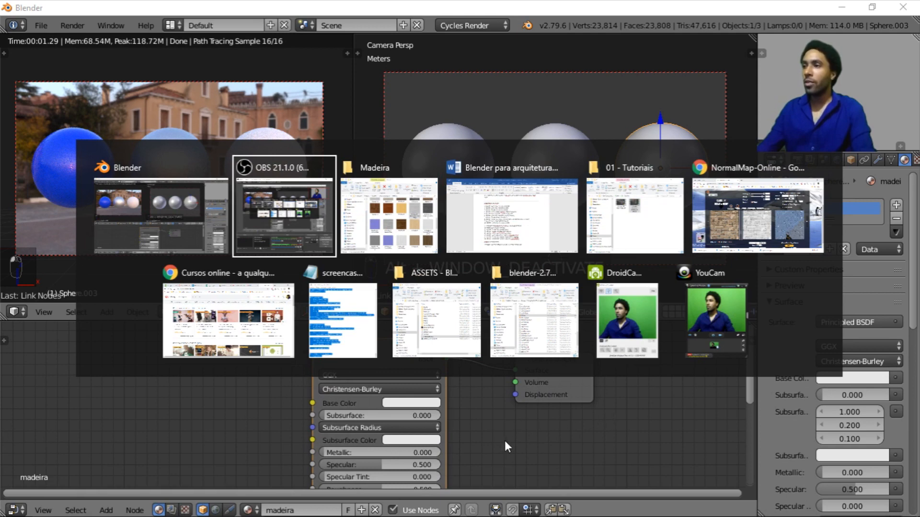
{"action": "key", "text": "alt+Tab"}
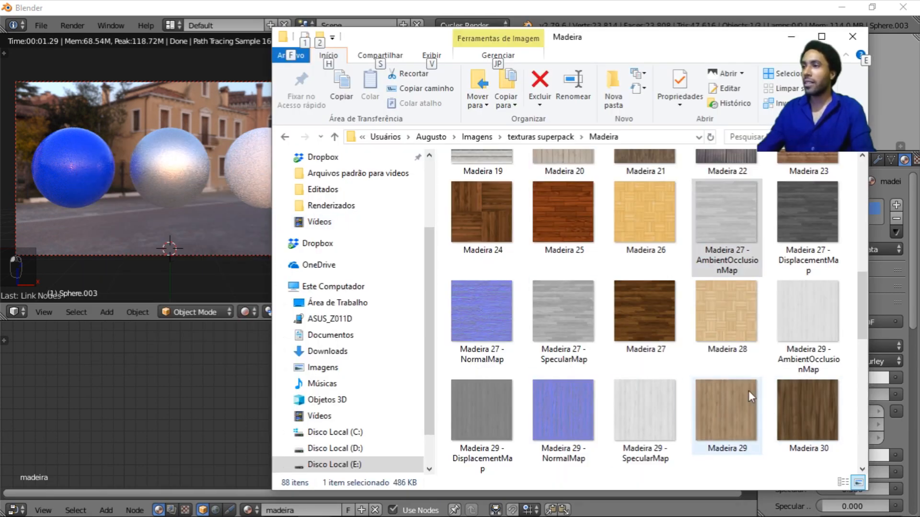
{"action": "left_click_drag", "start_coordinate": [863, 322], "coordinate": [861, 303]}
{"action": "left_click", "coordinate": [670, 270]}
{"action": "left_click", "coordinate": [714, 258], "text": "shift"}
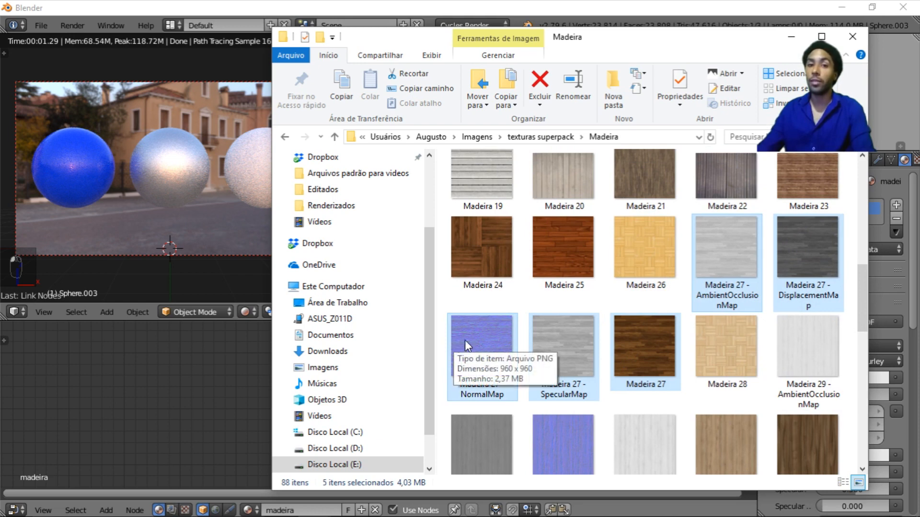
Step: Bring only the Madeira 27 colour image into the madeira node tree as an image texture node beside the Principled BSDF
{"action": "left_click", "coordinate": [645, 347]}
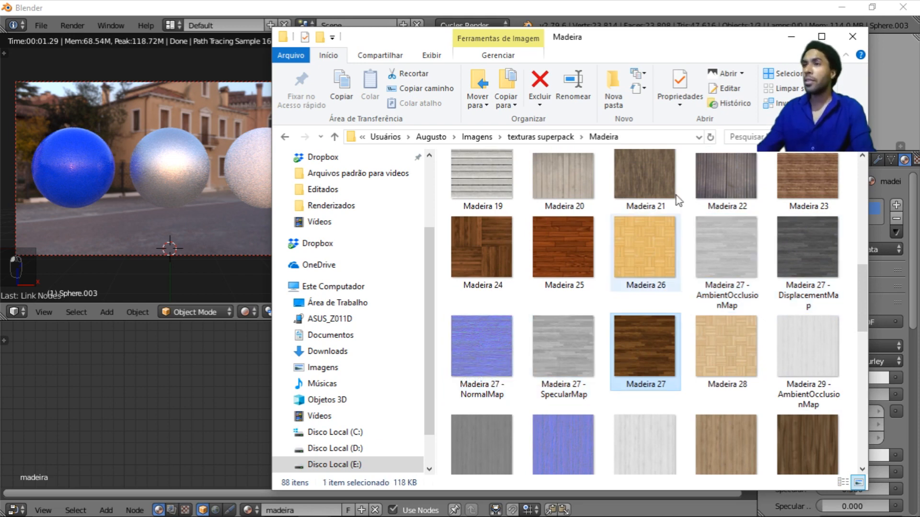
{"action": "left_click_drag", "start_coordinate": [707, 46], "coordinate": [755, 37]}
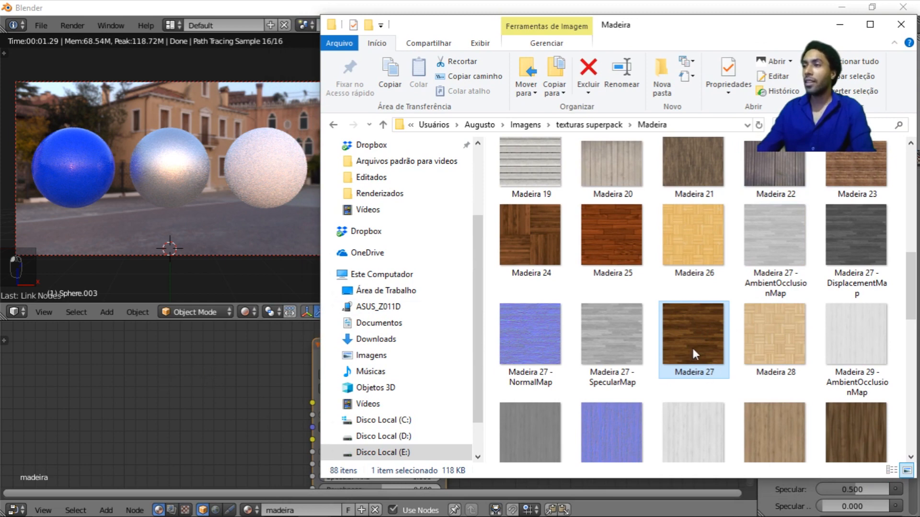
{"action": "left_click_drag", "start_coordinate": [204, 392], "coordinate": [175, 401]}
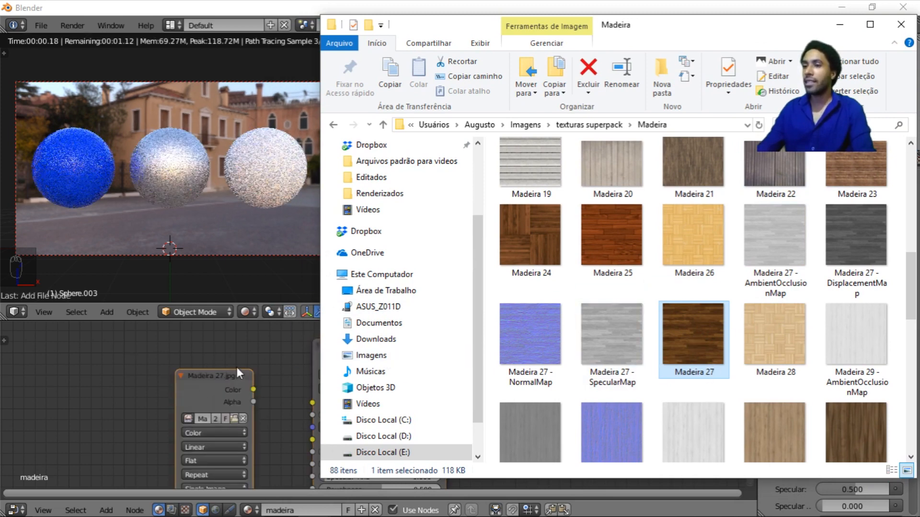
Step: Return to Blender and add an empty Image Texture node beside the Madeira 27 node in the madeira node tree
{"action": "scroll", "coordinate": [237, 368], "scroll_direction": "down", "scroll_amount": 3}
{"action": "left_click", "coordinate": [232, 371]}
{"action": "middle_click_drag", "start_coordinate": [233, 371], "coordinate": [355, 341]}
{"action": "scroll", "coordinate": [235, 362], "scroll_direction": "up", "scroll_amount": 2}
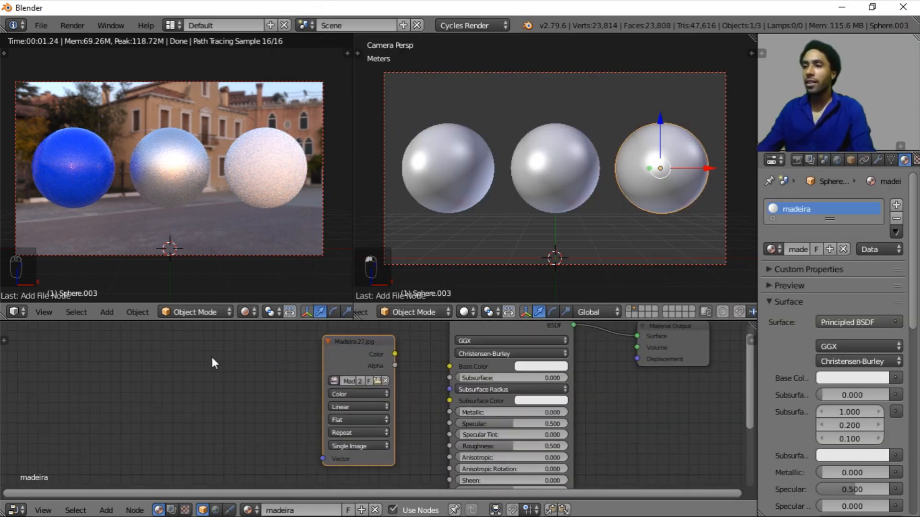
{"action": "key", "text": "shift+a"}
{"action": "mouse_move", "coordinate": [179, 369]}
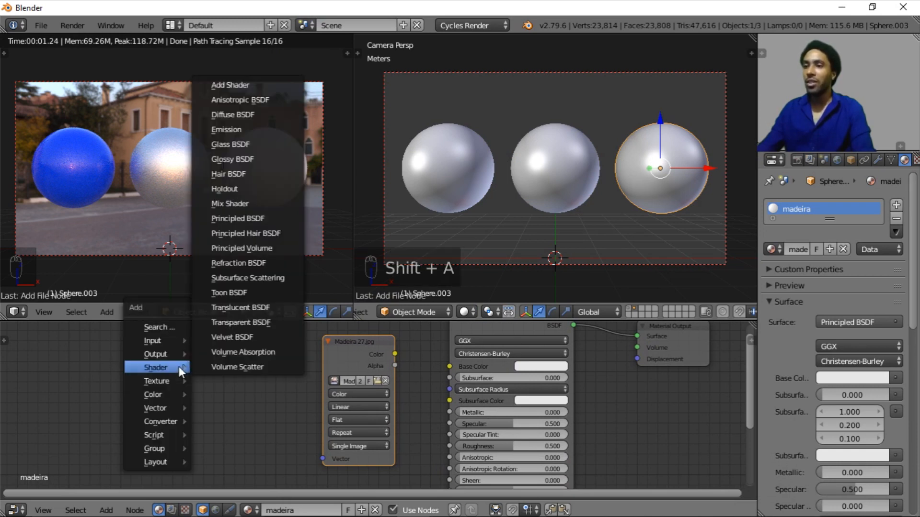
{"action": "key", "text": "shift+a"}
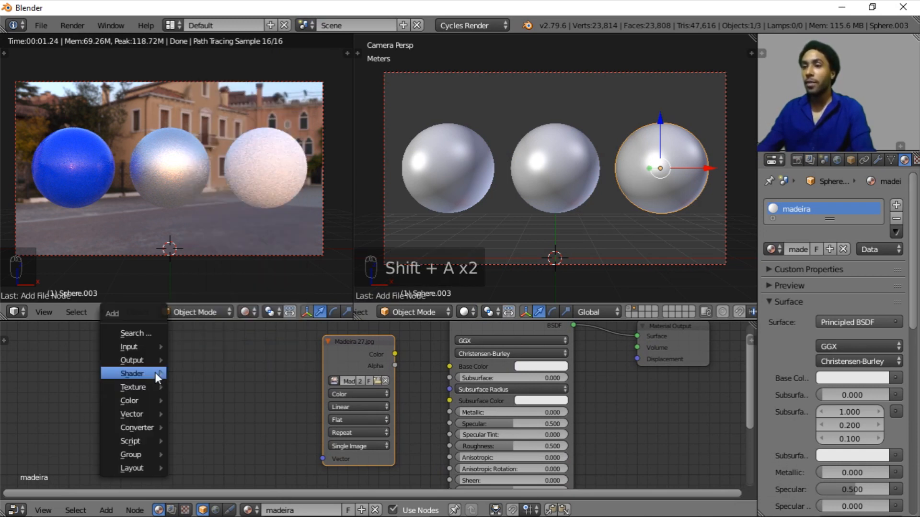
{"action": "mouse_move", "coordinate": [139, 387]}
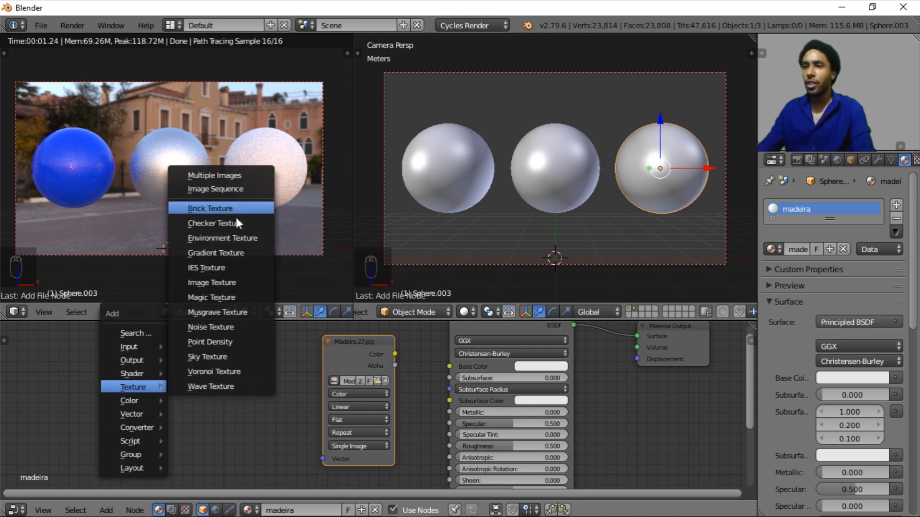
{"action": "left_click", "coordinate": [217, 283]}
{"action": "left_click", "coordinate": [130, 360]}
{"action": "middle_click_drag", "start_coordinate": [131, 360], "coordinate": [311, 359]}
{"action": "scroll", "coordinate": [336, 357], "scroll_direction": "up", "scroll_amount": 3}
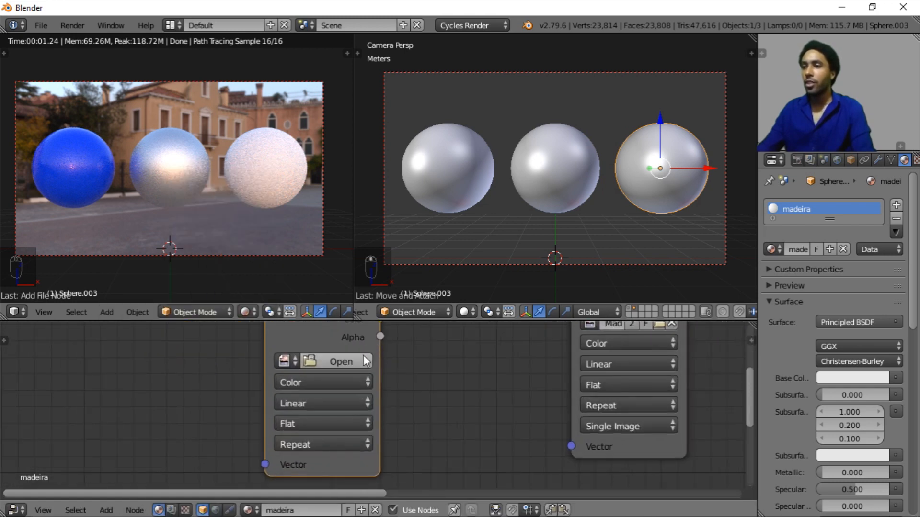
Step: Load Madeira 11.jpg from the Madeira folder of texturas superpack into the new Image Texture node, browsing the images as thumbnails
{"action": "left_click", "coordinate": [324, 363]}
{"action": "left_click", "coordinate": [33, 190]}
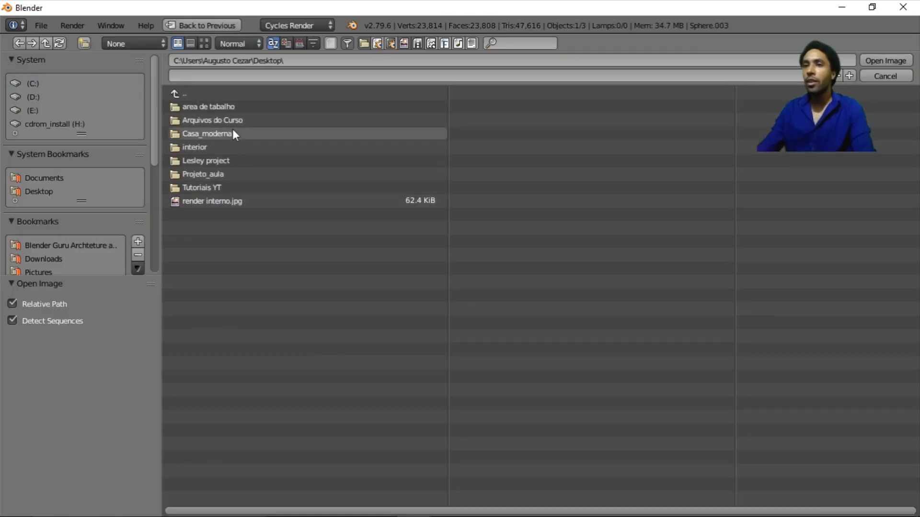
{"action": "left_click", "coordinate": [48, 271]}
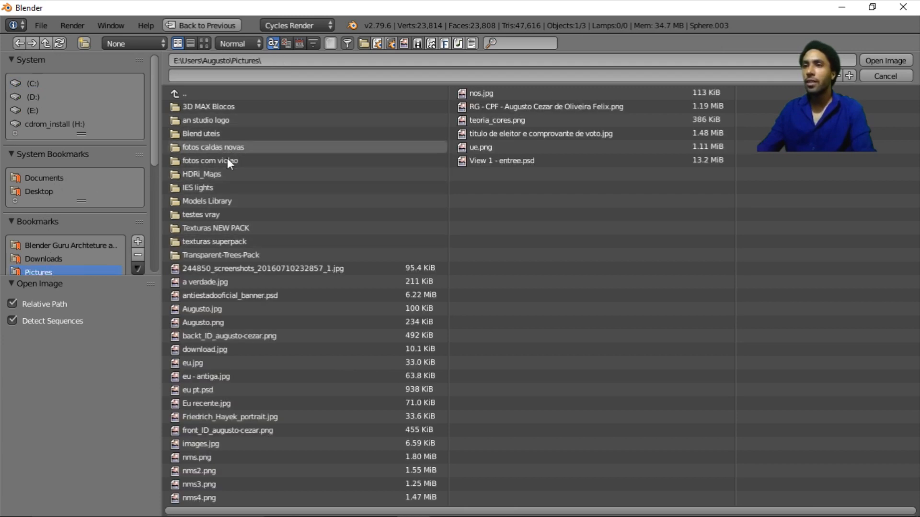
{"action": "left_click", "coordinate": [262, 240]}
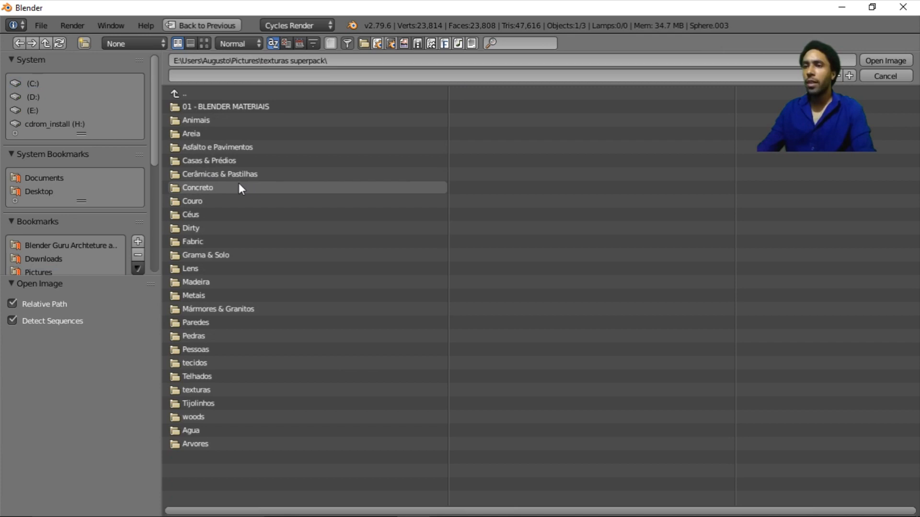
{"action": "left_click", "coordinate": [217, 294]}
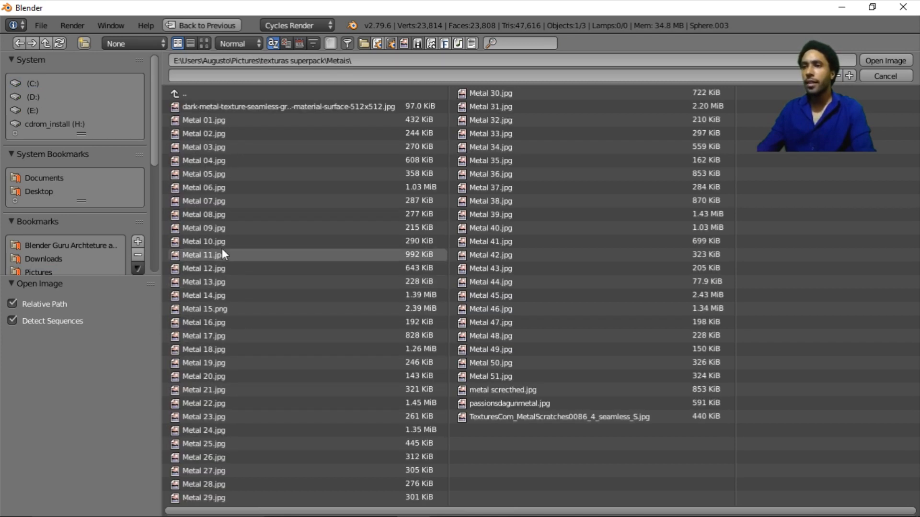
{"action": "key", "text": "BackSpace"}
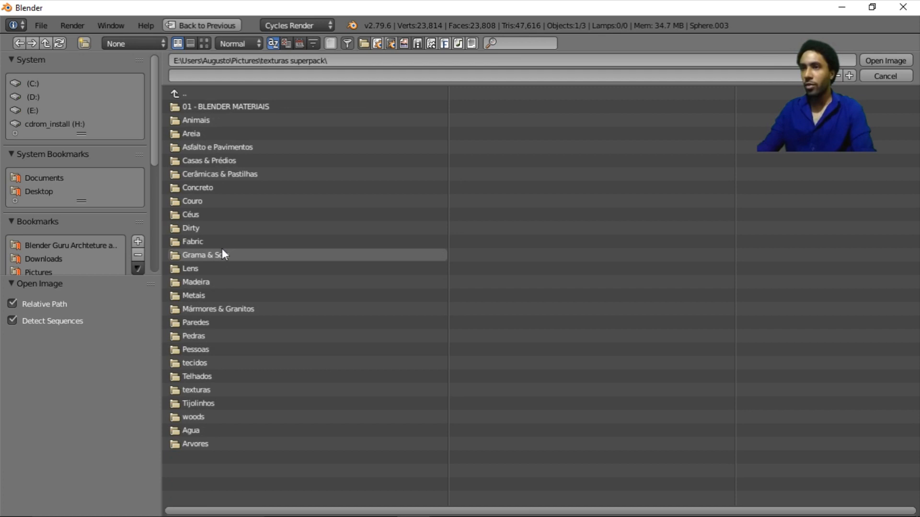
{"action": "left_click", "coordinate": [206, 282]}
{"action": "left_click", "coordinate": [205, 44]}
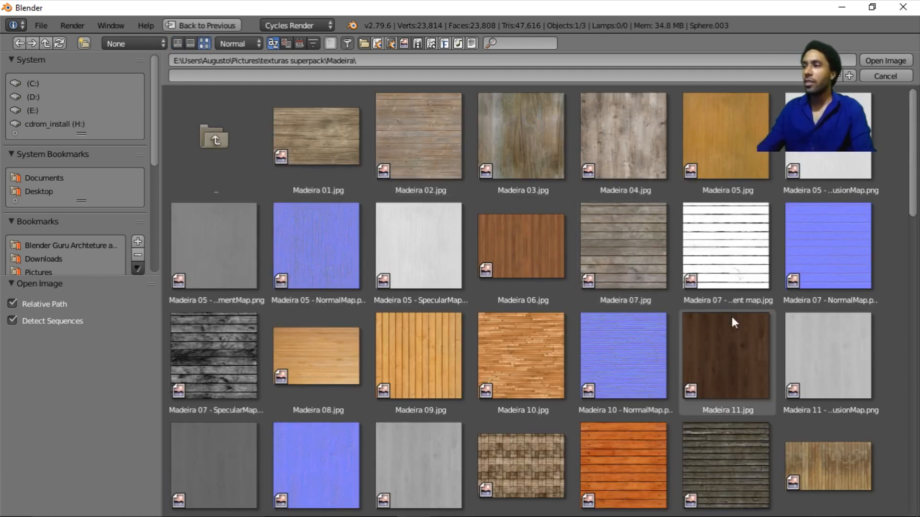
{"action": "scroll", "coordinate": [743, 335], "scroll_direction": "down", "scroll_amount": 5}
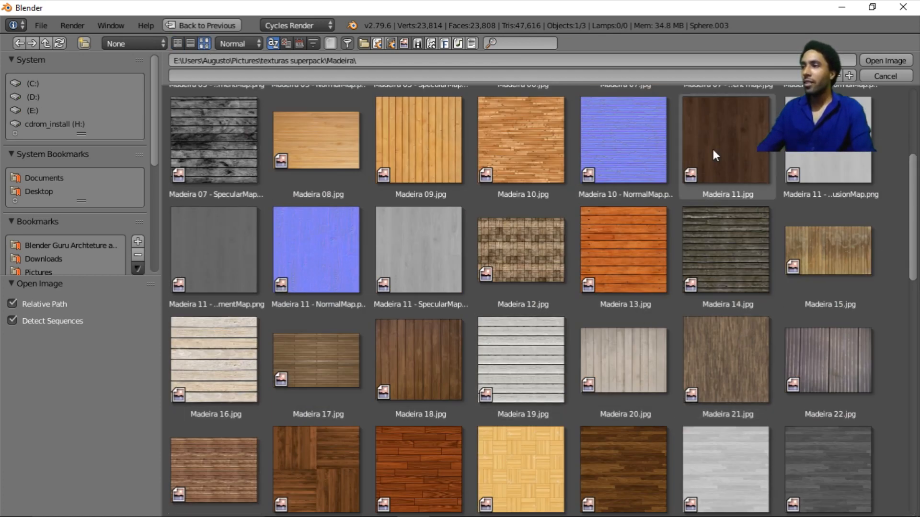
{"action": "left_click", "coordinate": [712, 147]}
{"action": "left_click", "coordinate": [886, 60]}
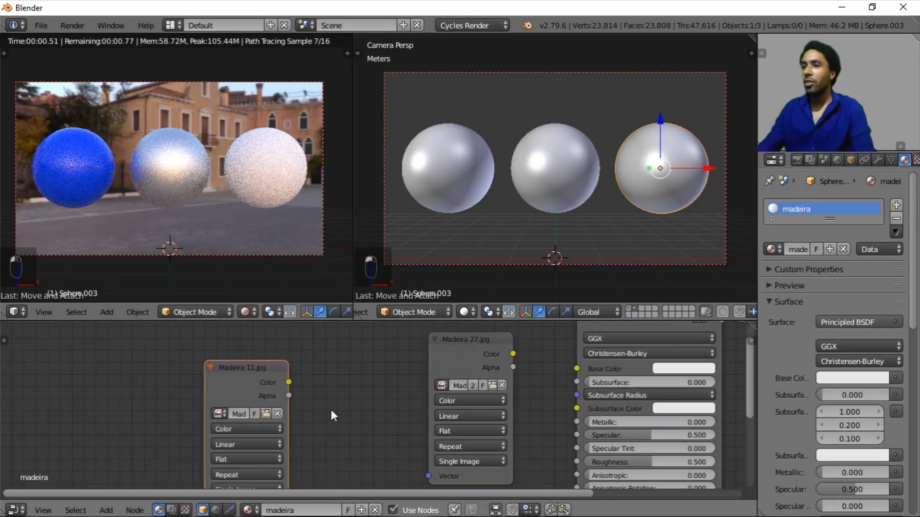
Step: Try the Madeira 27 and Madeira 11 images in turn as the Base Color and delete the Madeira 11 node
{"action": "left_click_drag", "start_coordinate": [520, 354], "coordinate": [577, 369]}
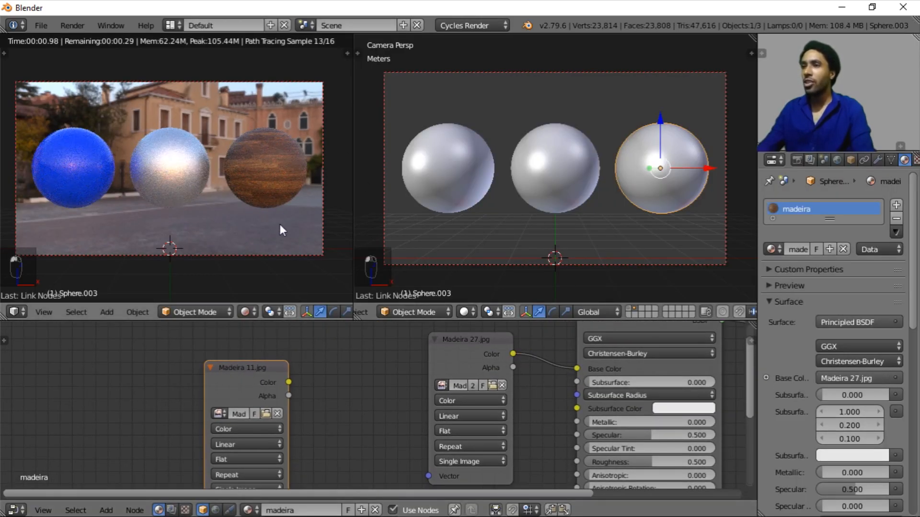
{"action": "left_click_drag", "start_coordinate": [289, 382], "coordinate": [580, 370]}
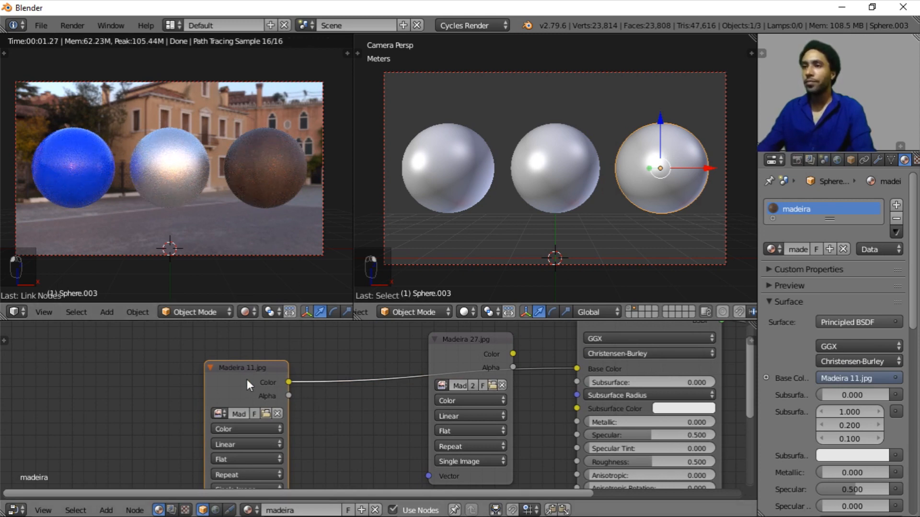
{"action": "key", "text": "x"}
{"action": "left_click", "coordinate": [474, 357]}
{"action": "middle_click_drag", "start_coordinate": [474, 358], "coordinate": [301, 375]}
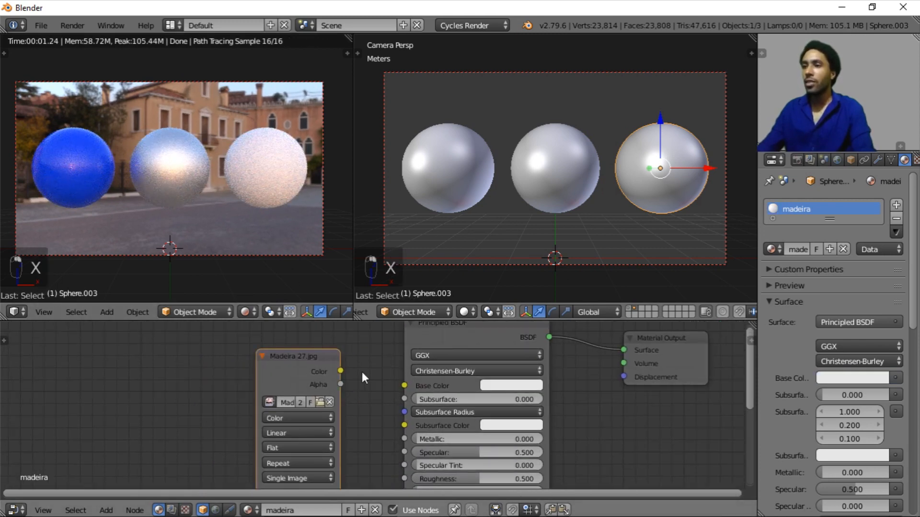
Step: Limit the rendered preview to a render border drawn closely around the madeira sphere
{"action": "middle_click_drag", "start_coordinate": [694, 167], "coordinate": [494, 184], "text": "shift"}
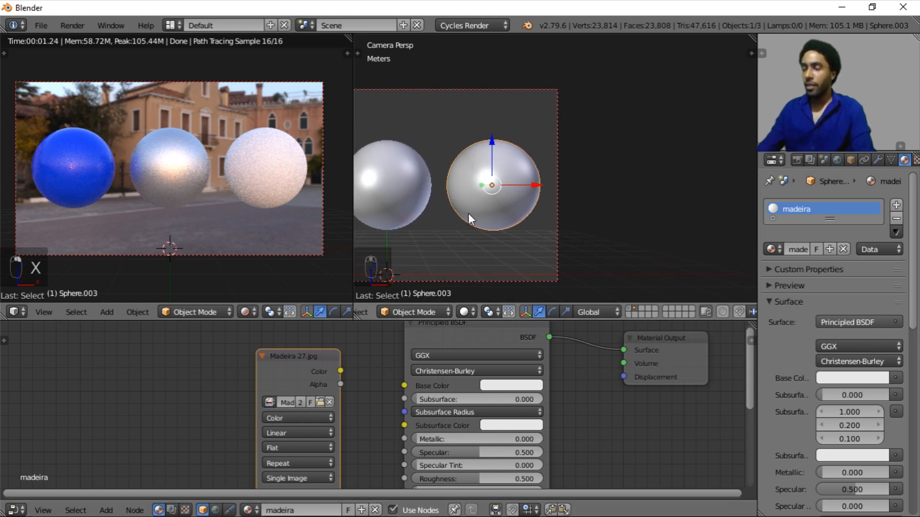
{"action": "key", "text": "shift+b"}
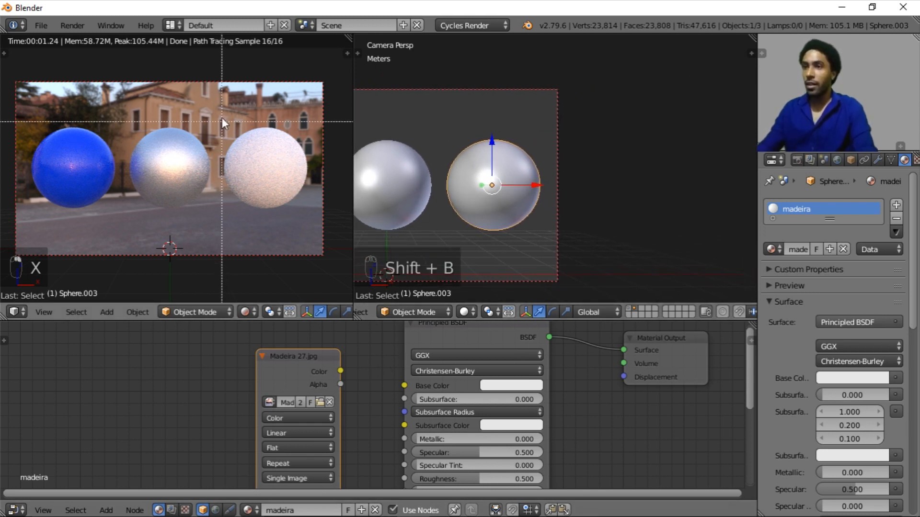
{"action": "left_click_drag", "start_coordinate": [220, 107], "coordinate": [322, 208]}
{"action": "scroll", "coordinate": [298, 207], "scroll_direction": "up", "scroll_amount": 4}
{"action": "middle_click_drag", "start_coordinate": [301, 211], "coordinate": [113, 222], "text": "shift"}
{"action": "key", "text": "shift+b"}
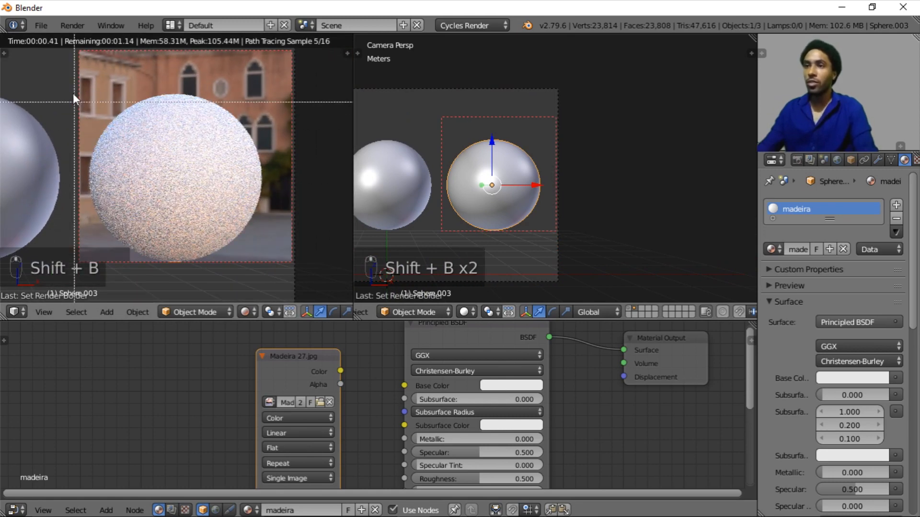
{"action": "left_click_drag", "start_coordinate": [70, 66], "coordinate": [283, 277]}
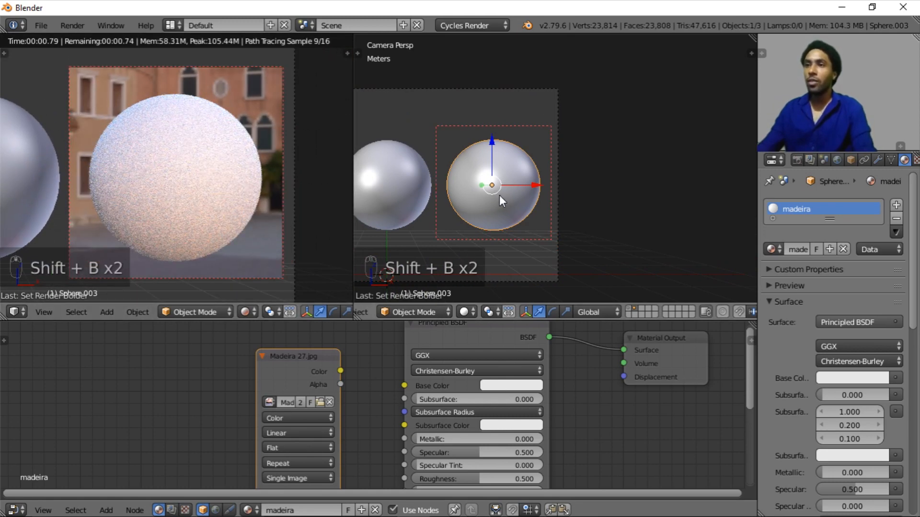
Step: Link the Color output of the Madeira 27 image to the Base Color of the Principled BSDF
{"action": "scroll", "coordinate": [499, 194], "scroll_direction": "up", "scroll_amount": 3}
{"action": "scroll", "coordinate": [527, 187], "scroll_direction": "down", "scroll_amount": 3}
{"action": "left_click_drag", "start_coordinate": [340, 370], "coordinate": [404, 385]}
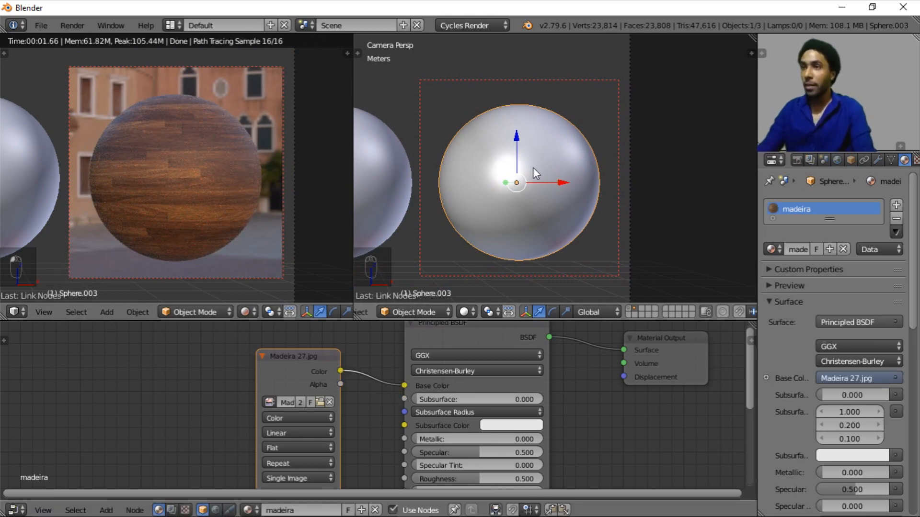
Step: Enter Edit Mode on the madeira sphere and reset the UV mapping of its whole mesh
{"action": "key", "text": "u"}
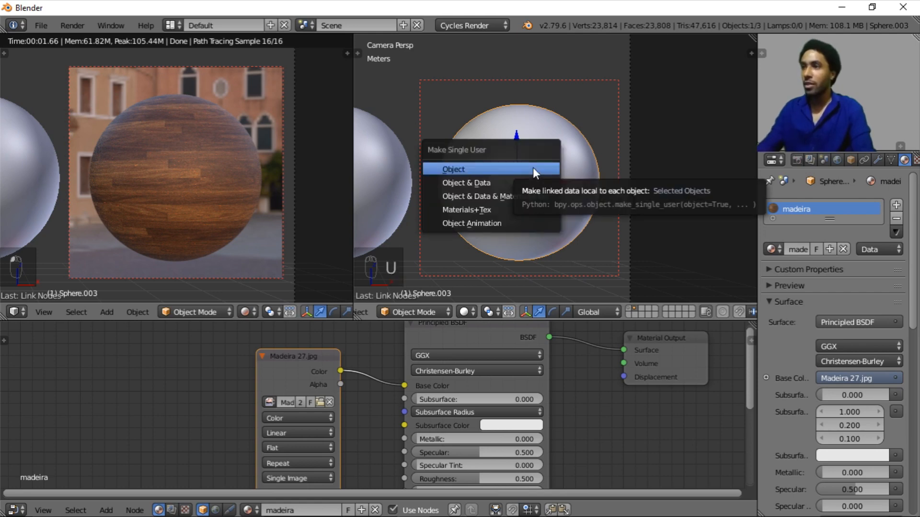
{"action": "left_click", "coordinate": [533, 168]}
{"action": "key", "text": "Tab"}
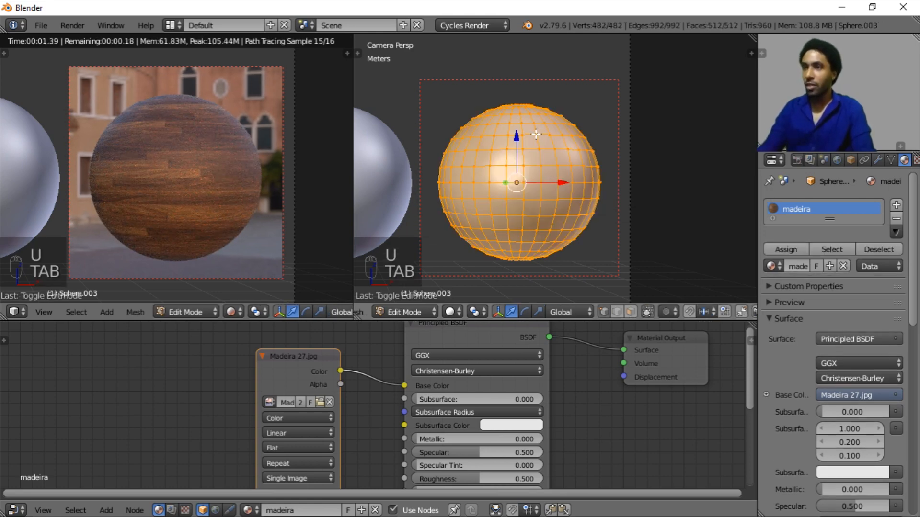
{"action": "key", "text": "u"}
{"action": "left_click", "coordinate": [467, 191]}
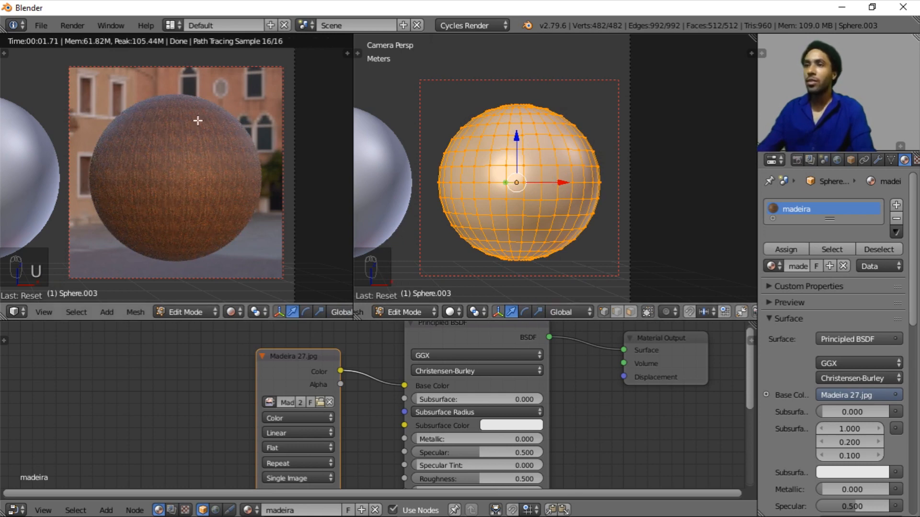
Step: Unwrap the whole madeira sphere mesh with Sphere Projection
{"action": "key", "text": "Tab"}
{"action": "key", "text": "Tab"}
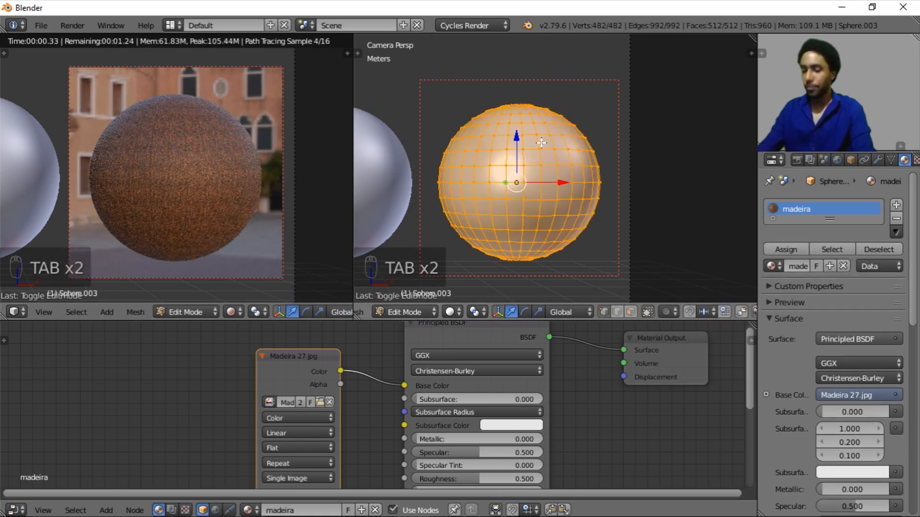
{"action": "key", "text": "u"}
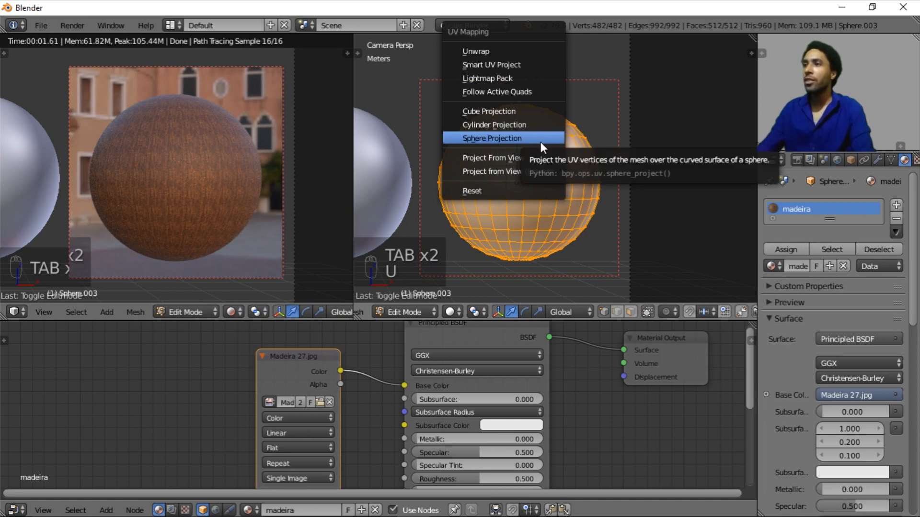
{"action": "left_click", "coordinate": [538, 111]}
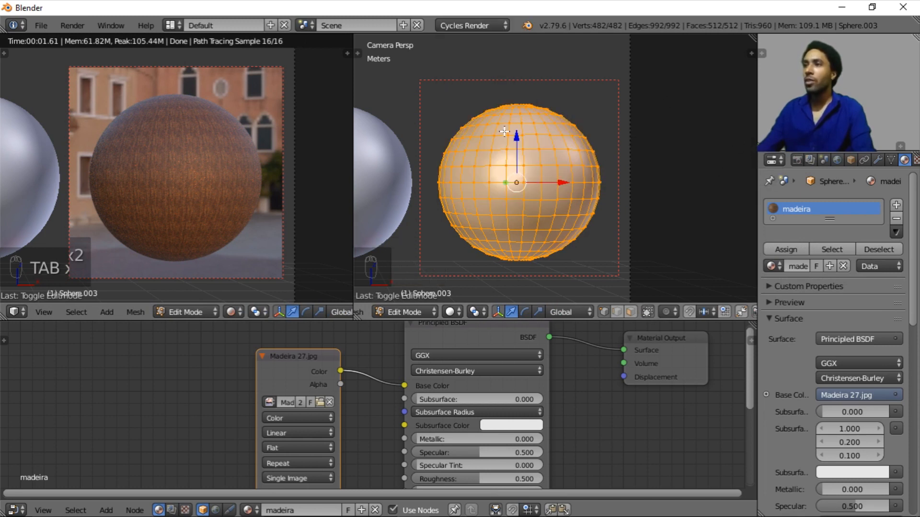
{"action": "key", "text": "u"}
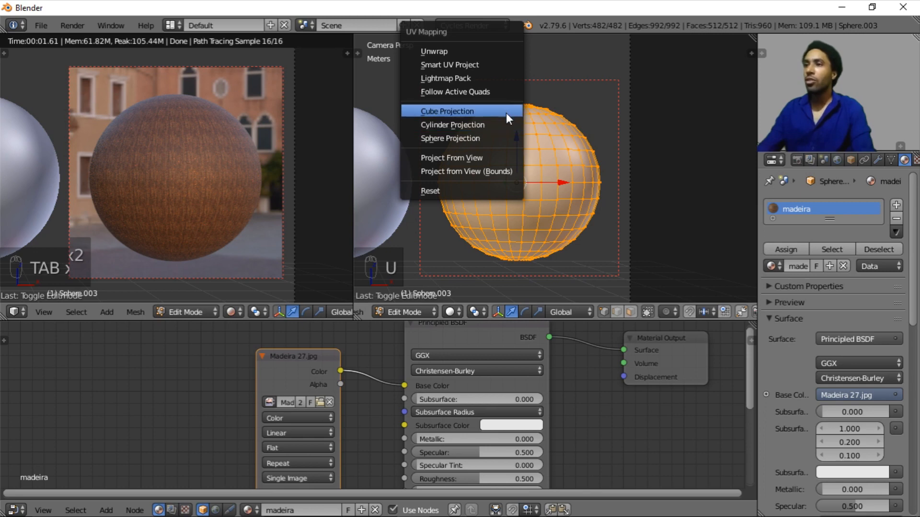
{"action": "left_click", "coordinate": [430, 139]}
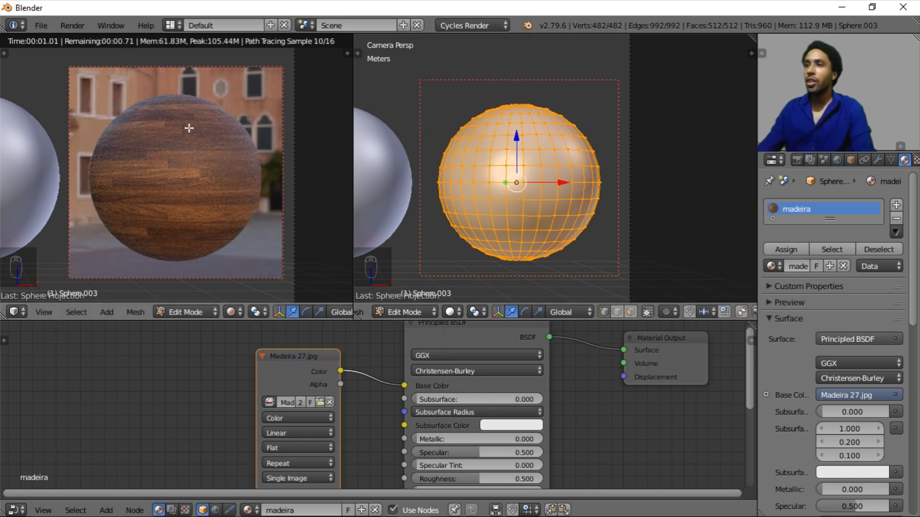
Step: Show the non-rendered 3D view in Material shading and return the madeira sphere to Object Mode
{"action": "scroll", "coordinate": [536, 189], "scroll_direction": "down", "scroll_amount": 4}
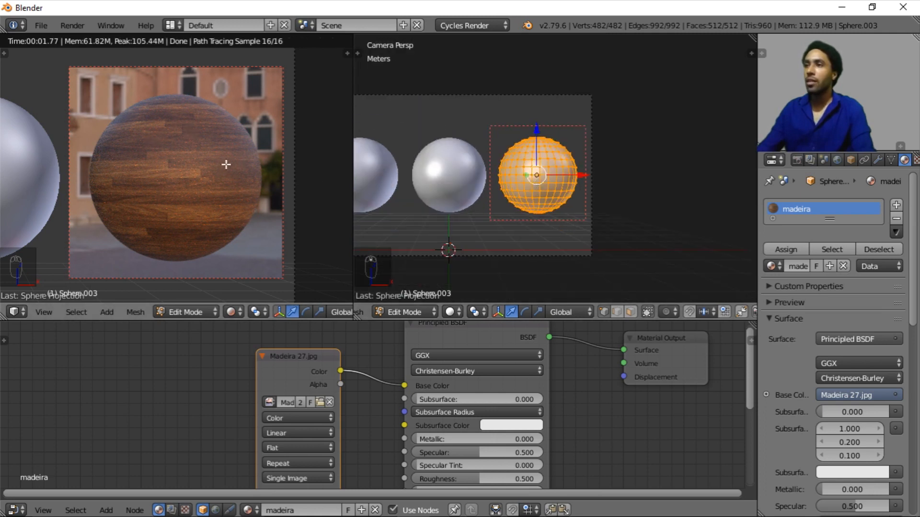
{"action": "left_click", "coordinate": [452, 312]}
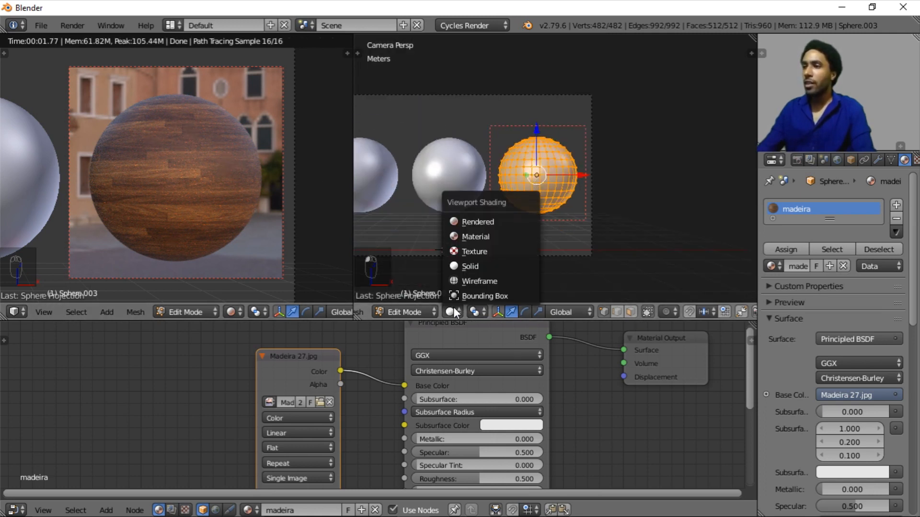
{"action": "left_click", "coordinate": [487, 236]}
{"action": "key", "text": "Tab"}
{"action": "scroll", "coordinate": [538, 196], "scroll_direction": "up", "scroll_amount": 4}
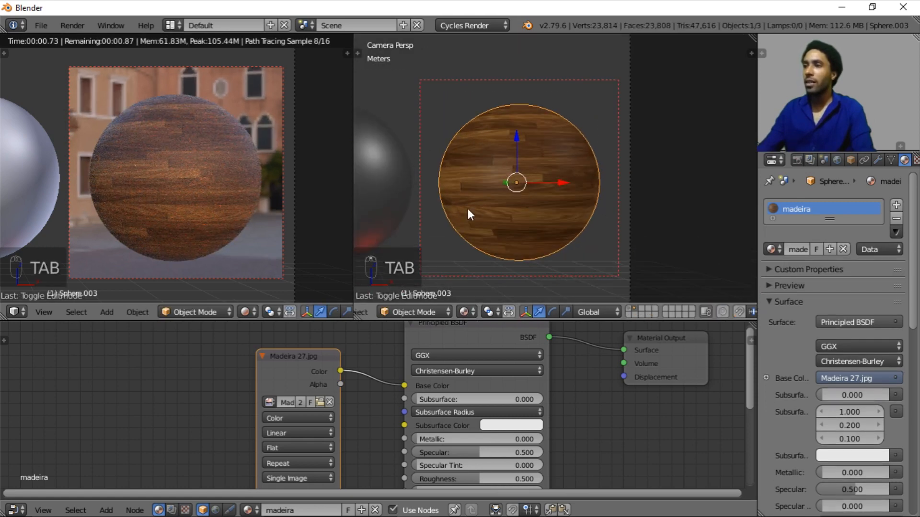
Step: Compare the spheres in the Material-shaded view and examine the wood texture up close with the madeira sphere selected
{"action": "right_click", "coordinate": [525, 172]}
{"action": "scroll", "coordinate": [517, 182], "scroll_direction": "down", "scroll_amount": 4}
{"action": "right_click", "coordinate": [448, 185]}
{"action": "right_click", "coordinate": [574, 174]}
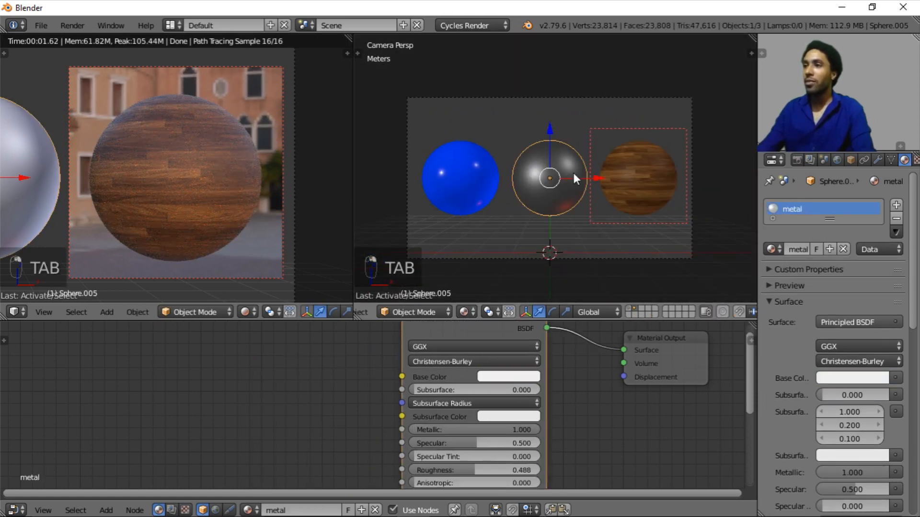
{"action": "right_click", "coordinate": [637, 178]}
{"action": "scroll", "coordinate": [523, 199], "scroll_direction": "up", "scroll_amount": 3}
{"action": "scroll", "coordinate": [551, 188], "scroll_direction": "down", "scroll_amount": 3}
{"action": "scroll", "coordinate": [532, 201], "scroll_direction": "up", "scroll_amount": 5}
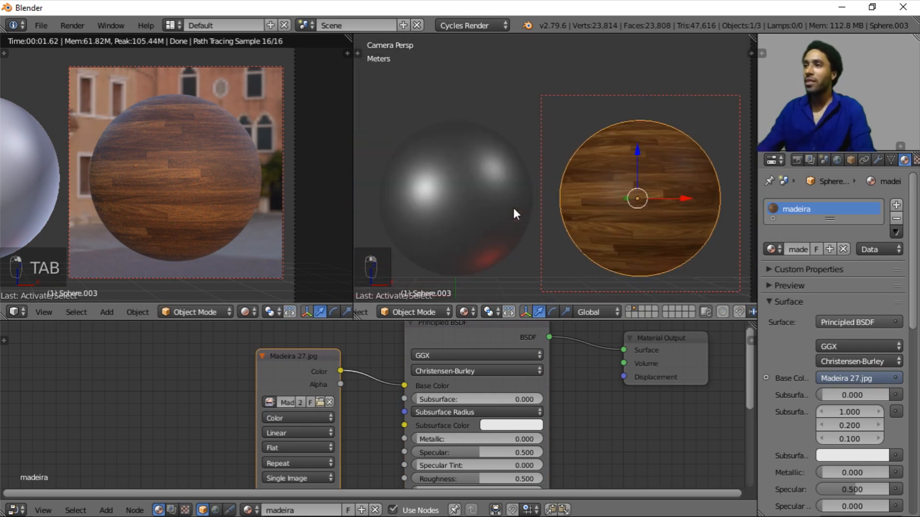
{"action": "middle_click_drag", "start_coordinate": [624, 219], "coordinate": [557, 164], "text": "shift"}
{"action": "scroll", "coordinate": [584, 199], "scroll_direction": "up", "scroll_amount": 1}
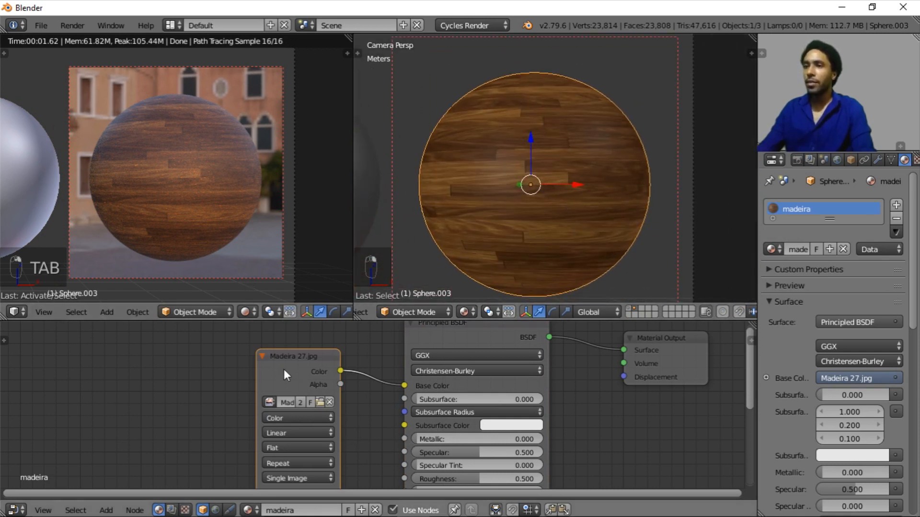
Step: Move the Madeira 27.jpg node farther from the Principled BSDF node and lower the wood's Roughness to 0.110
{"action": "key", "text": "g"}
{"action": "left_click", "coordinate": [207, 338]}
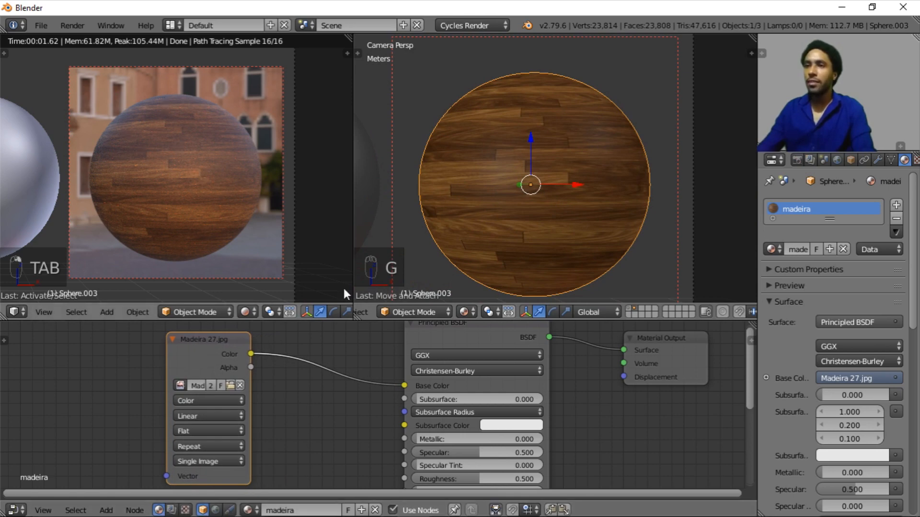
{"action": "scroll", "coordinate": [383, 396], "scroll_direction": "up", "scroll_amount": 1}
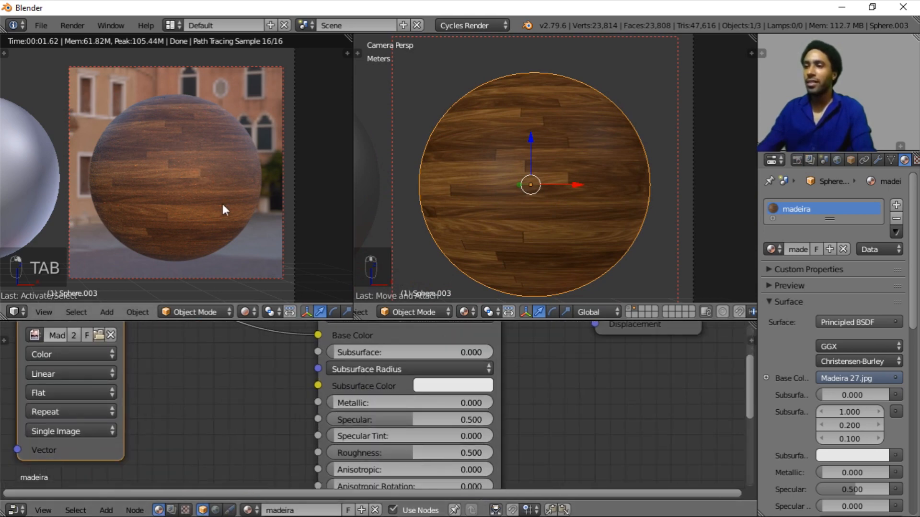
{"action": "left_click_drag", "start_coordinate": [401, 454], "coordinate": [376, 449]}
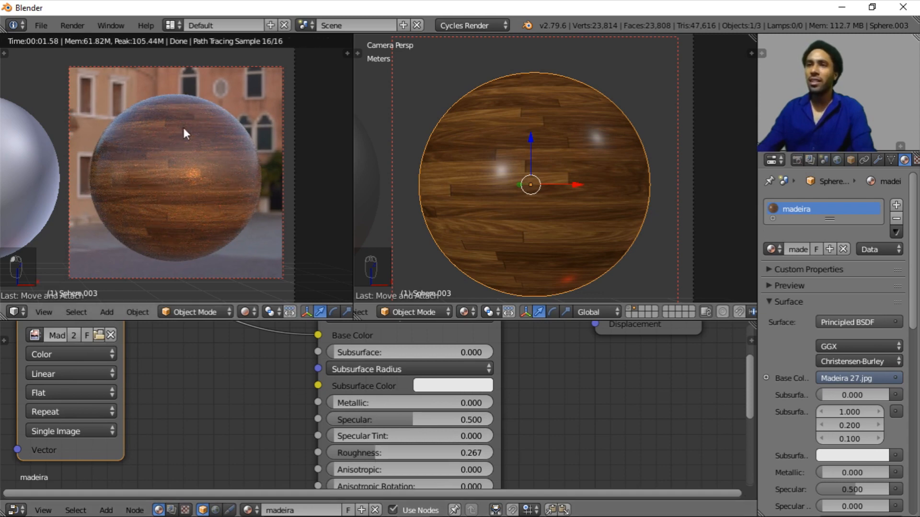
{"action": "left_click_drag", "start_coordinate": [376, 452], "coordinate": [349, 452]}
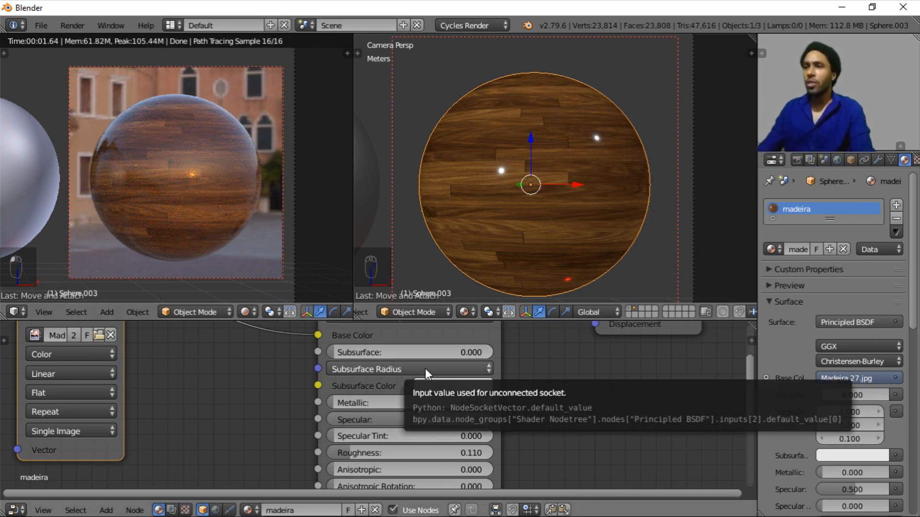
Step: Switch to the Madeira folder in File Explorer and add the Madeira 27 - NormalMap image as a node below the colour image
{"action": "scroll", "coordinate": [561, 368], "scroll_direction": "down", "scroll_amount": 6}
{"action": "middle_click_drag", "start_coordinate": [390, 415], "coordinate": [547, 384]}
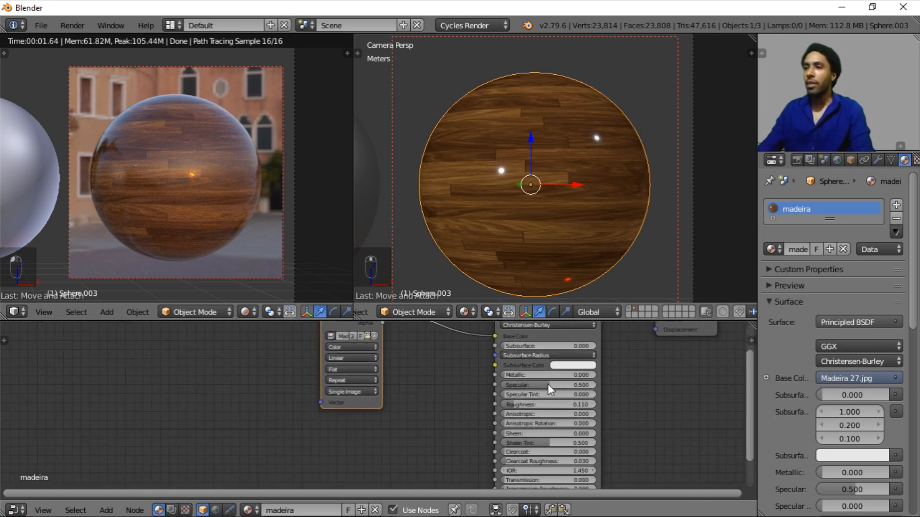
{"action": "scroll", "coordinate": [547, 384], "scroll_direction": "down", "scroll_amount": 2}
{"action": "middle_click_drag", "start_coordinate": [405, 380], "coordinate": [357, 431]}
{"action": "middle_click_drag", "start_coordinate": [389, 399], "coordinate": [396, 375]}
{"action": "key", "text": "alt+Tab"}
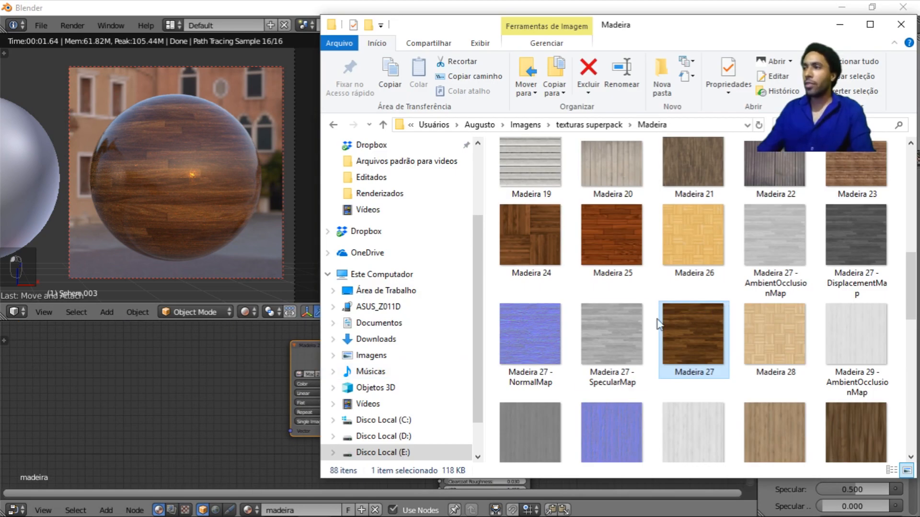
{"action": "left_click", "coordinate": [525, 345]}
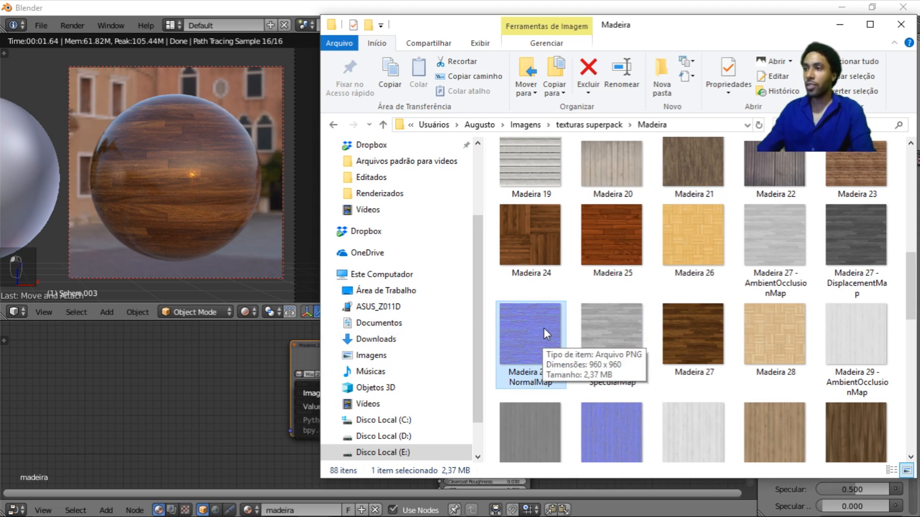
{"action": "left_click_drag", "start_coordinate": [235, 393], "coordinate": [267, 420]}
{"action": "middle_click_drag", "start_coordinate": [278, 410], "coordinate": [298, 356]}
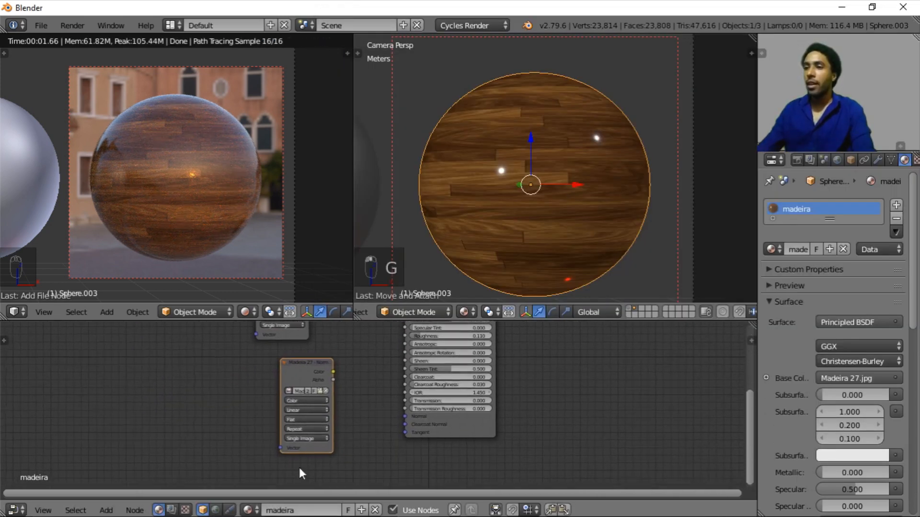
Step: Set the color space of the Madeira 27 - NormalMap image node to Non-Color Data
{"action": "middle_click_drag", "start_coordinate": [309, 284], "coordinate": [311, 266]}
{"action": "key", "text": "KP_0"}
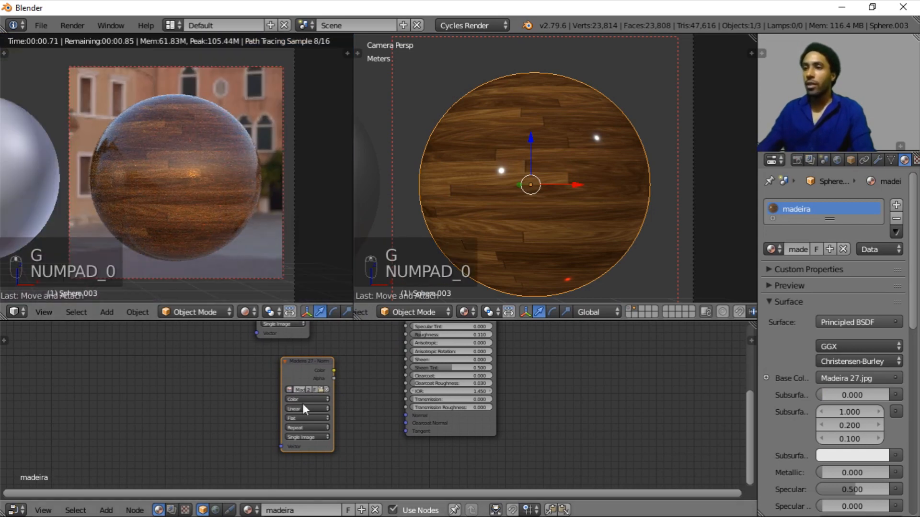
{"action": "scroll", "coordinate": [316, 366], "scroll_direction": "up", "scroll_amount": 3}
{"action": "scroll", "coordinate": [336, 354], "scroll_direction": "down", "scroll_amount": 4}
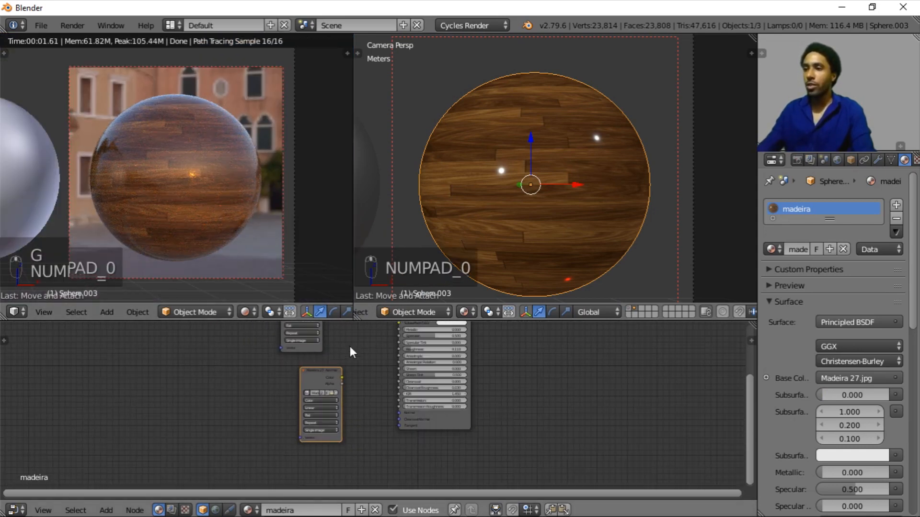
{"action": "scroll", "coordinate": [369, 383], "scroll_direction": "up", "scroll_amount": 5}
{"action": "scroll", "coordinate": [328, 410], "scroll_direction": "down", "scroll_amount": 6}
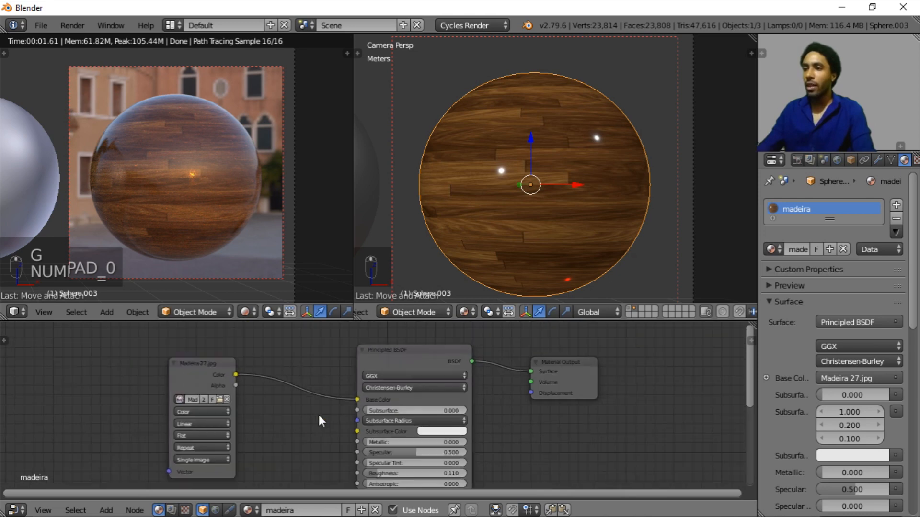
{"action": "left_click_drag", "start_coordinate": [244, 440], "coordinate": [279, 414]}
{"action": "middle_click_drag", "start_coordinate": [282, 415], "coordinate": [326, 441]}
{"action": "middle_click_drag", "start_coordinate": [316, 292], "coordinate": [314, 285]}
{"action": "scroll", "coordinate": [310, 378], "scroll_direction": "up", "scroll_amount": 5}
{"action": "key", "text": "KP_0"}
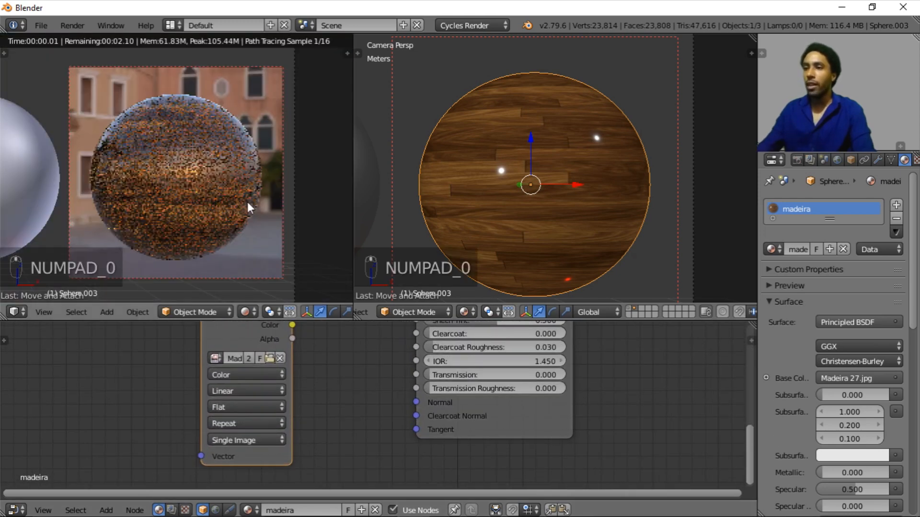
{"action": "left_click", "coordinate": [242, 374]}
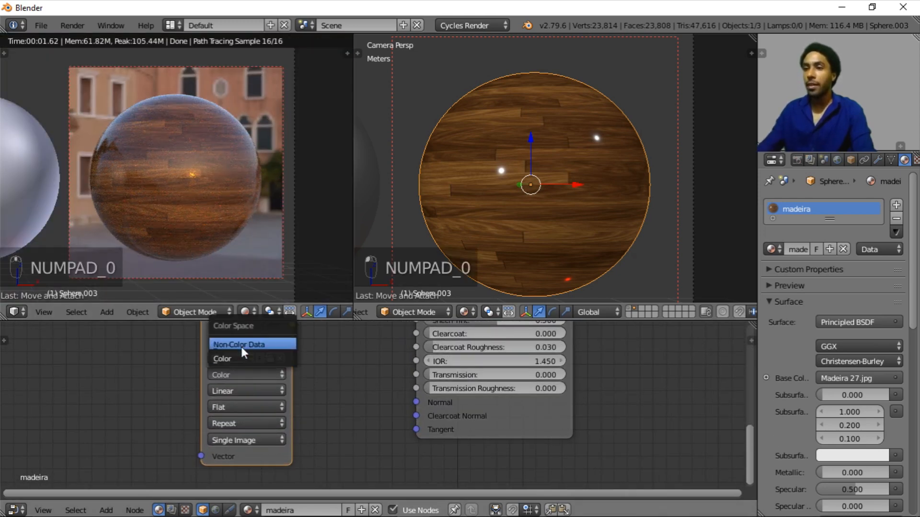
{"action": "left_click", "coordinate": [263, 345]}
{"action": "scroll", "coordinate": [337, 372], "scroll_direction": "down", "scroll_amount": 2}
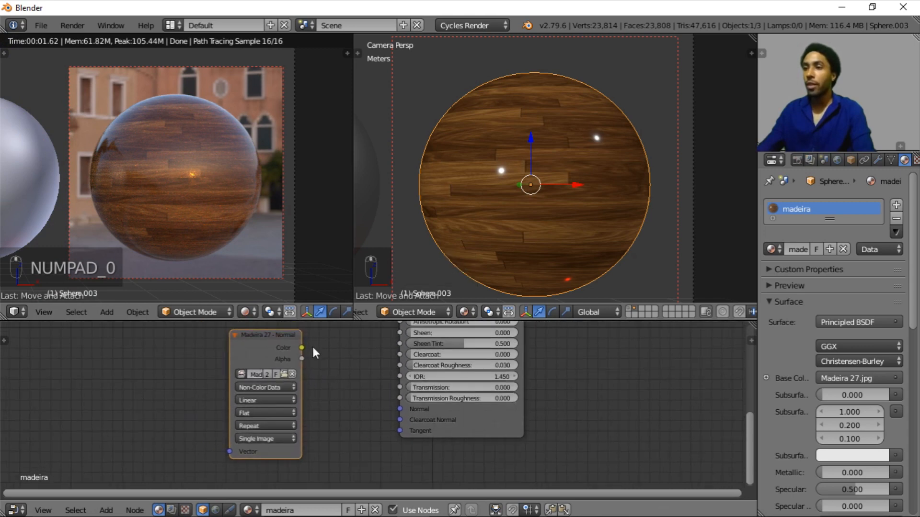
Step: Link the NormalMap image's Color output to the Principled BSDF's Normal input and move the image node away to make room between them
{"action": "left_click_drag", "start_coordinate": [302, 348], "coordinate": [341, 372]}
{"action": "left_click_drag", "start_coordinate": [397, 411], "coordinate": [400, 410]}
{"action": "scroll", "coordinate": [312, 375], "scroll_direction": "down", "scroll_amount": 1}
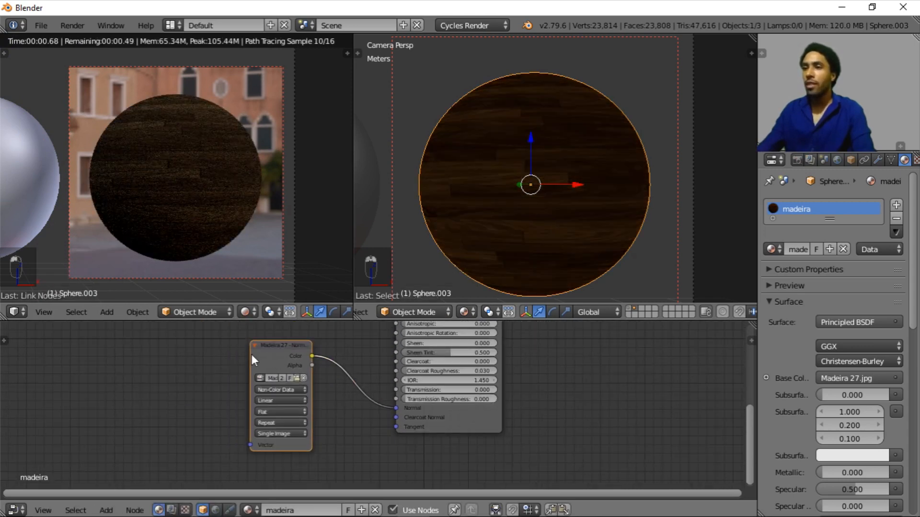
{"action": "key", "text": "g"}
{"action": "left_click", "coordinate": [117, 352]}
{"action": "middle_click_drag", "start_coordinate": [326, 444], "coordinate": [401, 439]}
{"action": "scroll", "coordinate": [369, 398], "scroll_direction": "up", "scroll_amount": 1}
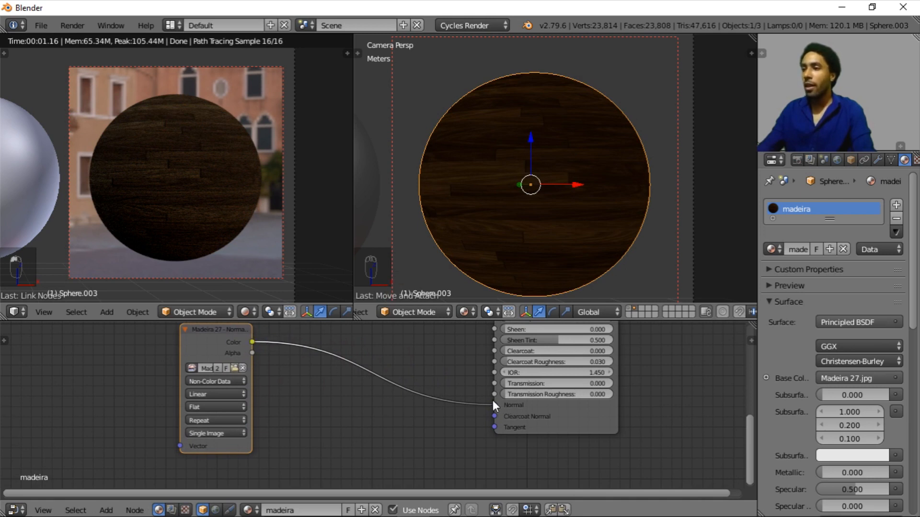
Step: Insert a Normal Map vector node into the link between the NormalMap image and the Principled BSDF
{"action": "key", "text": "shift+a"}
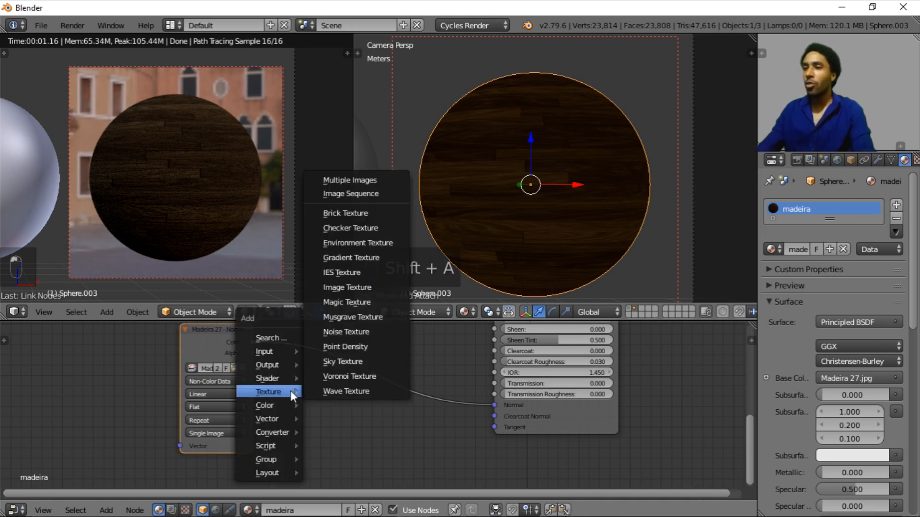
{"action": "mouse_move", "coordinate": [270, 406]}
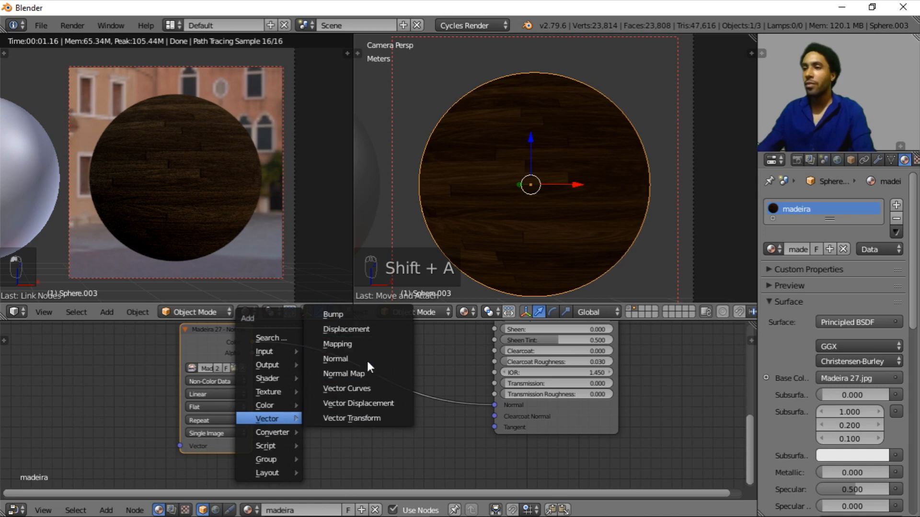
{"action": "left_click", "coordinate": [369, 373]}
{"action": "left_click", "coordinate": [393, 368]}
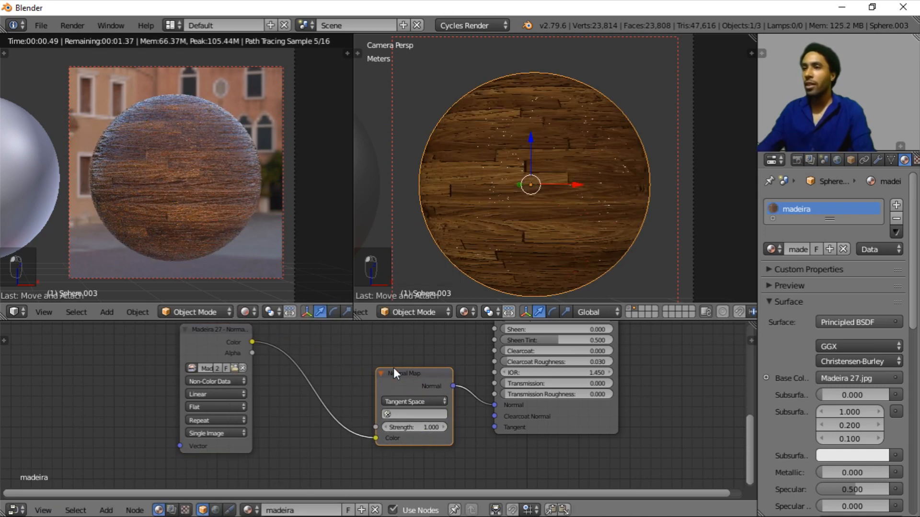
Step: Examine the wood relief on the madeira sphere up close, in wireframe and solid display too, and return to Material shading in camera view
{"action": "scroll", "coordinate": [189, 211], "scroll_direction": "up", "scroll_amount": 6}
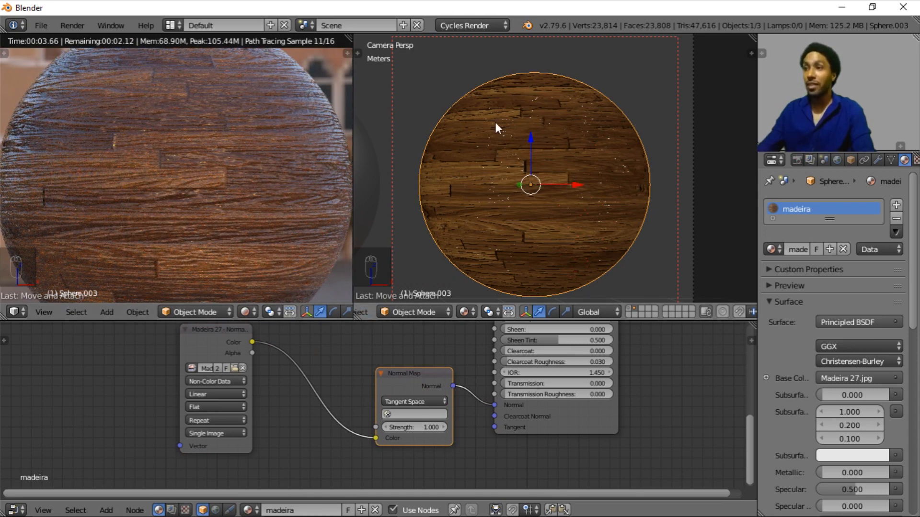
{"action": "scroll", "coordinate": [496, 123], "scroll_direction": "down", "scroll_amount": 3}
{"action": "middle_click_drag", "start_coordinate": [564, 164], "coordinate": [497, 198]}
{"action": "key", "text": "KP_Decimal"}
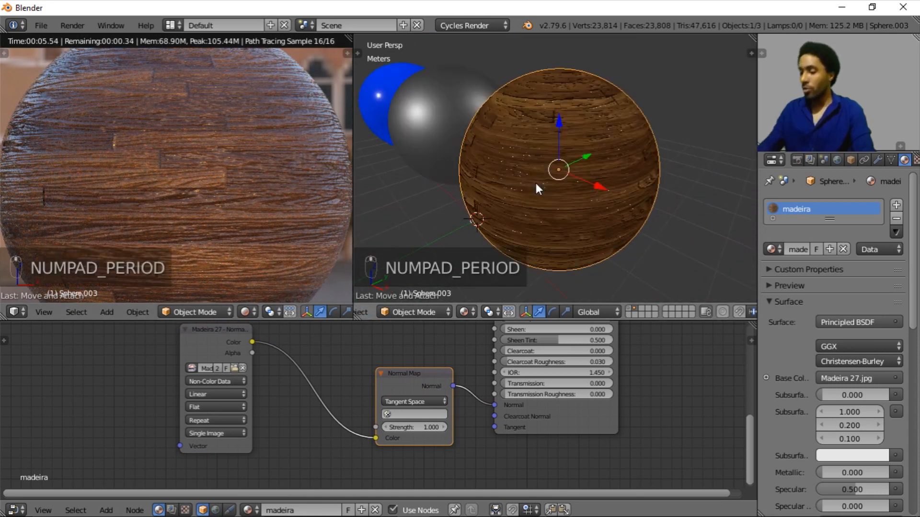
{"action": "scroll", "coordinate": [618, 165], "scroll_direction": "up", "scroll_amount": 3}
{"action": "middle_click_drag", "start_coordinate": [635, 160], "coordinate": [534, 125]}
{"action": "scroll", "coordinate": [543, 194], "scroll_direction": "down", "scroll_amount": 5}
{"action": "key", "text": "z"}
{"action": "scroll", "coordinate": [585, 208], "scroll_direction": "up", "scroll_amount": 3}
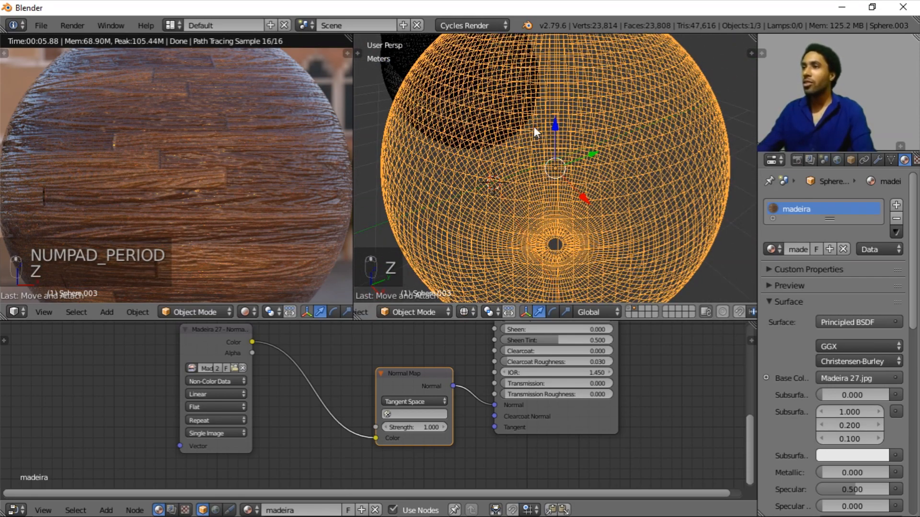
{"action": "scroll", "coordinate": [534, 126], "scroll_direction": "down", "scroll_amount": 7}
{"action": "key", "text": "z"}
{"action": "scroll", "coordinate": [579, 144], "scroll_direction": "up", "scroll_amount": 2}
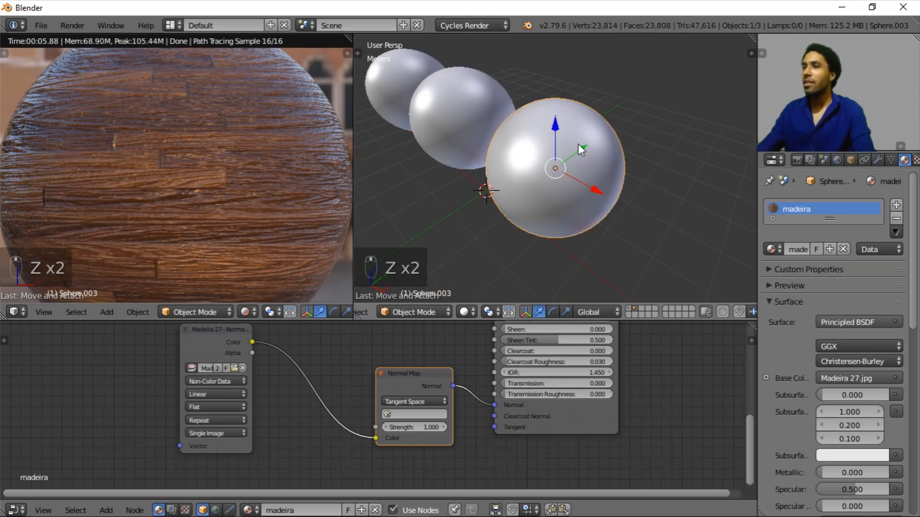
{"action": "left_click", "coordinate": [464, 312]}
{"action": "left_click", "coordinate": [486, 238]}
{"action": "scroll", "coordinate": [508, 181], "scroll_direction": "down", "scroll_amount": 3}
{"action": "key", "text": "KP_0"}
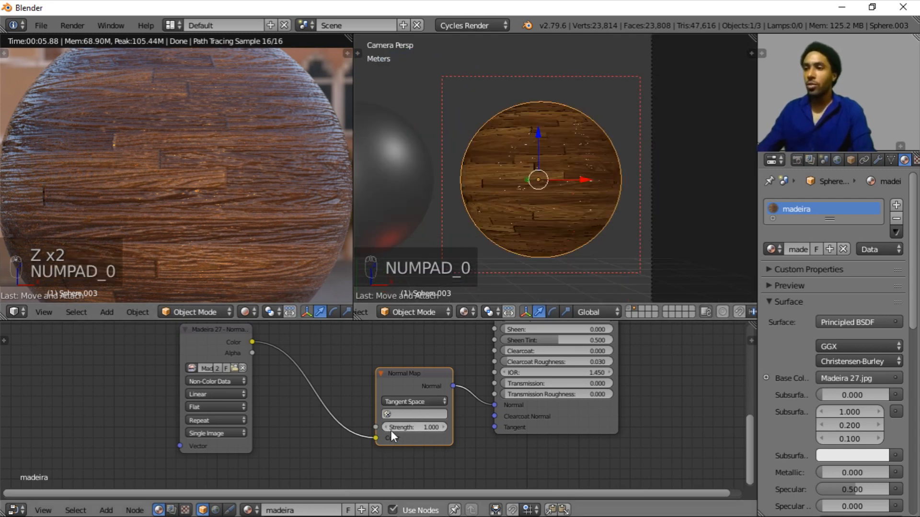
Step: Lower the Normal Map node's Strength in steps to 0.100
{"action": "scroll", "coordinate": [415, 424], "scroll_direction": "up", "scroll_amount": 4}
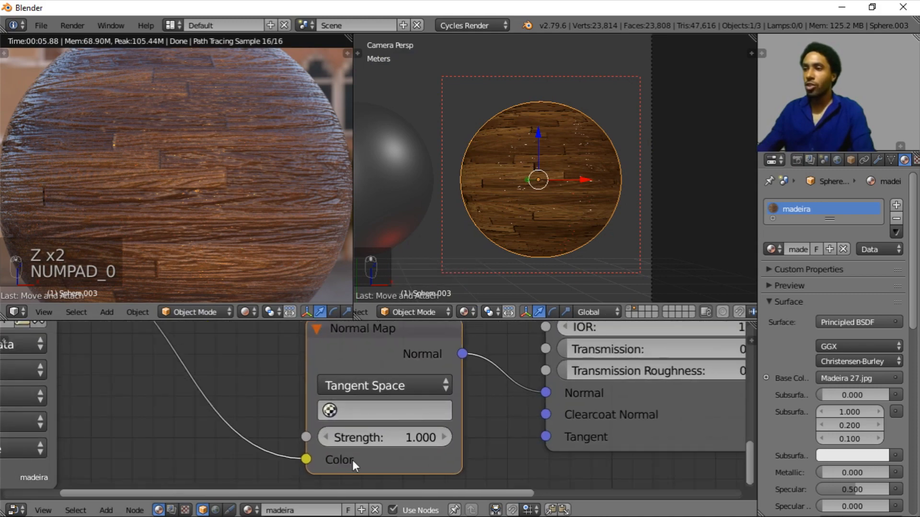
{"action": "left_click", "coordinate": [324, 437]}
{"action": "left_click", "coordinate": [324, 437]}
{"action": "left_click", "coordinate": [324, 437]}
{"action": "left_click", "coordinate": [323, 437]}
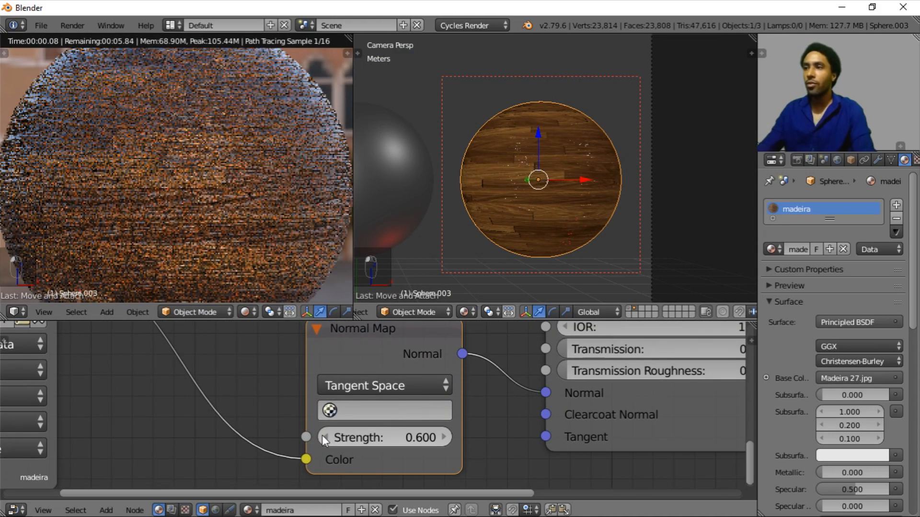
{"action": "left_click", "coordinate": [323, 437]}
{"action": "left_click", "coordinate": [323, 437]}
{"action": "left_click", "coordinate": [322, 437]}
{"action": "left_click", "coordinate": [322, 437]}
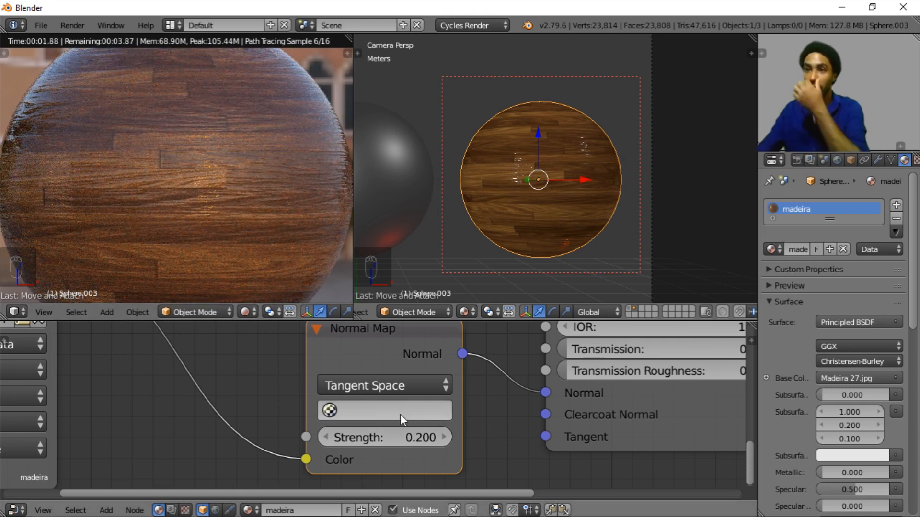
{"action": "left_click", "coordinate": [323, 437]}
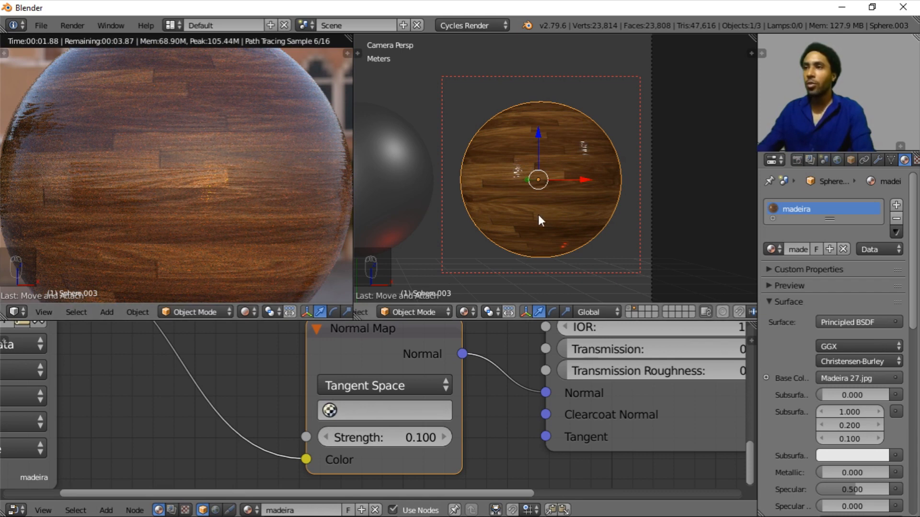
Step: Set the Normal Map node's Strength to 0.15
{"action": "left_click", "coordinate": [433, 437]}
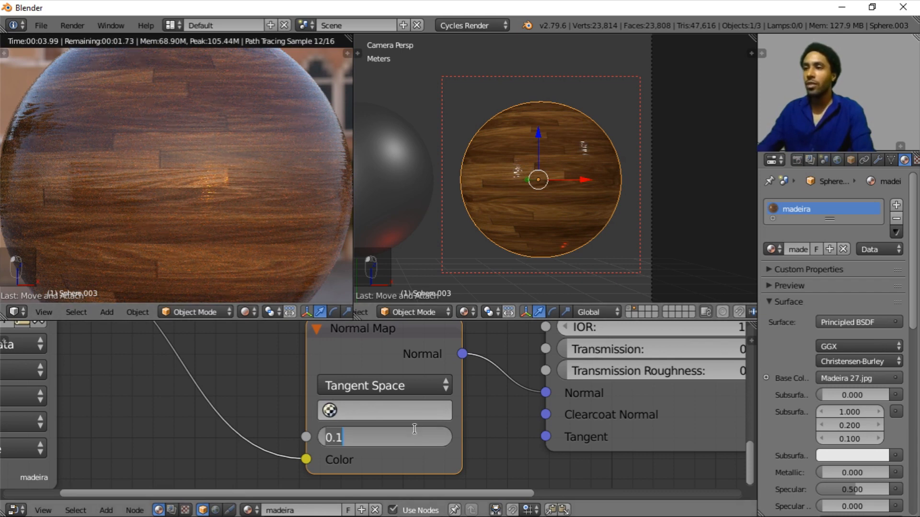
{"action": "type", "text": ".15"}
{"action": "key", "text": "Return"}
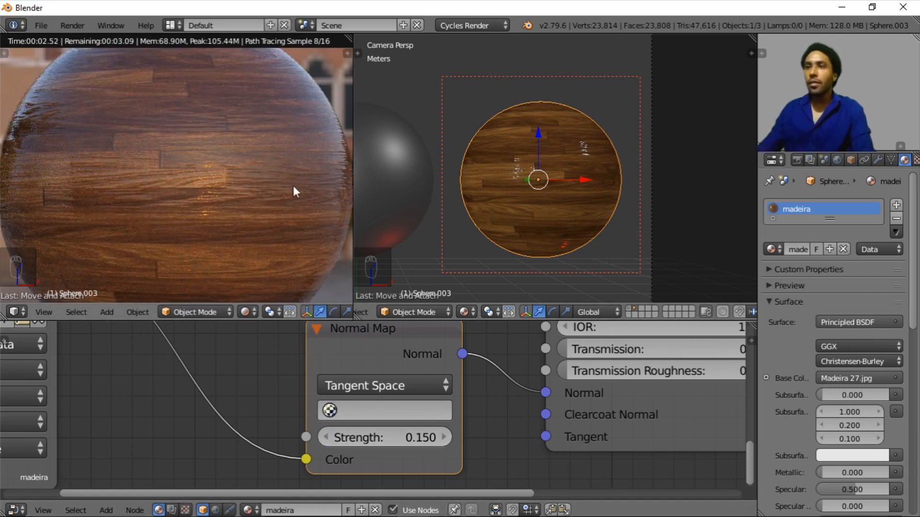
Step: Move the Madeira 27.jpg image node upward, away from the normal map nodes
{"action": "scroll", "coordinate": [238, 172], "scroll_direction": "down", "scroll_amount": 5}
{"action": "scroll", "coordinate": [374, 384], "scroll_direction": "down", "scroll_amount": 8}
{"action": "middle_click_drag", "start_coordinate": [382, 376], "coordinate": [268, 443]}
{"action": "scroll", "coordinate": [433, 344], "scroll_direction": "up", "scroll_amount": 4}
{"action": "middle_click_drag", "start_coordinate": [433, 343], "coordinate": [397, 407]}
{"action": "scroll", "coordinate": [386, 370], "scroll_direction": "down", "scroll_amount": 4}
{"action": "middle_click_drag", "start_coordinate": [353, 358], "coordinate": [477, 387]}
{"action": "scroll", "coordinate": [407, 390], "scroll_direction": "down", "scroll_amount": 6}
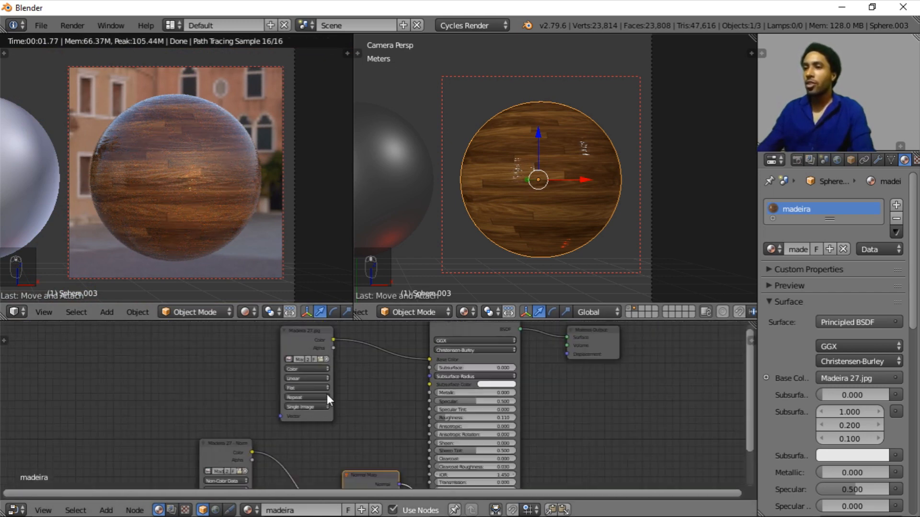
{"action": "right_click", "coordinate": [331, 414]}
{"action": "key", "text": "g"}
{"action": "left_click", "coordinate": [343, 367]}
Step: Place the NormalMap image node directly beside the Normal Map node and nudge the Normal Map node
{"action": "scroll", "coordinate": [341, 398], "scroll_direction": "down", "scroll_amount": 2}
{"action": "middle_click_drag", "start_coordinate": [338, 413], "coordinate": [337, 378]}
{"action": "scroll", "coordinate": [325, 343], "scroll_direction": "up", "scroll_amount": 3}
{"action": "right_click", "coordinate": [212, 351]}
{"action": "key", "text": "g"}
{"action": "left_click", "coordinate": [331, 355]}
{"action": "scroll", "coordinate": [332, 355], "scroll_direction": "down", "scroll_amount": 1}
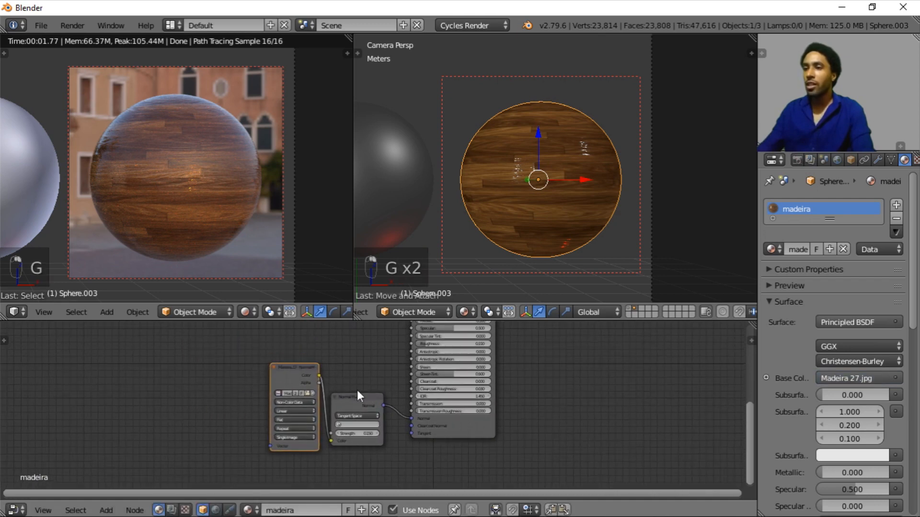
{"action": "right_click_drag", "start_coordinate": [353, 397], "coordinate": [359, 401]}
Step: Reposition the Madeira 27.jpg image node in the free space beside the Principled BSDF node
{"action": "scroll", "coordinate": [358, 389], "scroll_direction": "down", "scroll_amount": 4}
{"action": "middle_click_drag", "start_coordinate": [350, 363], "coordinate": [355, 429]}
{"action": "scroll", "coordinate": [356, 417], "scroll_direction": "up", "scroll_amount": 4}
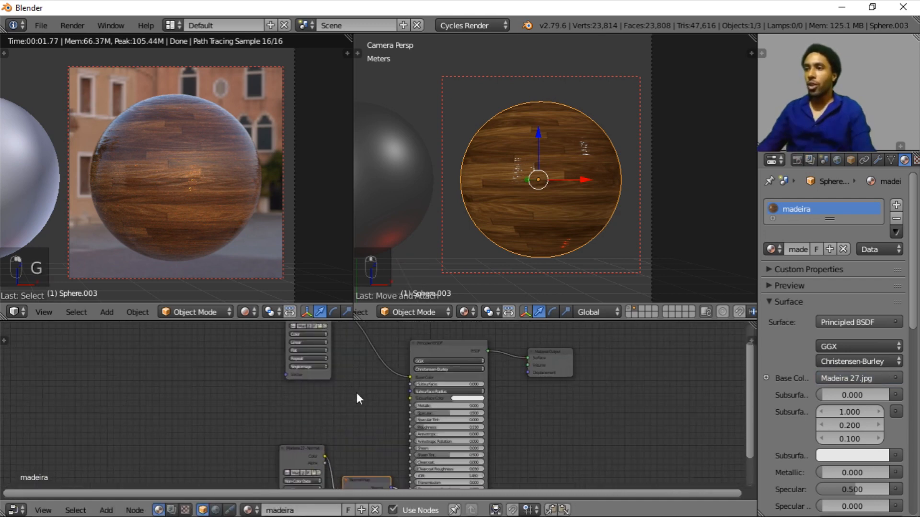
{"action": "right_click", "coordinate": [310, 374]}
{"action": "key", "text": "g"}
{"action": "left_click", "coordinate": [323, 386]}
Step: Bring the Madeira 27 - AmbientOcclusionMap image from File Explorer's Madeira folder into Blender's node editor
{"action": "key", "text": "alt+Tab"}
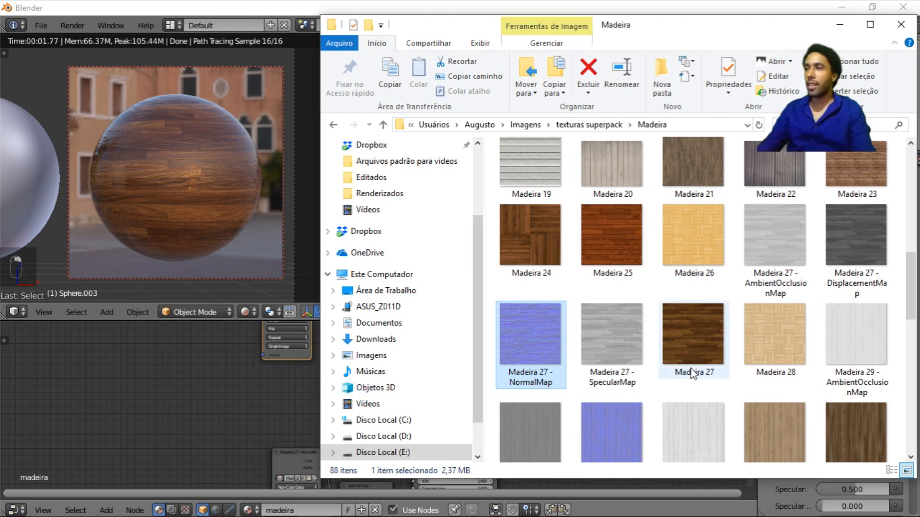
{"action": "left_click", "coordinate": [786, 242]}
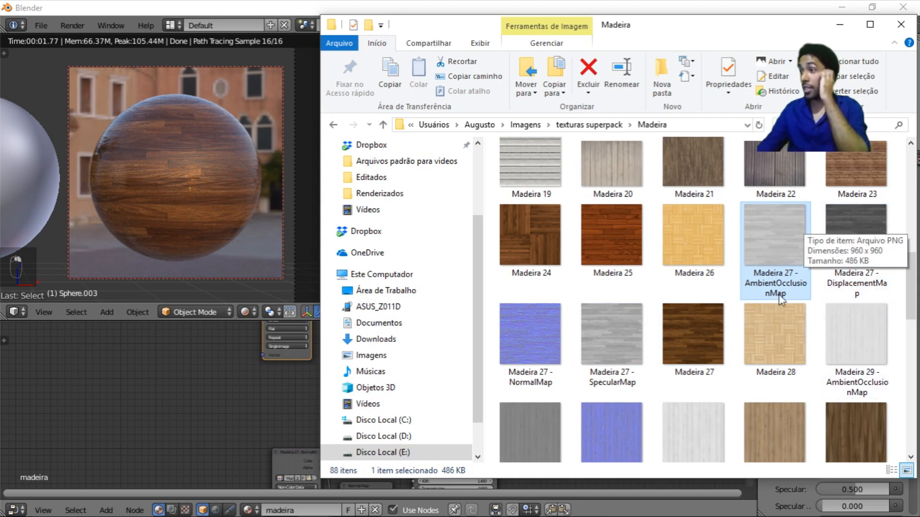
{"action": "left_click_drag", "start_coordinate": [785, 248], "coordinate": [163, 384]}
{"action": "scroll", "coordinate": [262, 397], "scroll_direction": "up", "scroll_amount": 4}
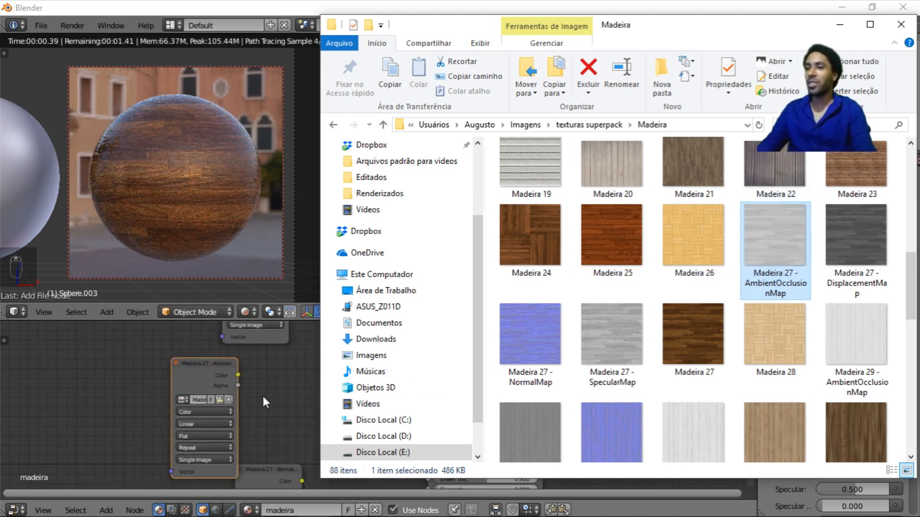
{"action": "left_click", "coordinate": [262, 396]}
Step: Set the AmbientOcclusionMap image node to Non-Color Data and connect its Color output to the Principled BSDF's Roughness
{"action": "scroll", "coordinate": [263, 396], "scroll_direction": "up", "scroll_amount": 3}
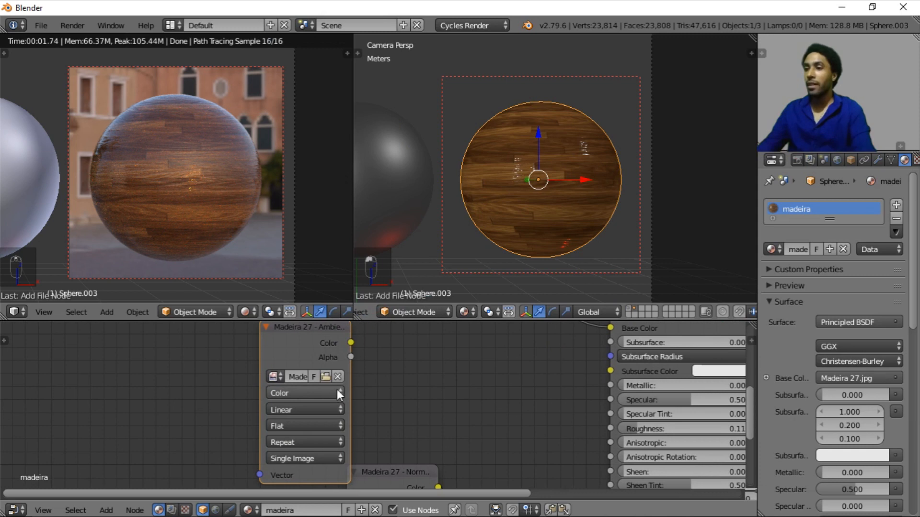
{"action": "scroll", "coordinate": [379, 388], "scroll_direction": "down", "scroll_amount": 2}
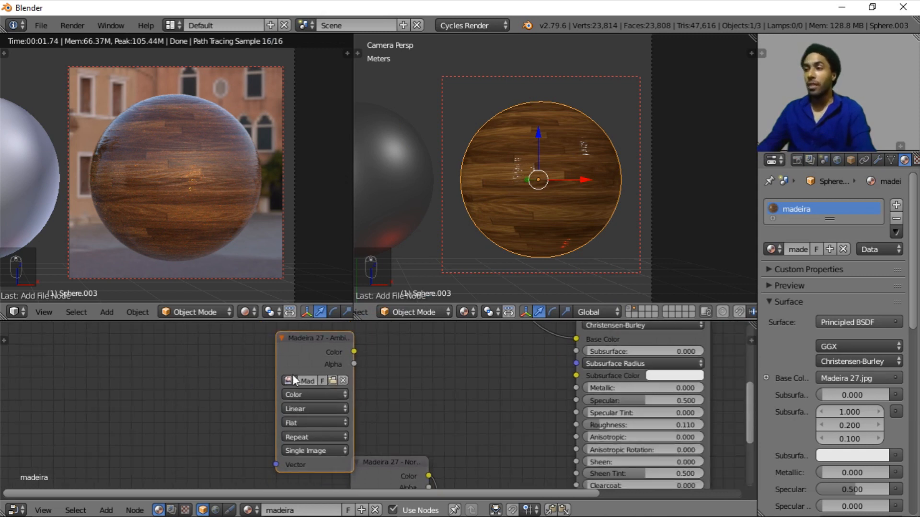
{"action": "left_click", "coordinate": [311, 408]}
{"action": "left_click", "coordinate": [334, 394]}
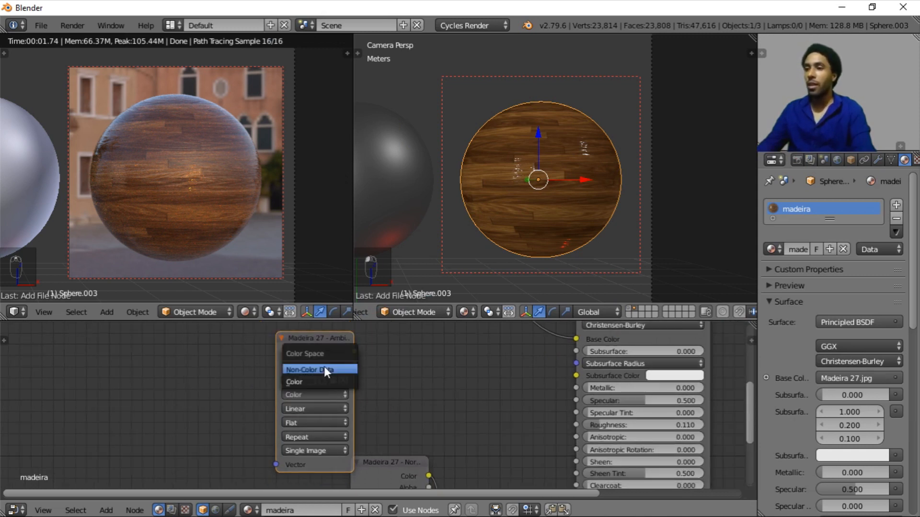
{"action": "left_click", "coordinate": [324, 368]}
{"action": "middle_click_drag", "start_coordinate": [413, 371], "coordinate": [294, 365]}
{"action": "scroll", "coordinate": [268, 365], "scroll_direction": "up", "scroll_amount": 3}
{"action": "left_click_drag", "start_coordinate": [228, 340], "coordinate": [509, 432]}
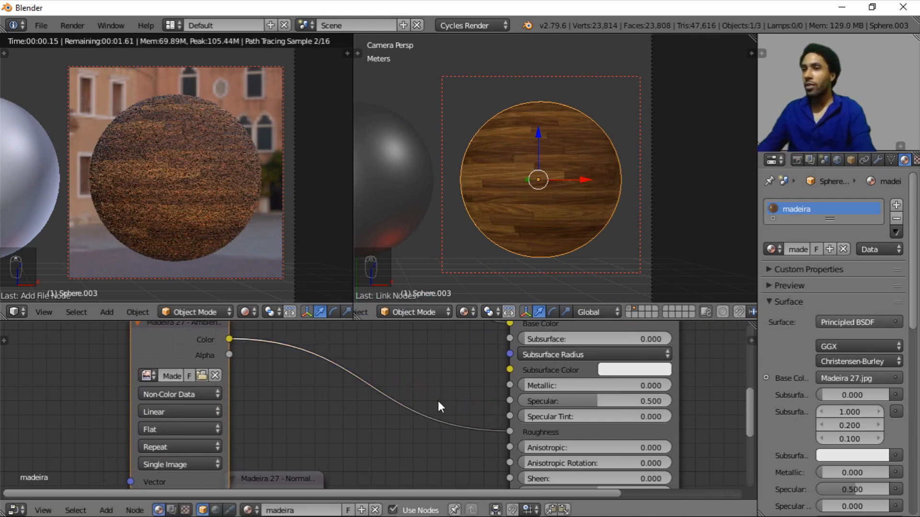
Step: Move the AmbientOcclusionMap image node farther away from the Principled BSDF to make room between them
{"action": "scroll", "coordinate": [191, 312], "scroll_direction": "down", "scroll_amount": 1}
{"action": "scroll", "coordinate": [451, 375], "scroll_direction": "down", "scroll_amount": 2}
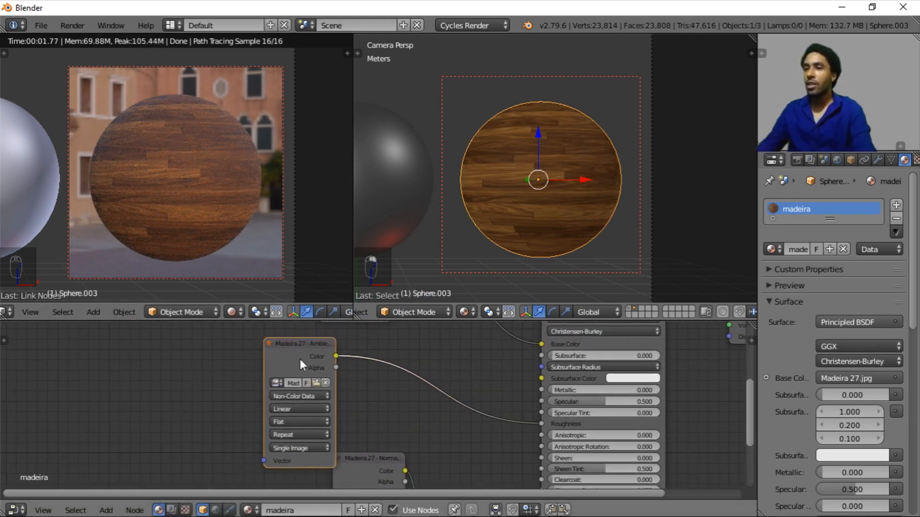
{"action": "key", "text": "g"}
{"action": "left_click", "coordinate": [217, 359]}
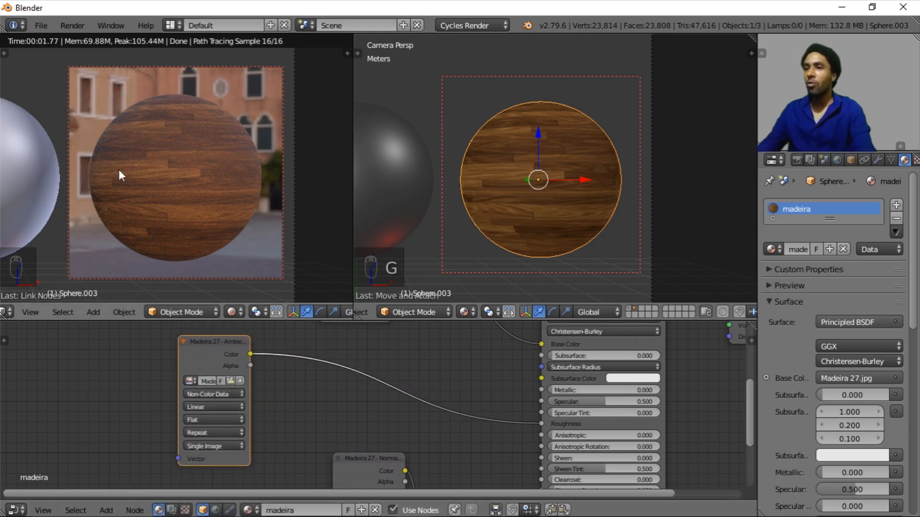
Step: Connect the AmbientOcclusionMap's Color output directly to the Material Output's Surface to preview the map on the sphere
{"action": "scroll", "coordinate": [439, 361], "scroll_direction": "down", "scroll_amount": 2}
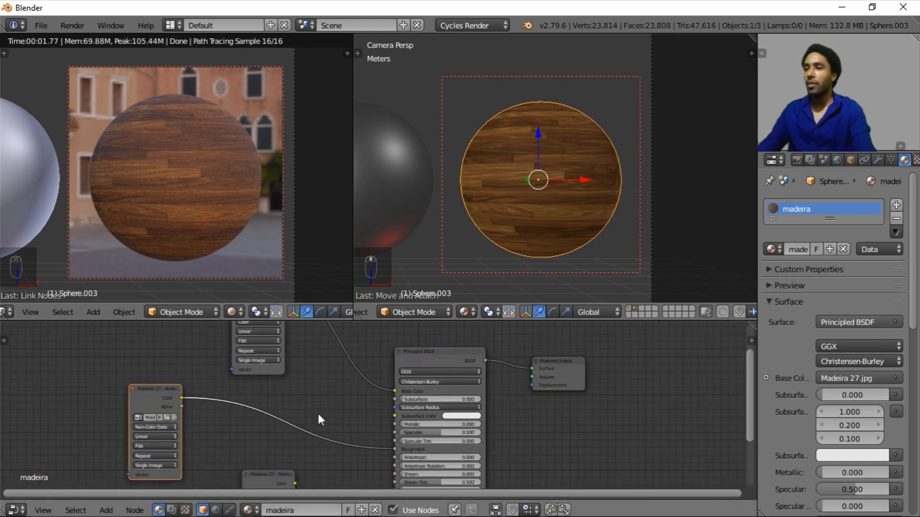
{"action": "left_click_drag", "start_coordinate": [181, 398], "coordinate": [531, 368]}
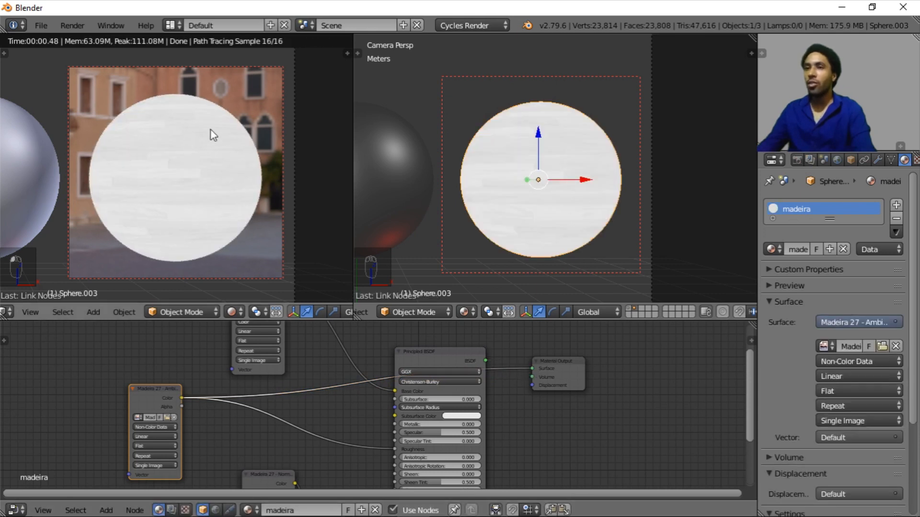
{"action": "middle_click_drag", "start_coordinate": [337, 395], "coordinate": [378, 377]}
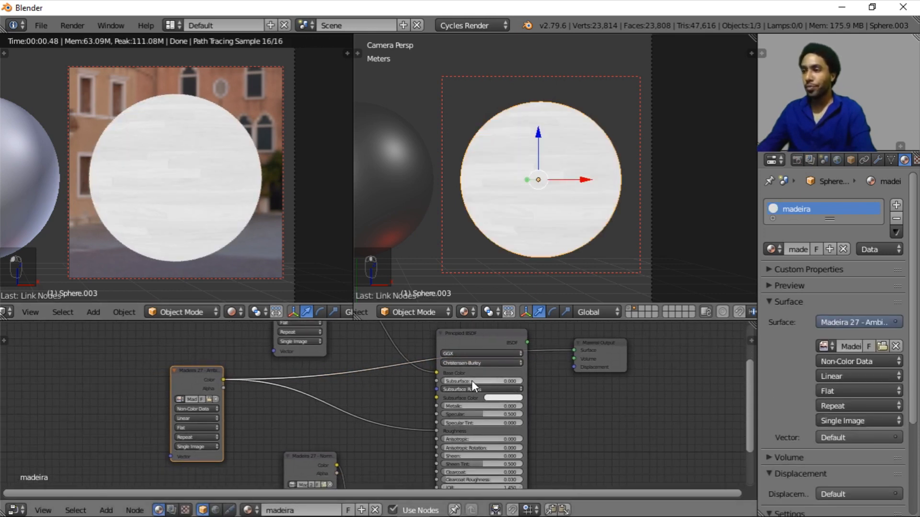
Step: Insert a ColorRamp node on the link between the AmbientOcclusionMap and the Material Output, and place it beside the image node
{"action": "key", "text": "shift+a"}
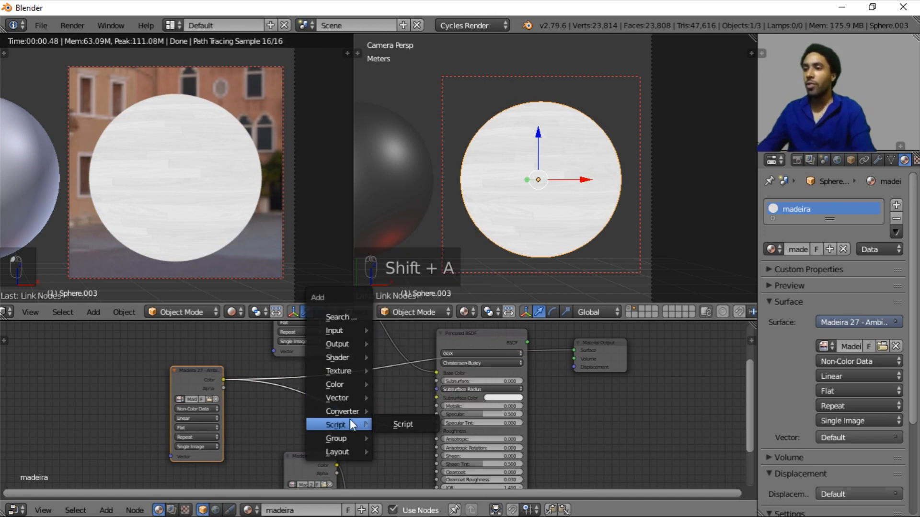
{"action": "mouse_move", "coordinate": [355, 413]}
{"action": "left_click", "coordinate": [429, 261]}
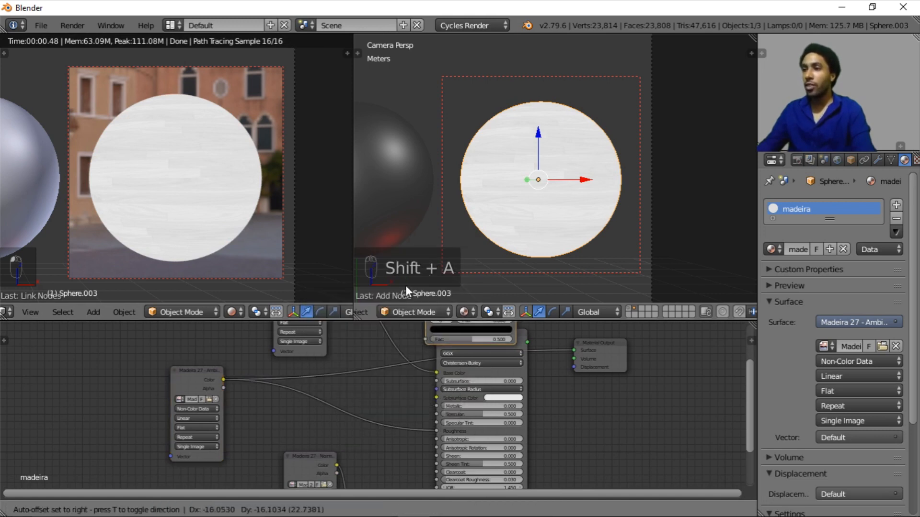
{"action": "left_click", "coordinate": [320, 343]}
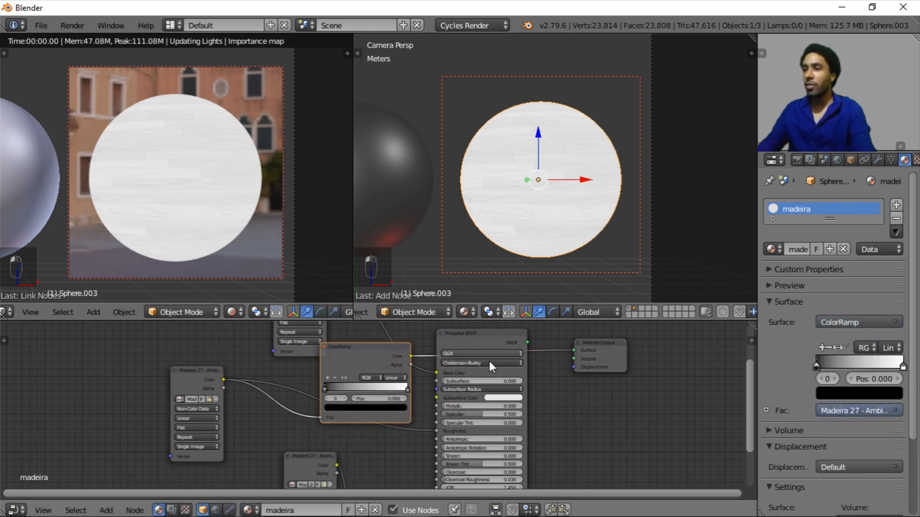
{"action": "key", "text": "g"}
{"action": "left_click", "coordinate": [263, 385]}
{"action": "scroll", "coordinate": [263, 387], "scroll_direction": "up", "scroll_amount": 2}
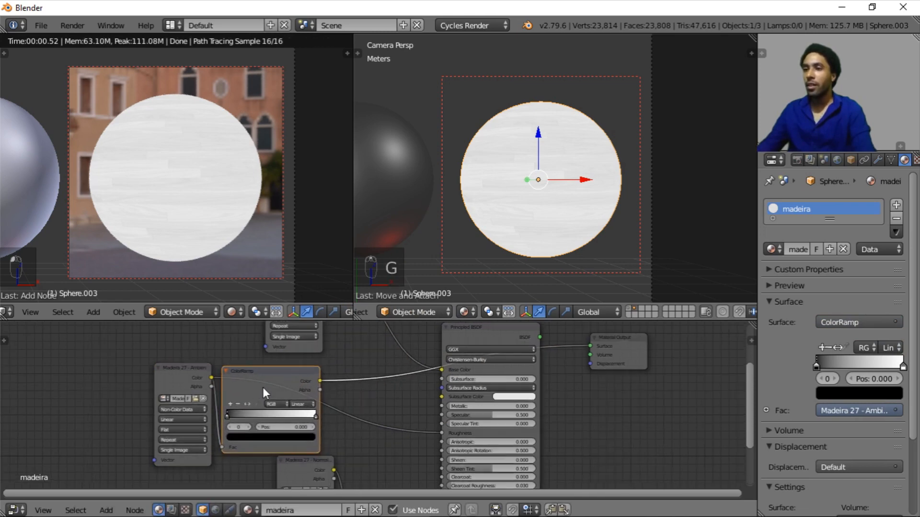
Step: Bring the ColorRamp's black and white stops close together, with the white stop at about 0.755, to increase the map's contrast
{"action": "scroll", "coordinate": [372, 387], "scroll_direction": "up", "scroll_amount": 2}
{"action": "left_click_drag", "start_coordinate": [394, 399], "coordinate": [394, 399]}
{"action": "mouse_move", "coordinate": [241, 399]}
{"action": "left_mouse_down"}
{"action": "mouse_move", "coordinate": [315, 397]}
{"action": "mouse_move", "coordinate": [235, 405]}
{"action": "left_mouse_up"}
{"action": "mouse_move", "coordinate": [394, 399]}
{"action": "left_mouse_down"}
{"action": "mouse_move", "coordinate": [351, 397]}
{"action": "mouse_move", "coordinate": [393, 392]}
{"action": "left_mouse_up"}
{"action": "left_click_drag", "start_coordinate": [249, 395], "coordinate": [346, 396]}
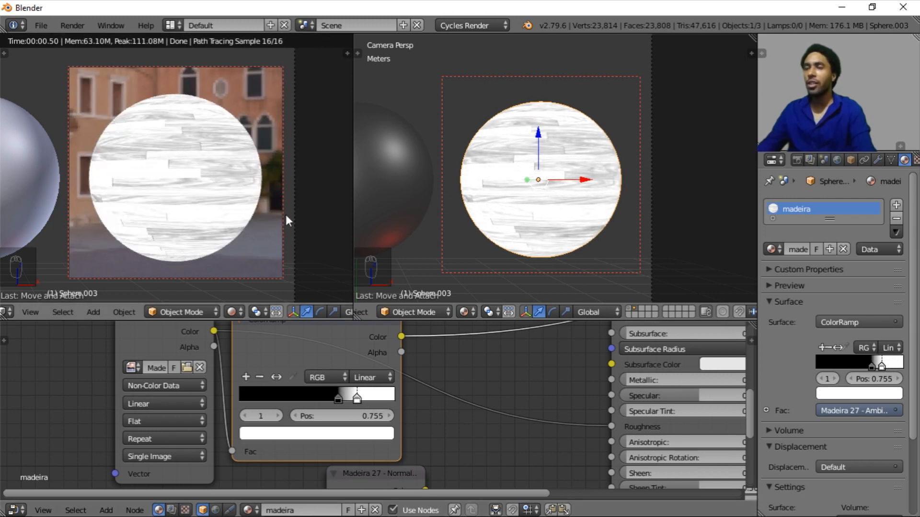
Step: Shift the ColorRamp's white stop to about position 0.877 to soften the contrast
{"action": "scroll", "coordinate": [438, 361], "scroll_direction": "down", "scroll_amount": 3}
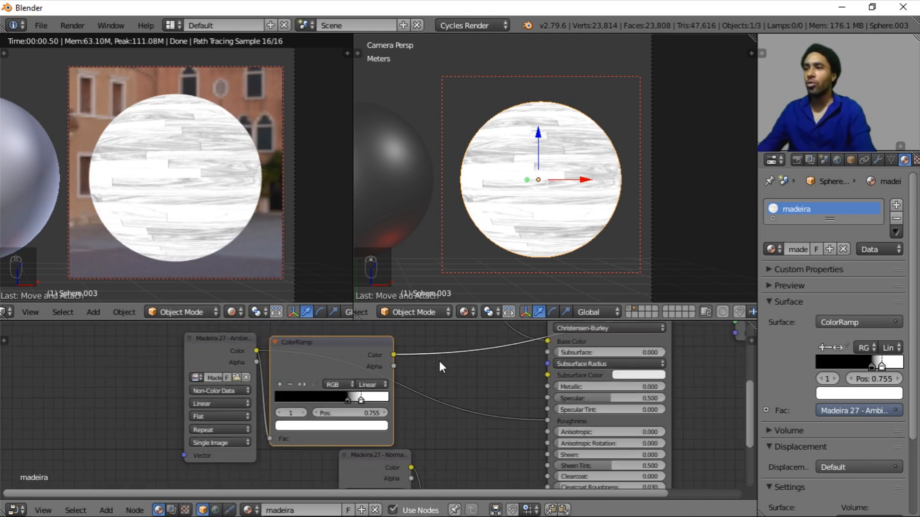
{"action": "scroll", "coordinate": [355, 379], "scroll_direction": "up", "scroll_amount": 4}
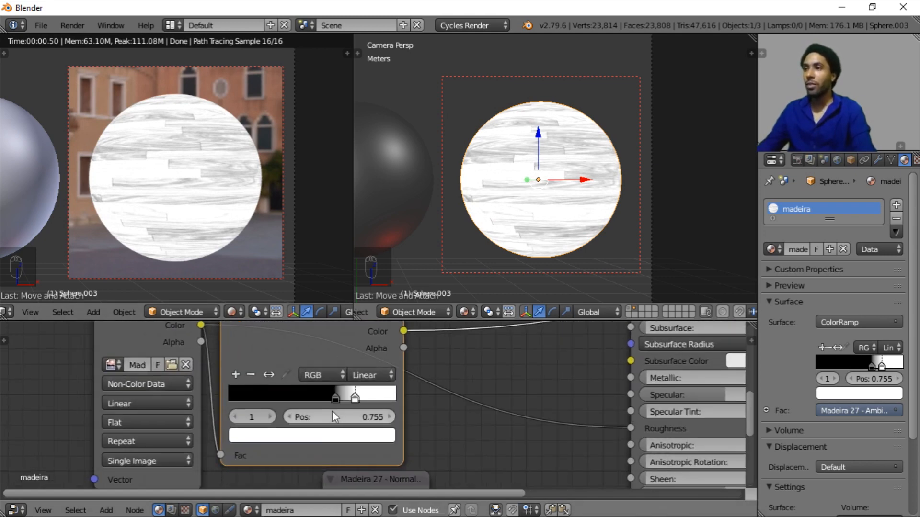
{"action": "scroll", "coordinate": [354, 401], "scroll_direction": "up", "scroll_amount": 1}
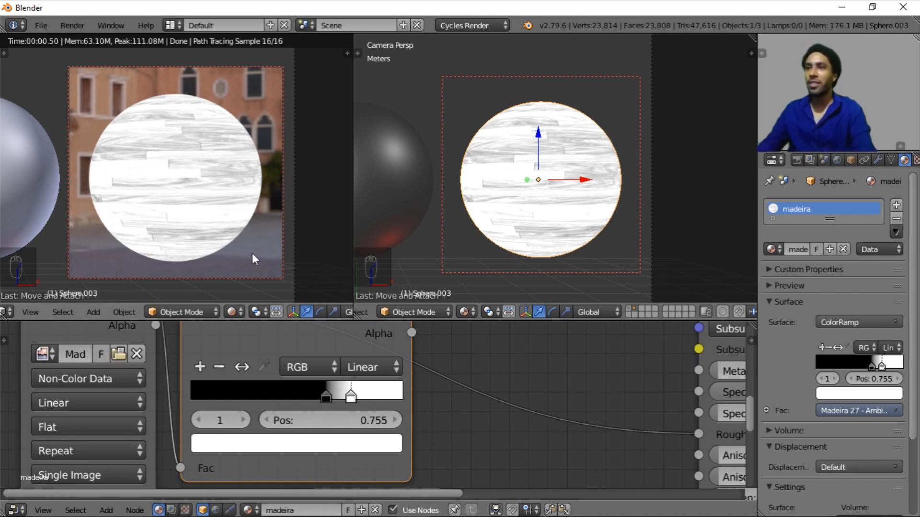
{"action": "scroll", "coordinate": [378, 398], "scroll_direction": "down", "scroll_amount": 4}
{"action": "middle_click_drag", "start_coordinate": [623, 362], "coordinate": [455, 396]}
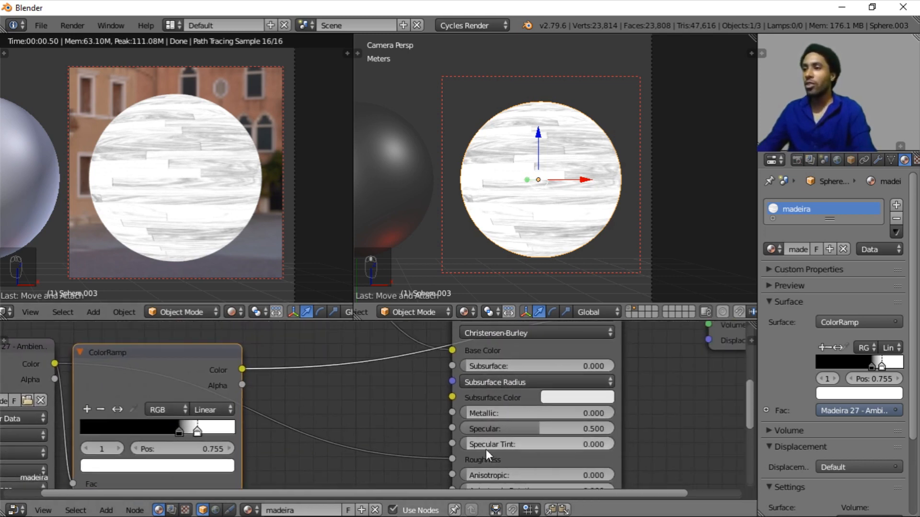
{"action": "middle_click_drag", "start_coordinate": [486, 449], "coordinate": [510, 392]}
{"action": "middle_click_drag", "start_coordinate": [339, 392], "coordinate": [448, 404]}
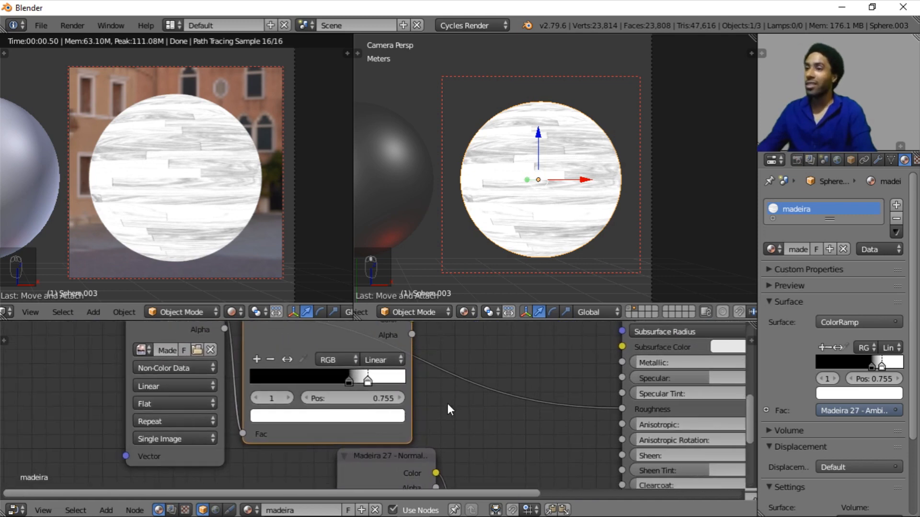
{"action": "scroll", "coordinate": [447, 404], "scroll_direction": "up", "scroll_amount": 3}
{"action": "left_click_drag", "start_coordinate": [416, 394], "coordinate": [482, 390]}
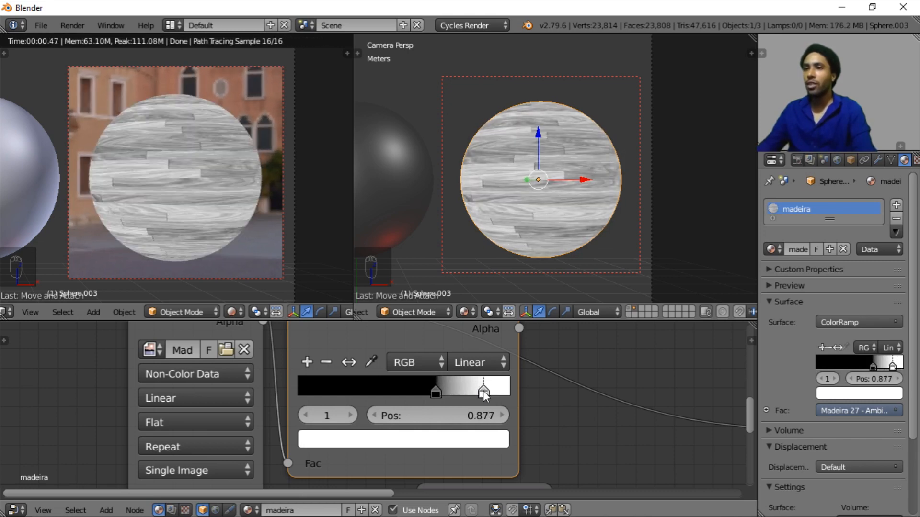
Step: Cut the preview link between the ColorRamp and the Material Output's Surface
{"action": "scroll", "coordinate": [483, 390], "scroll_direction": "down", "scroll_amount": 3}
{"action": "middle_click_drag", "start_coordinate": [476, 401], "coordinate": [386, 403]}
{"action": "scroll", "coordinate": [386, 402], "scroll_direction": "down", "scroll_amount": 1}
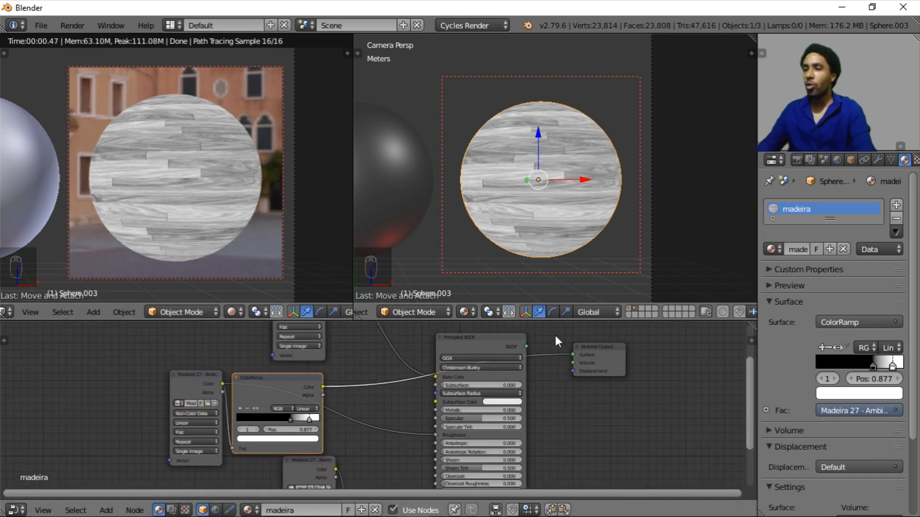
{"action": "right_click_drag", "start_coordinate": [555, 335], "coordinate": [560, 404], "text": "ctrl"}
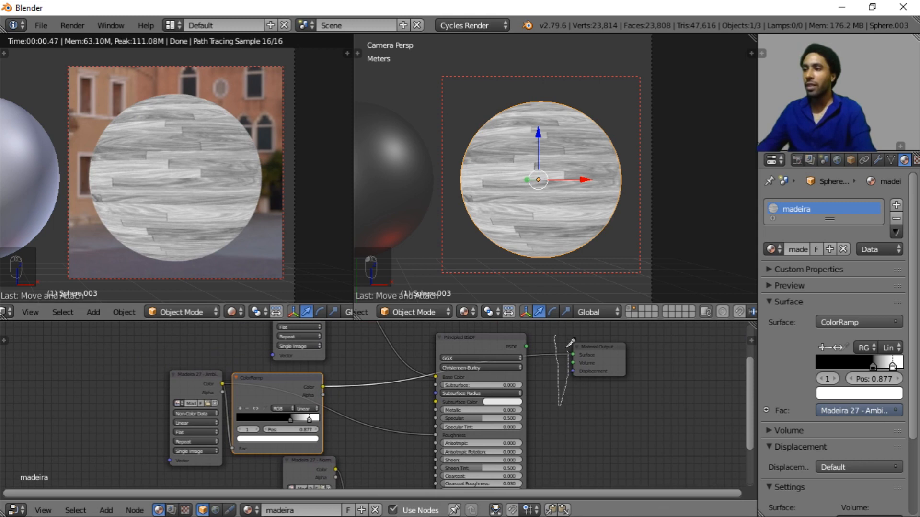
{"action": "right_click_drag", "start_coordinate": [570, 343], "coordinate": [568, 354], "text": "ctrl"}
Step: Connect the ColorRamp's Color output to the Principled BSDF's Roughness
{"action": "scroll", "coordinate": [332, 397], "scroll_direction": "up", "scroll_amount": 2}
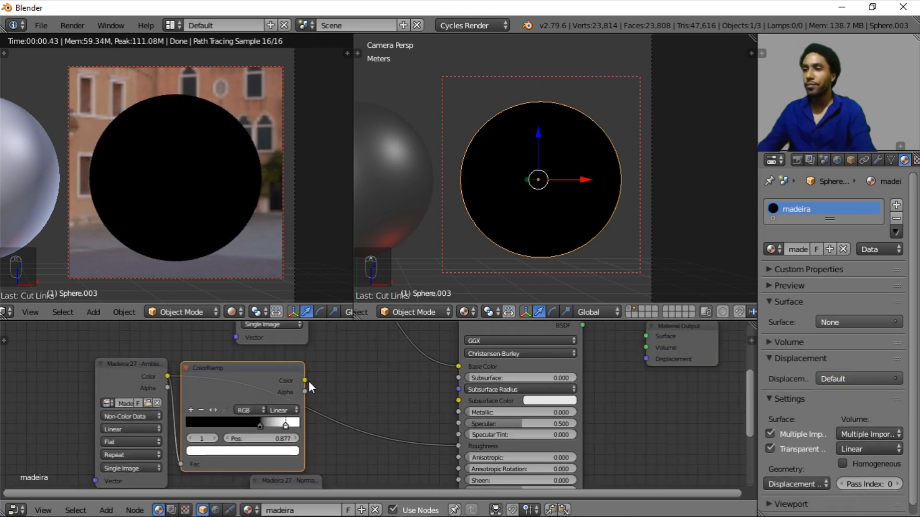
{"action": "left_click_drag", "start_coordinate": [306, 381], "coordinate": [337, 377]}
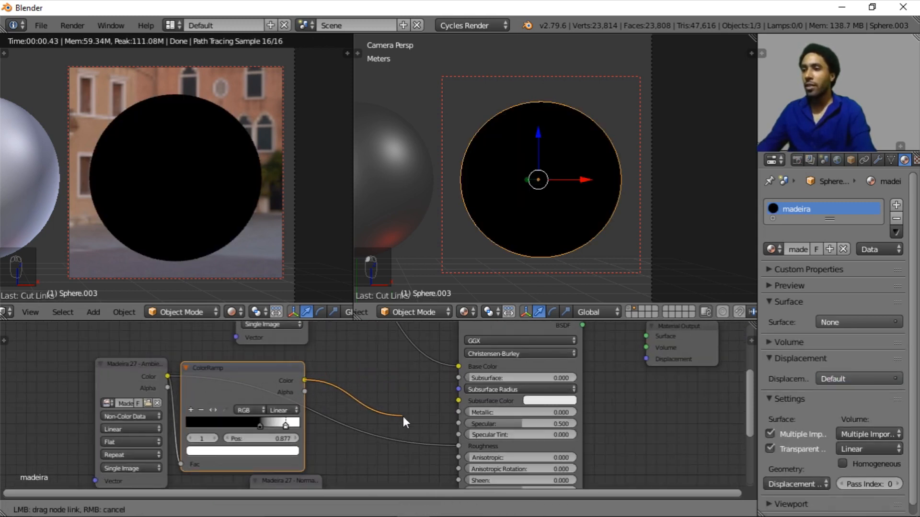
{"action": "left_click_drag", "start_coordinate": [404, 418], "coordinate": [458, 446]}
Step: Connect the Principled BSDF's output to the Material Output's Surface
{"action": "scroll", "coordinate": [466, 377], "scroll_direction": "down", "scroll_amount": 4}
{"action": "middle_click_drag", "start_coordinate": [467, 376], "coordinate": [358, 401]}
{"action": "scroll", "coordinate": [425, 372], "scroll_direction": "up", "scroll_amount": 4}
{"action": "left_click_drag", "start_coordinate": [444, 362], "coordinate": [508, 374]}
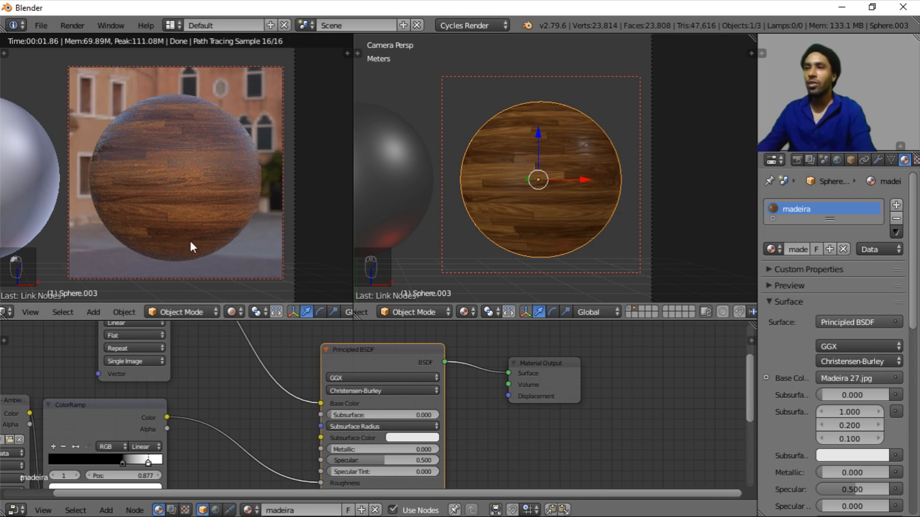
Step: Set the render border around the whole camera frame so all three spheres render, and frame them in the rendered viewport
{"action": "scroll", "coordinate": [169, 197], "scroll_direction": "down", "scroll_amount": 6}
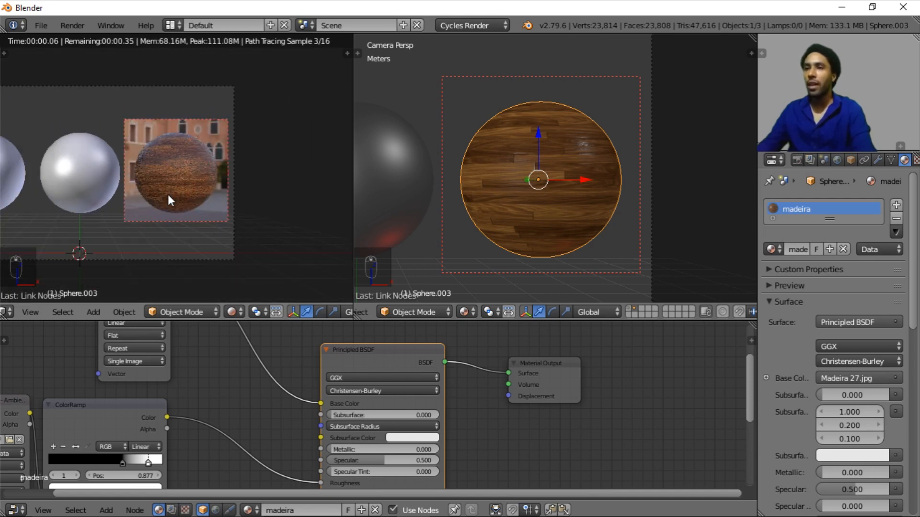
{"action": "key", "text": "shift+b"}
{"action": "left_click_drag", "start_coordinate": [38, 100], "coordinate": [275, 238]}
{"action": "scroll", "coordinate": [191, 183], "scroll_direction": "up", "scroll_amount": 3}
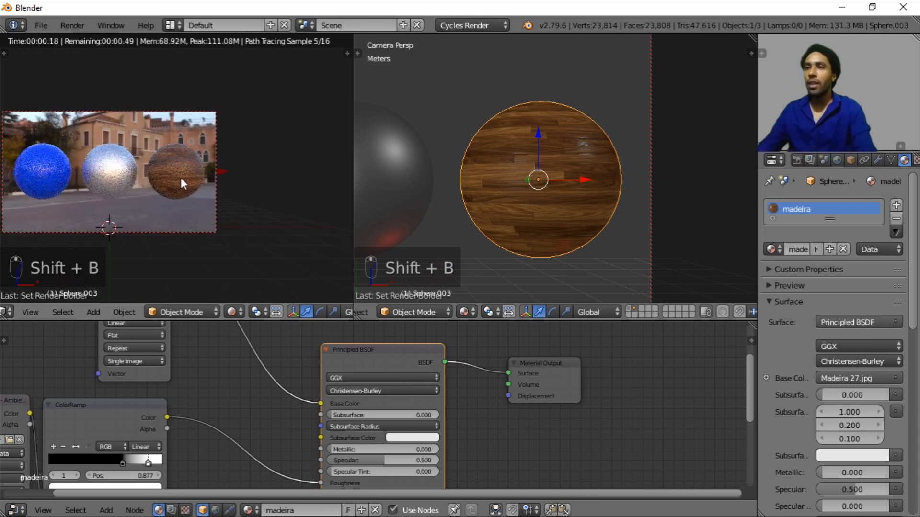
{"action": "scroll", "coordinate": [265, 207], "scroll_direction": "up", "scroll_amount": 2}
{"action": "middle_click_drag", "start_coordinate": [180, 175], "coordinate": [270, 162], "text": "shift"}
{"action": "scroll", "coordinate": [248, 157], "scroll_direction": "up", "scroll_amount": 1}
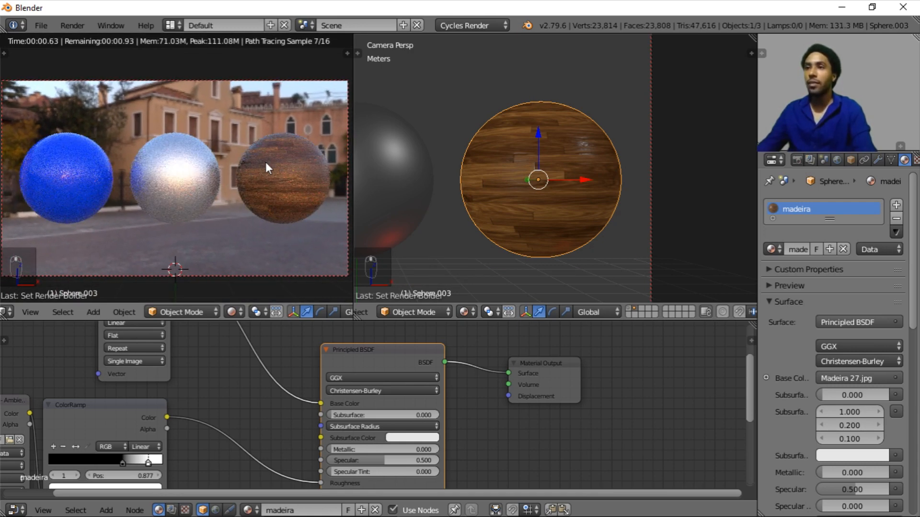